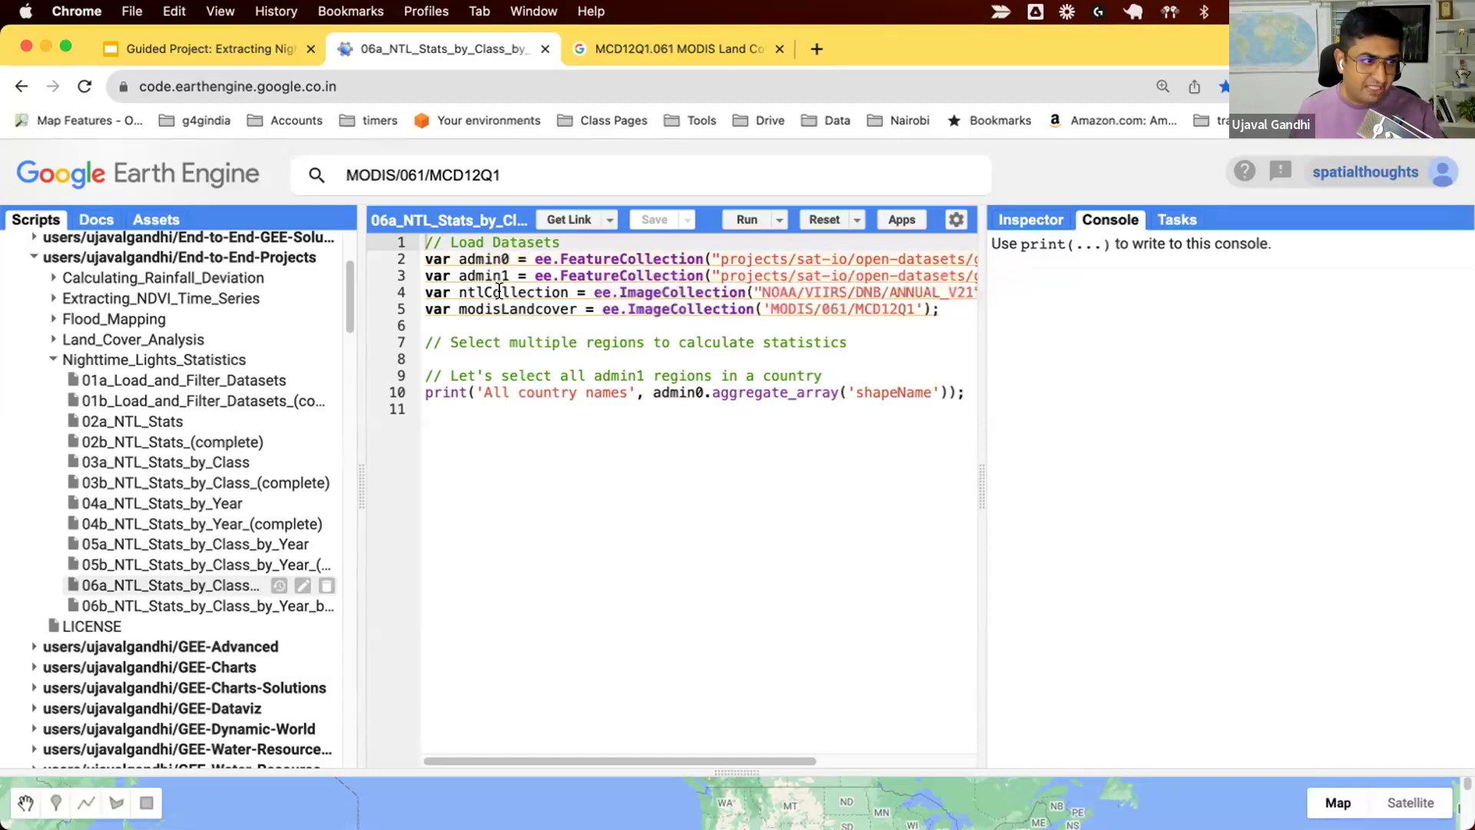
# Run the script and expand the printed list of 197 country names
pyautogui.click(590, 459)
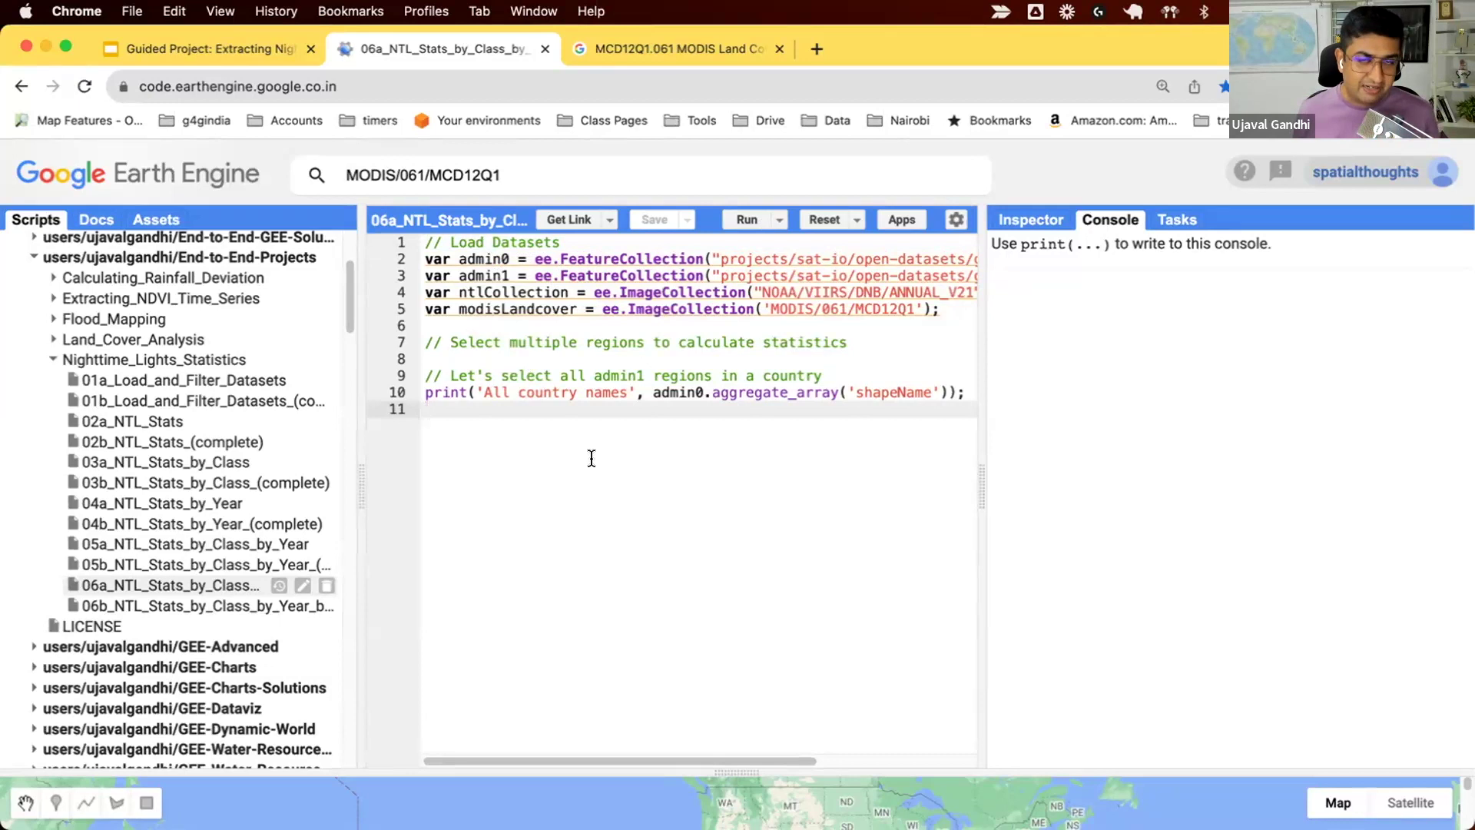
pyautogui.hotkey('ctrl', 'Return')
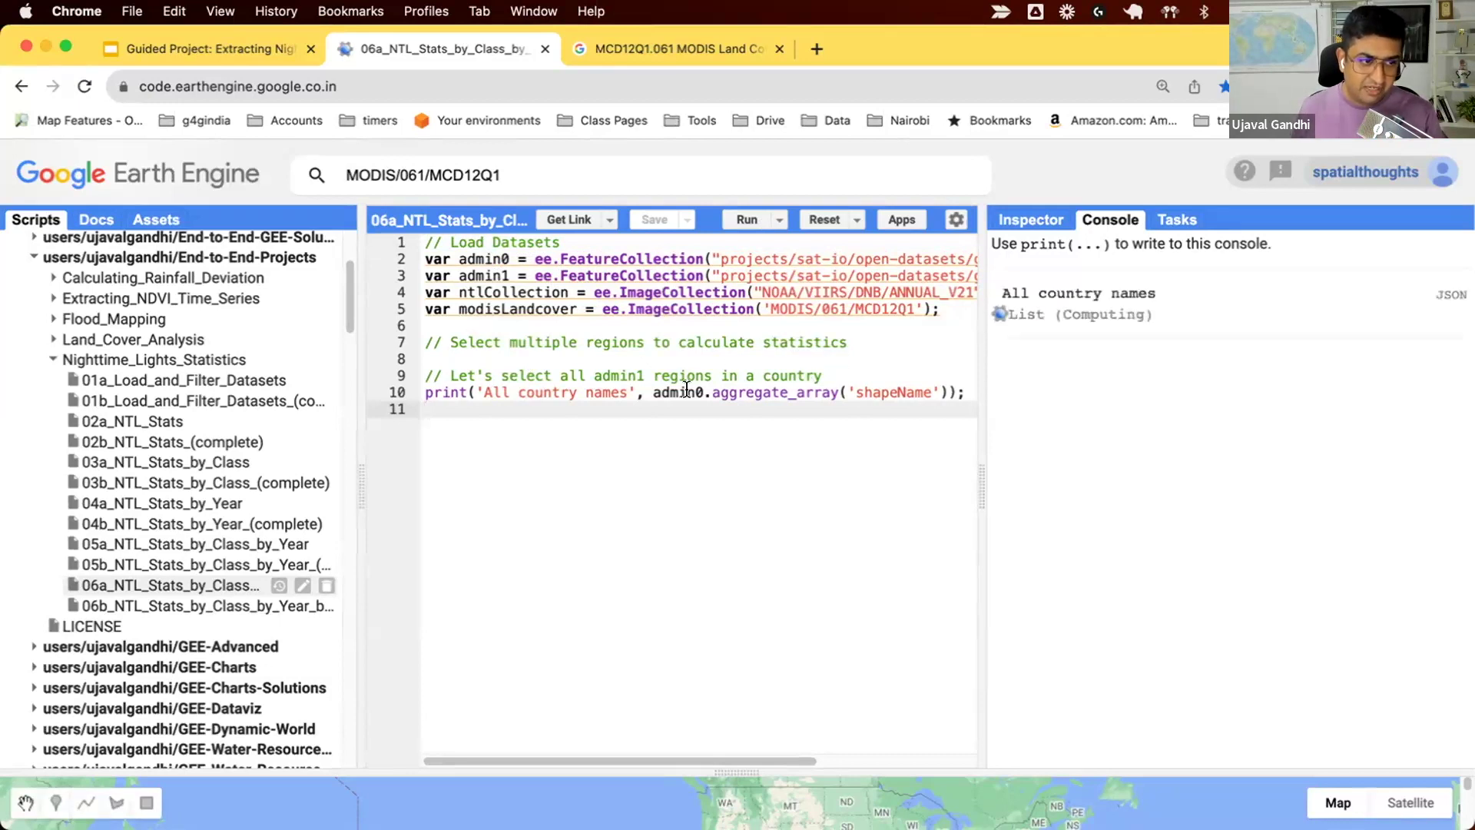
pyautogui.doubleClick(738, 392)
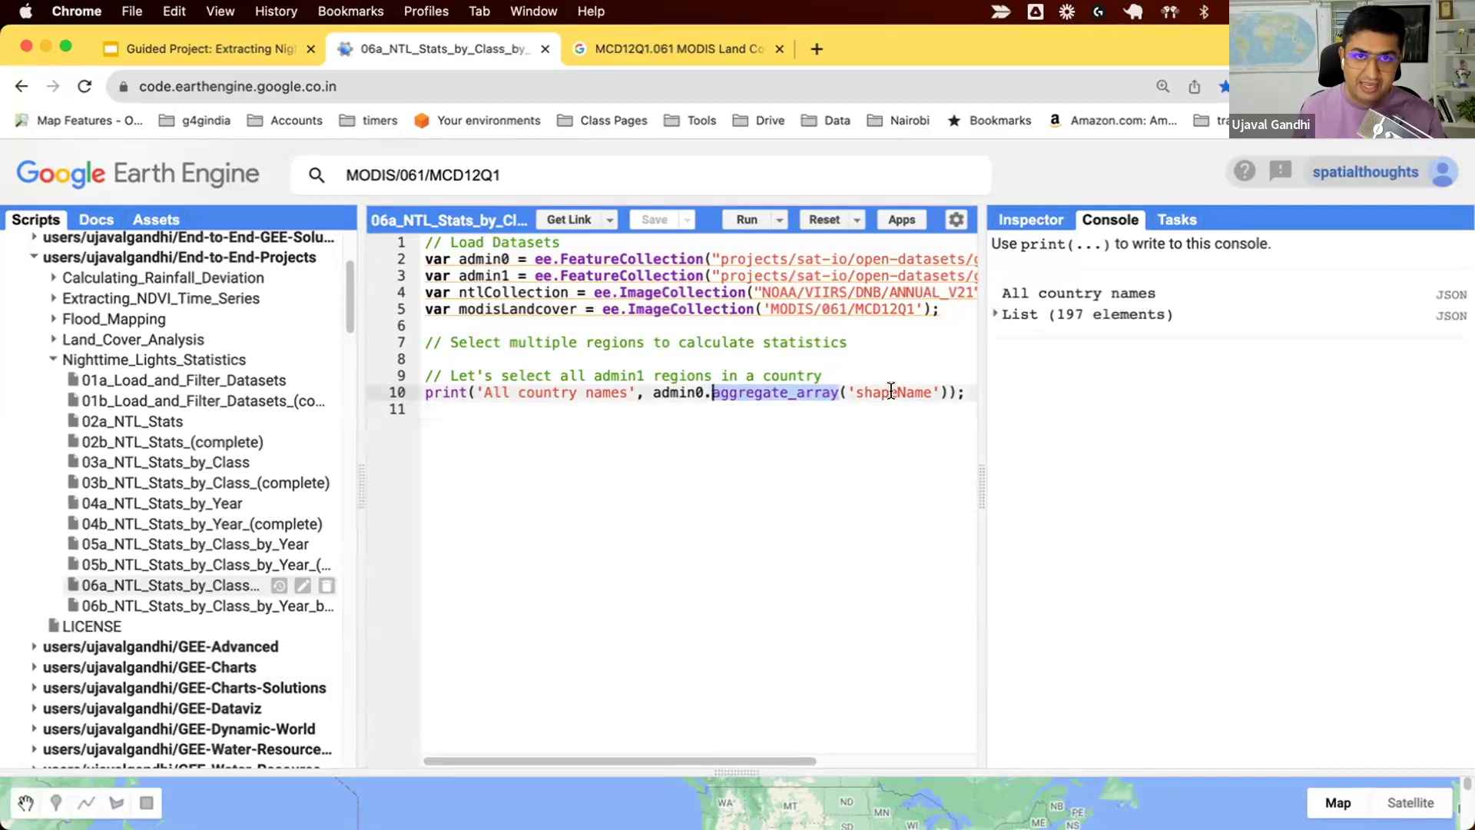
pyautogui.click(1063, 320)
pyautogui.scroll(-10, 1136, 415)
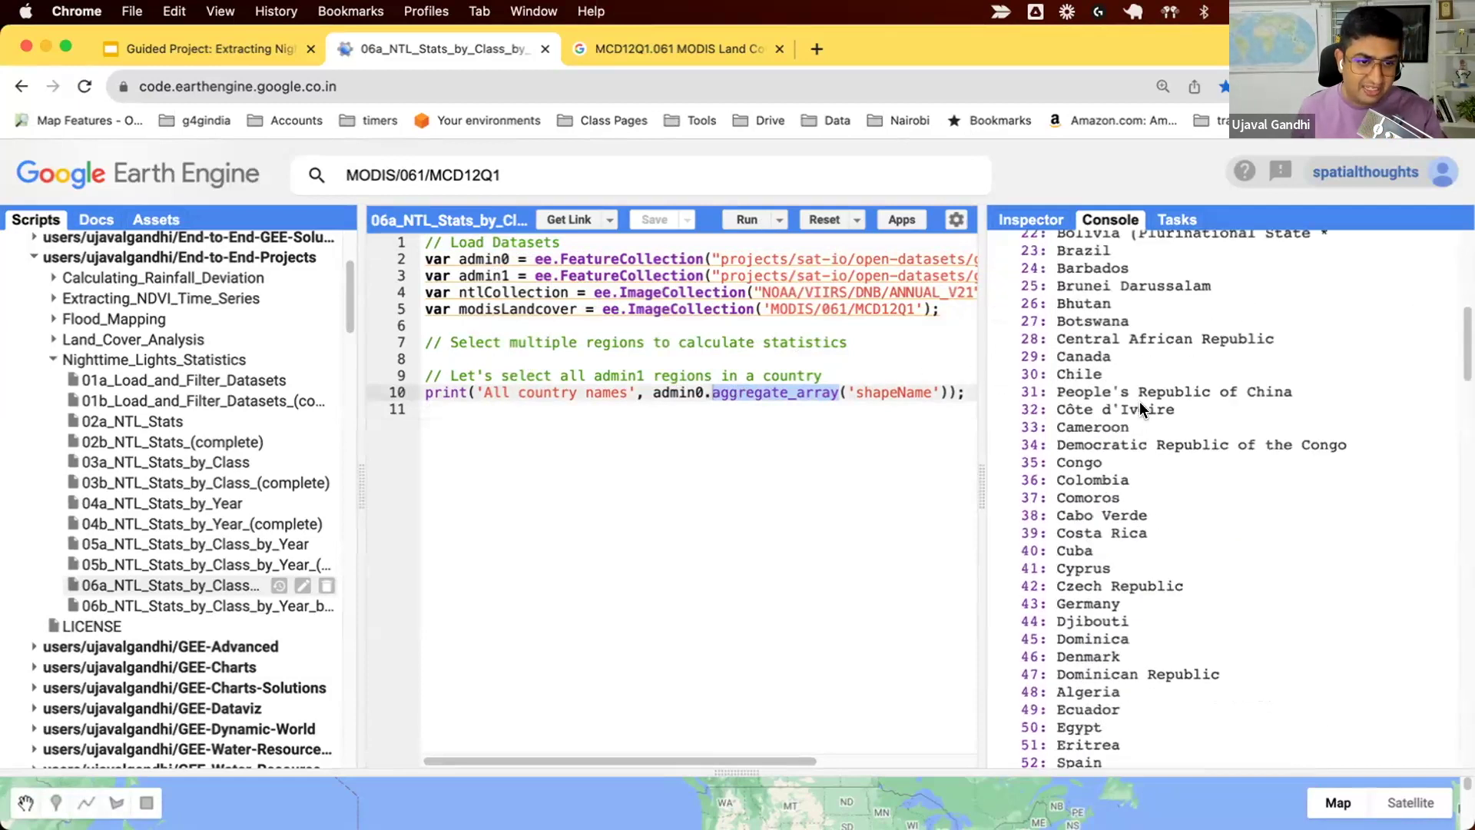
pyautogui.scroll(-5, 1146, 421)
pyautogui.scroll(-15, 1150, 428)
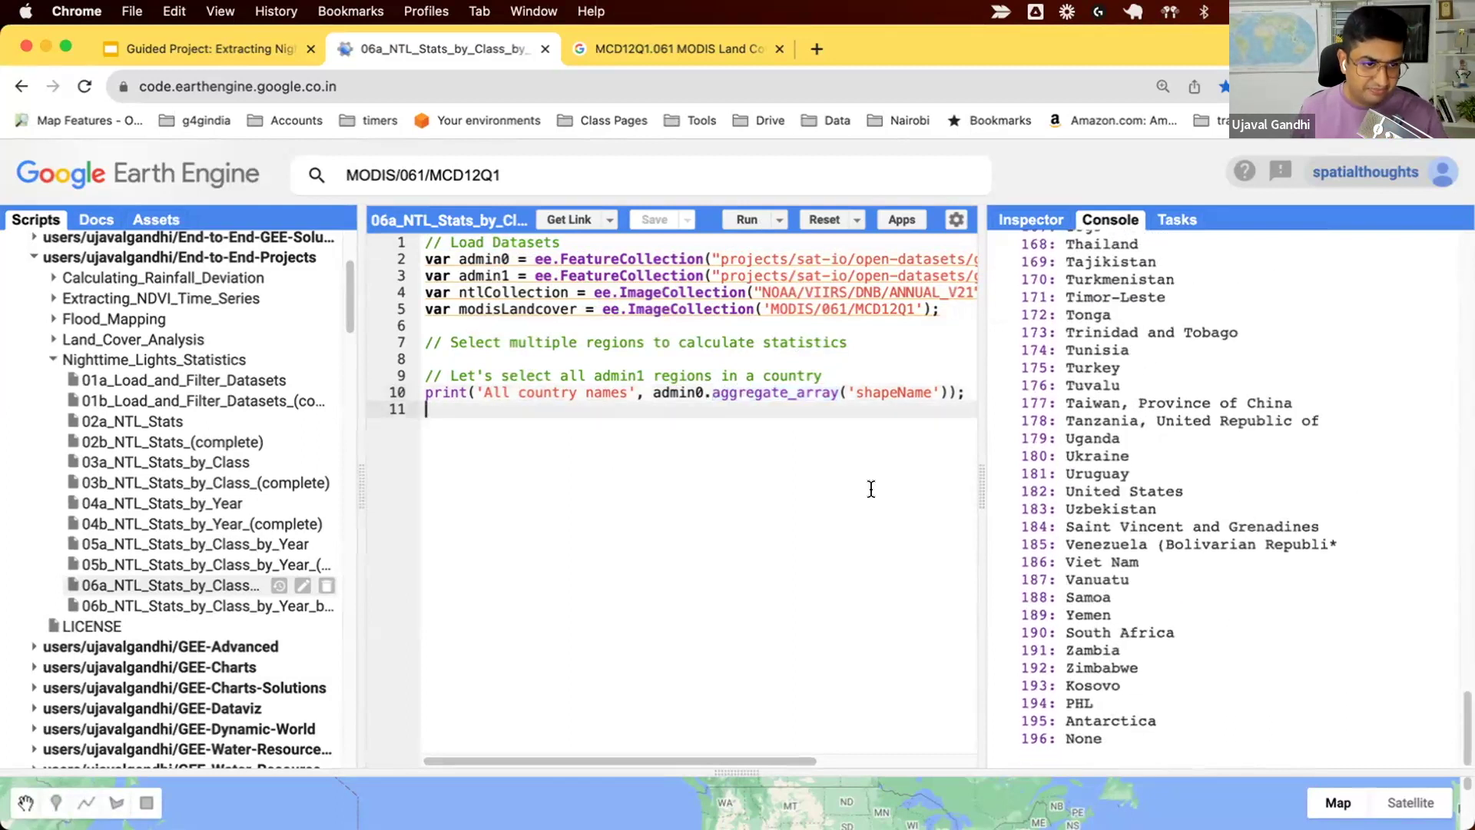
# Add var country = 'United States' on line 12, copied from the list, and rerun
pyautogui.click(692, 409)
pyautogui.press('Return')
pyautogui.write('var ')
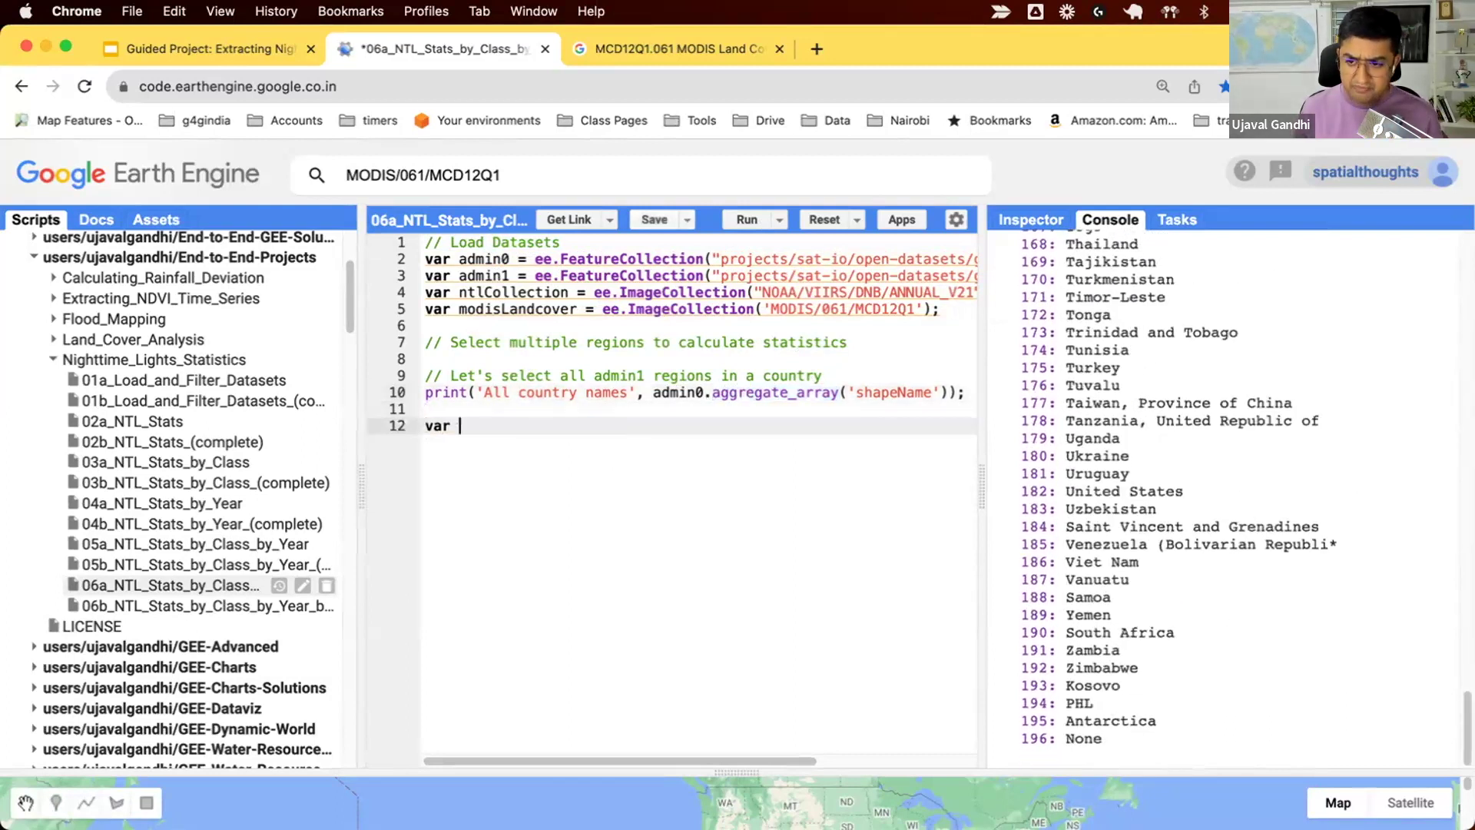
pyautogui.write("country = ''")
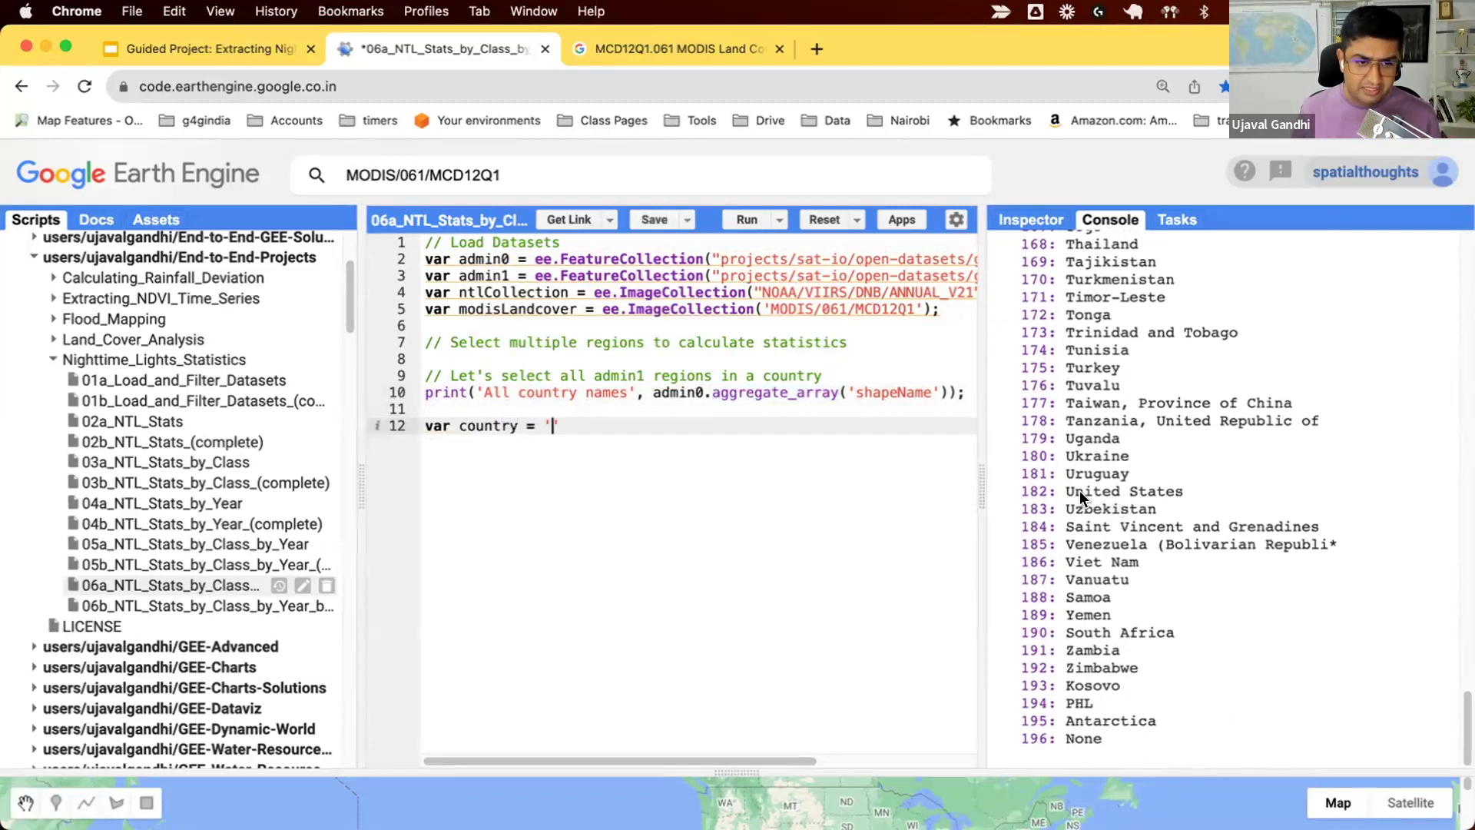
pyautogui.doubleClick(1107, 491)
pyautogui.press('super+c')
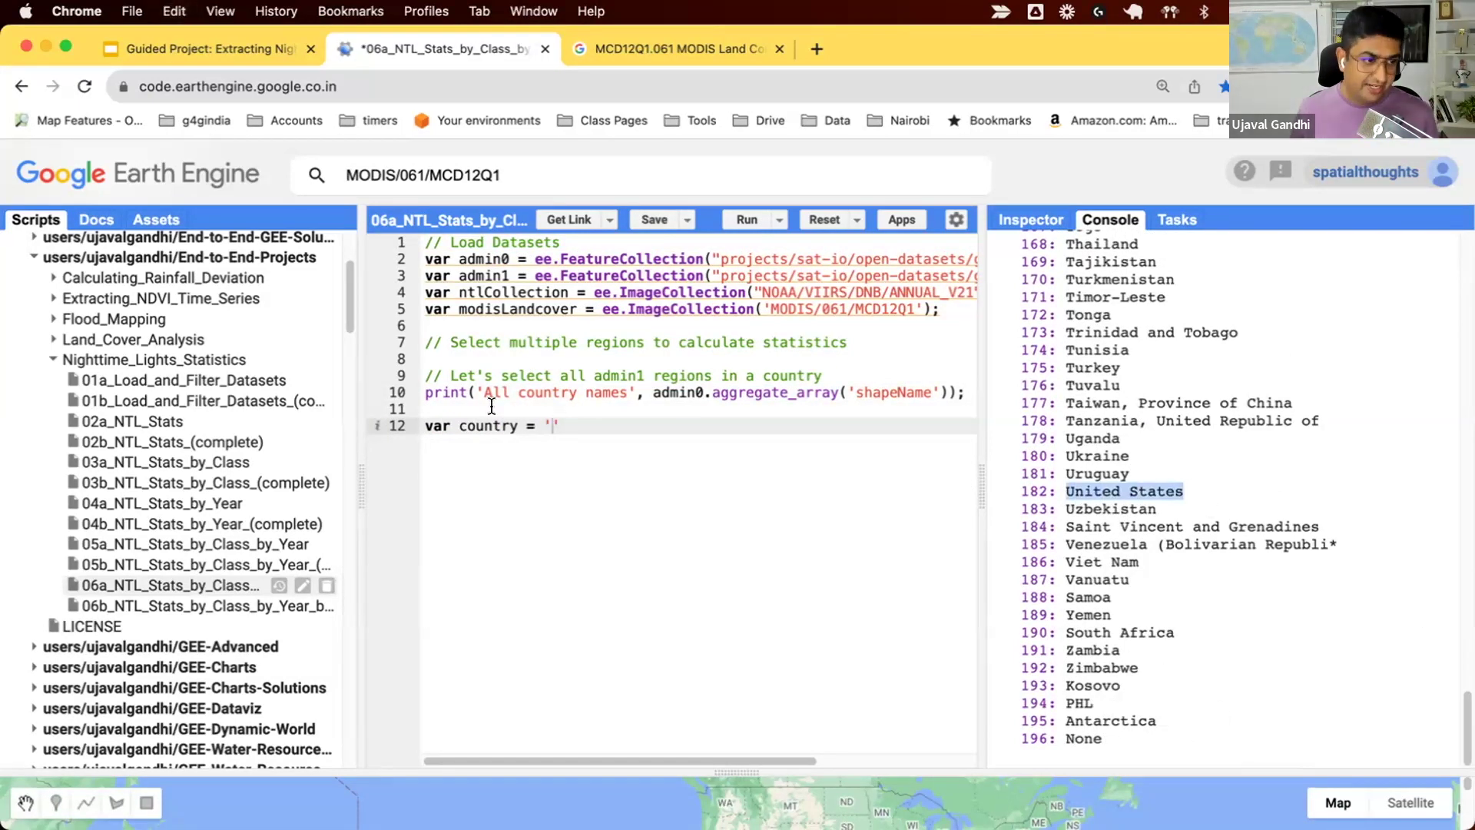
pyautogui.click(552, 426)
pyautogui.press('super+v')
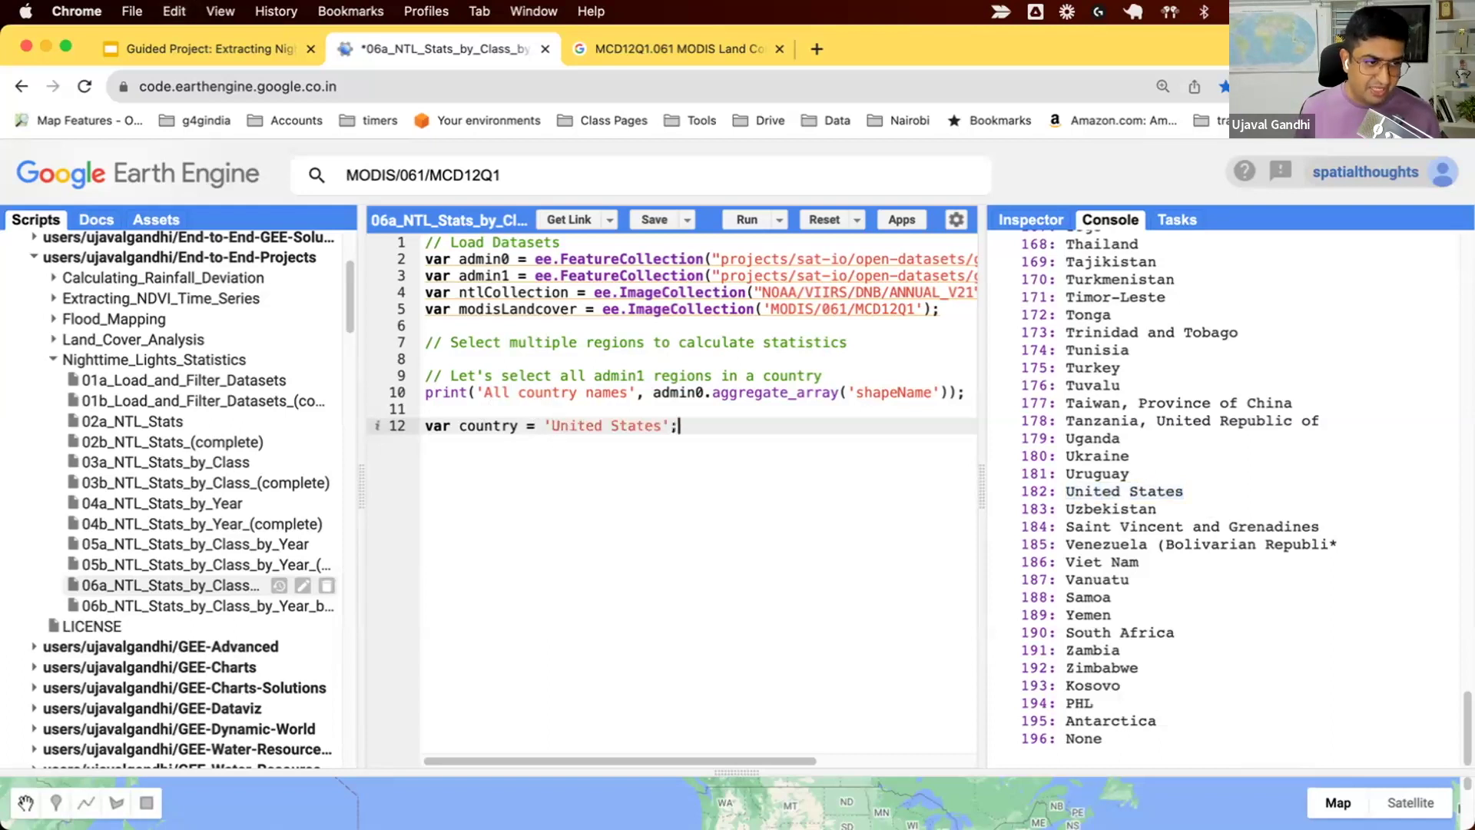
pyautogui.write("';")
pyautogui.press('Return')
pyautogui.write('p')
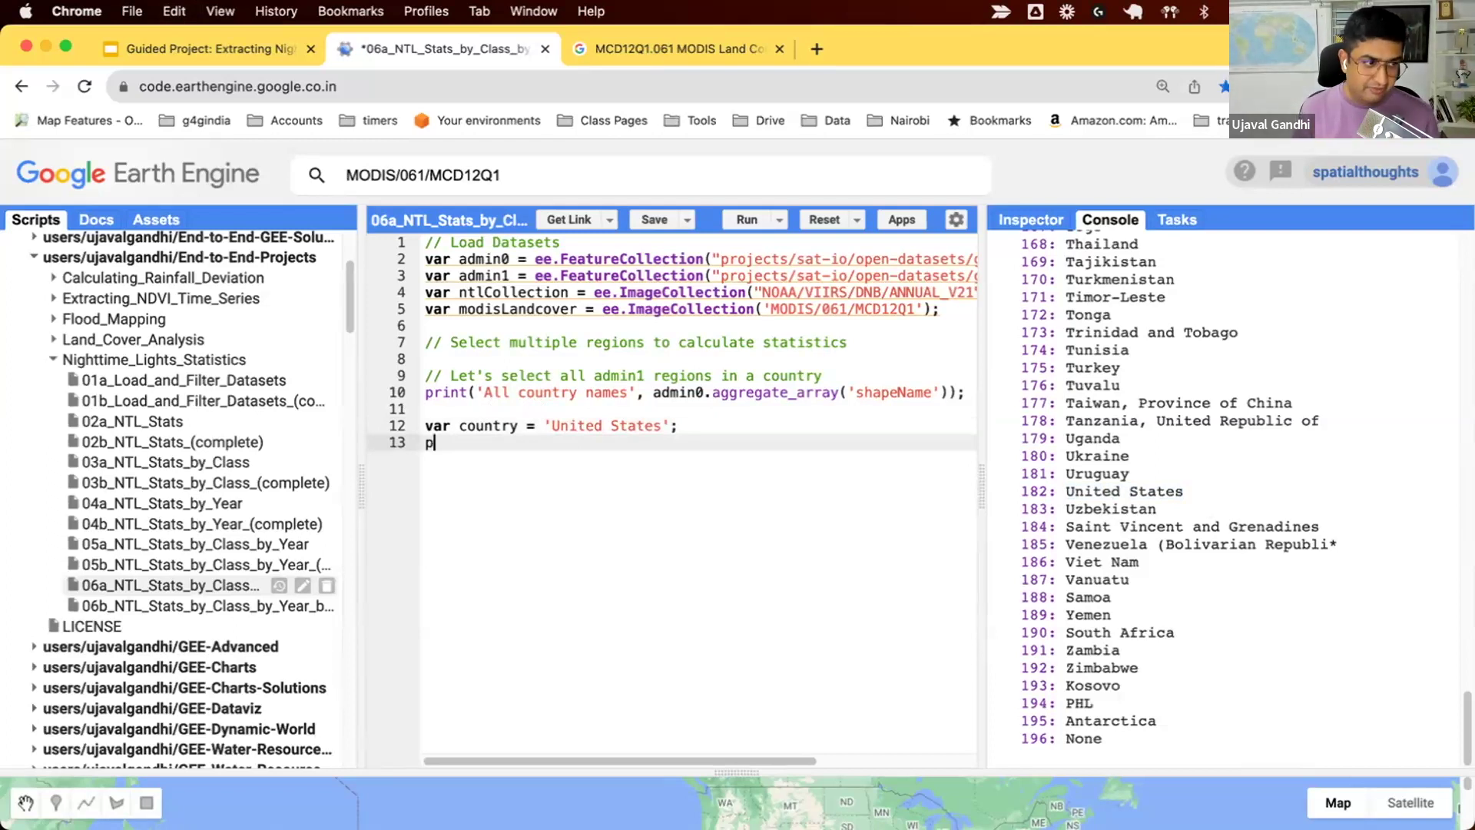
pyautogui.press('Return')
pyautogui.hotkey('ctrl', 'Return')
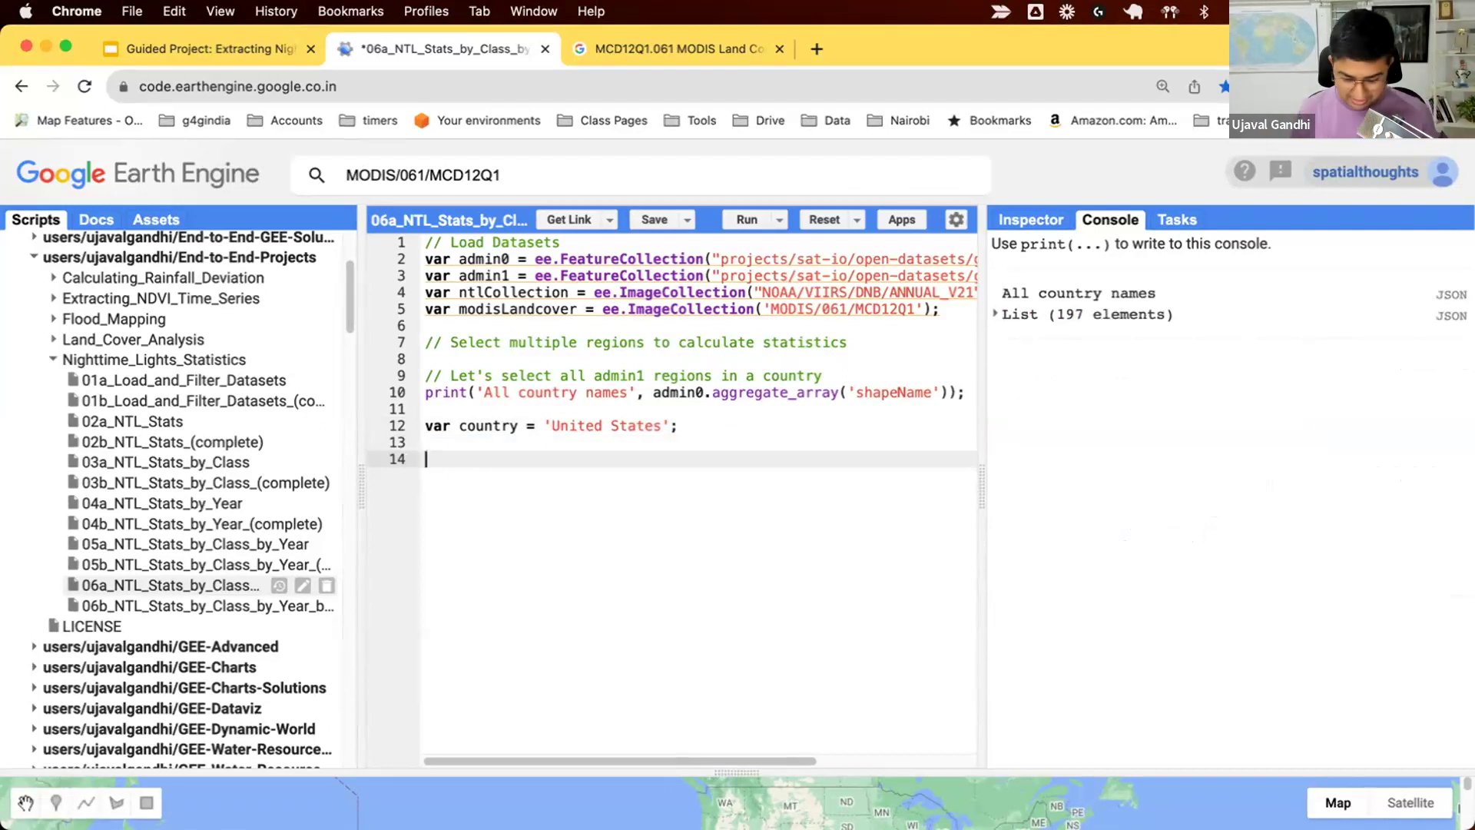
pyautogui.write('Map')
pyautogui.write('.addLayer(admin1')
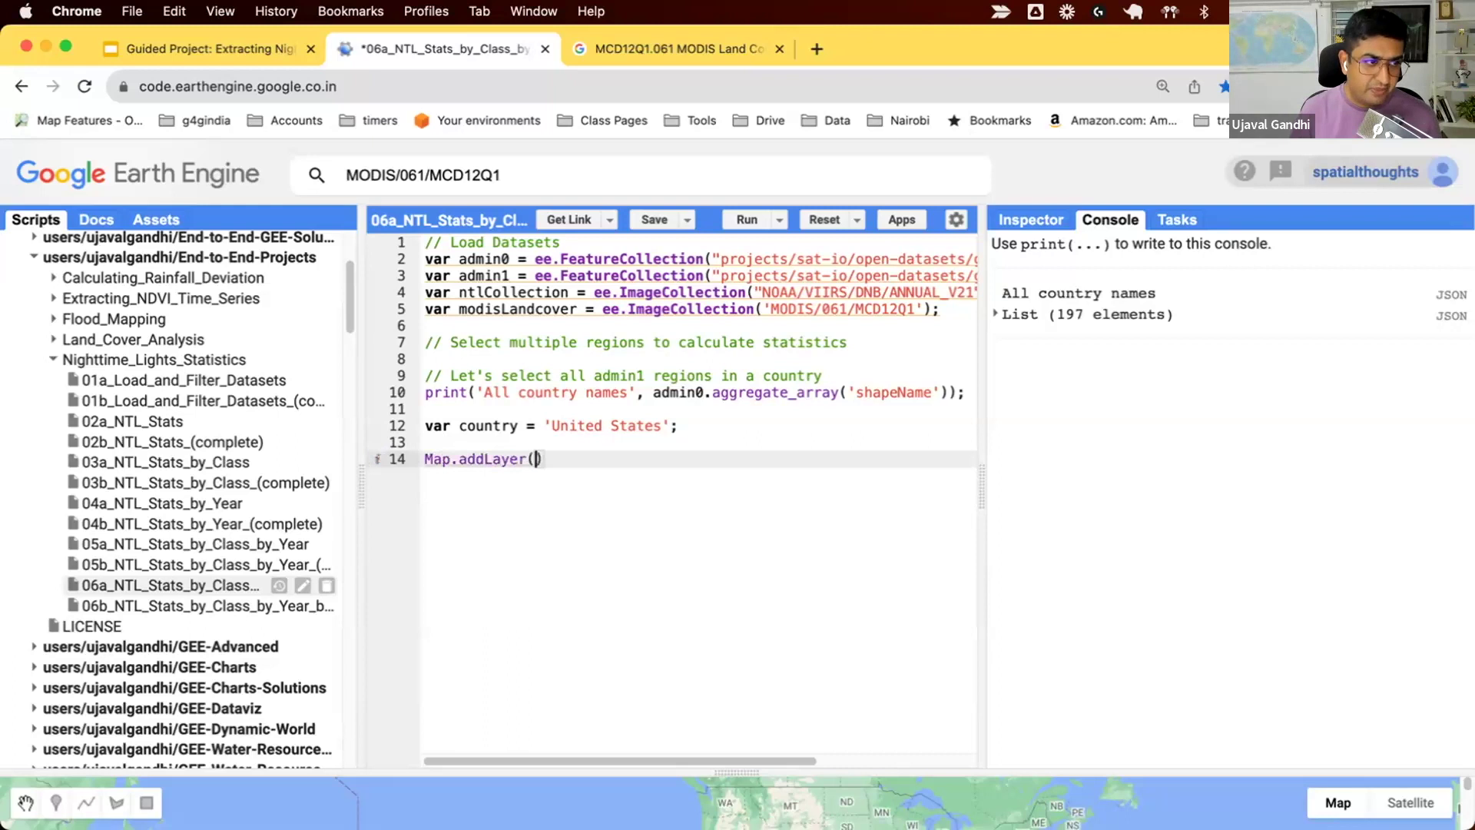
# Run to show the admin1 boundaries on an enlarged map and inspect a California point
pyautogui.hotkey('ctrl', 'Return')
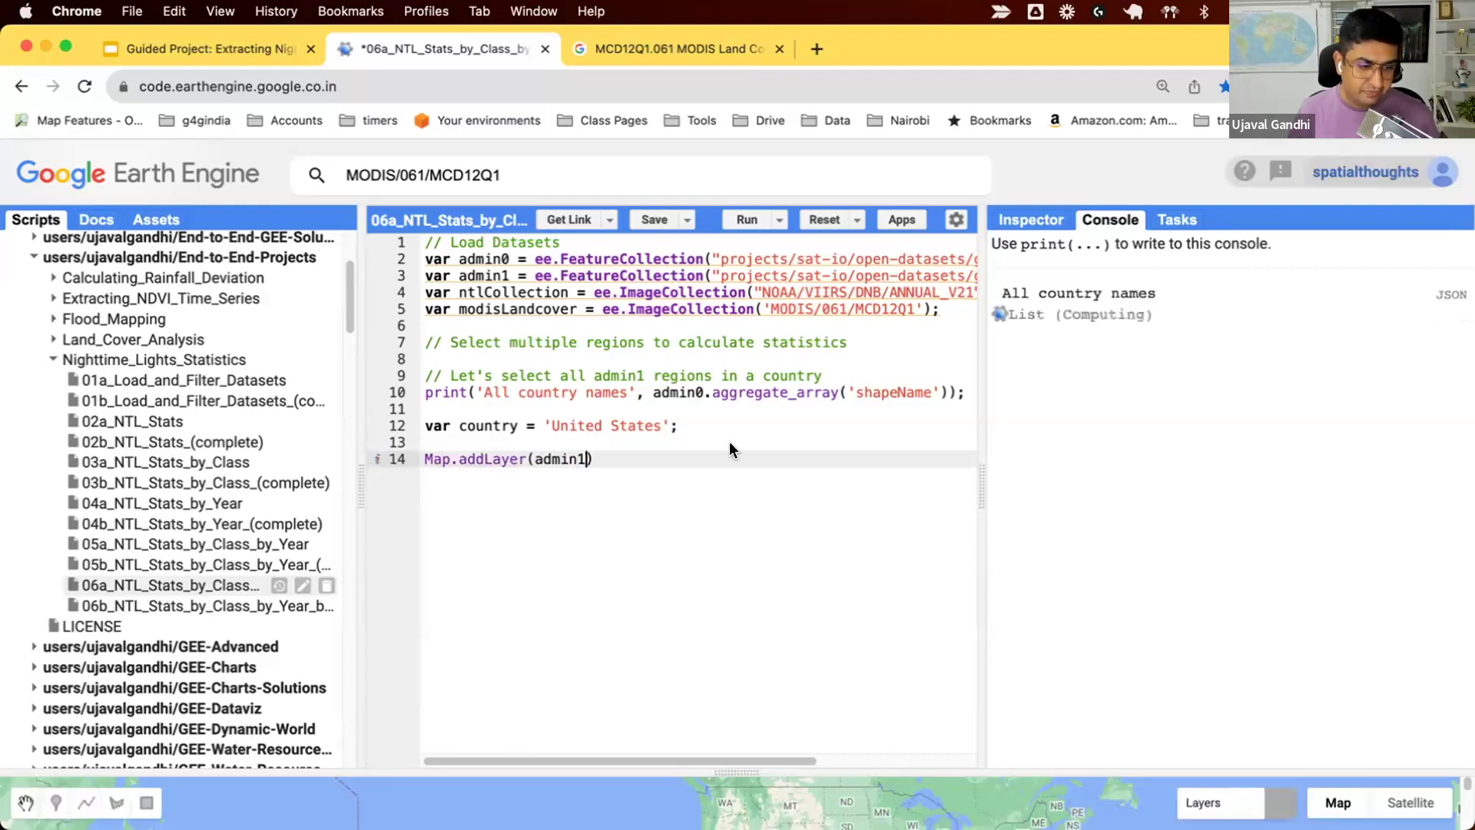
pyautogui.moveTo(785, 762); pyautogui.dragTo(783, 530)
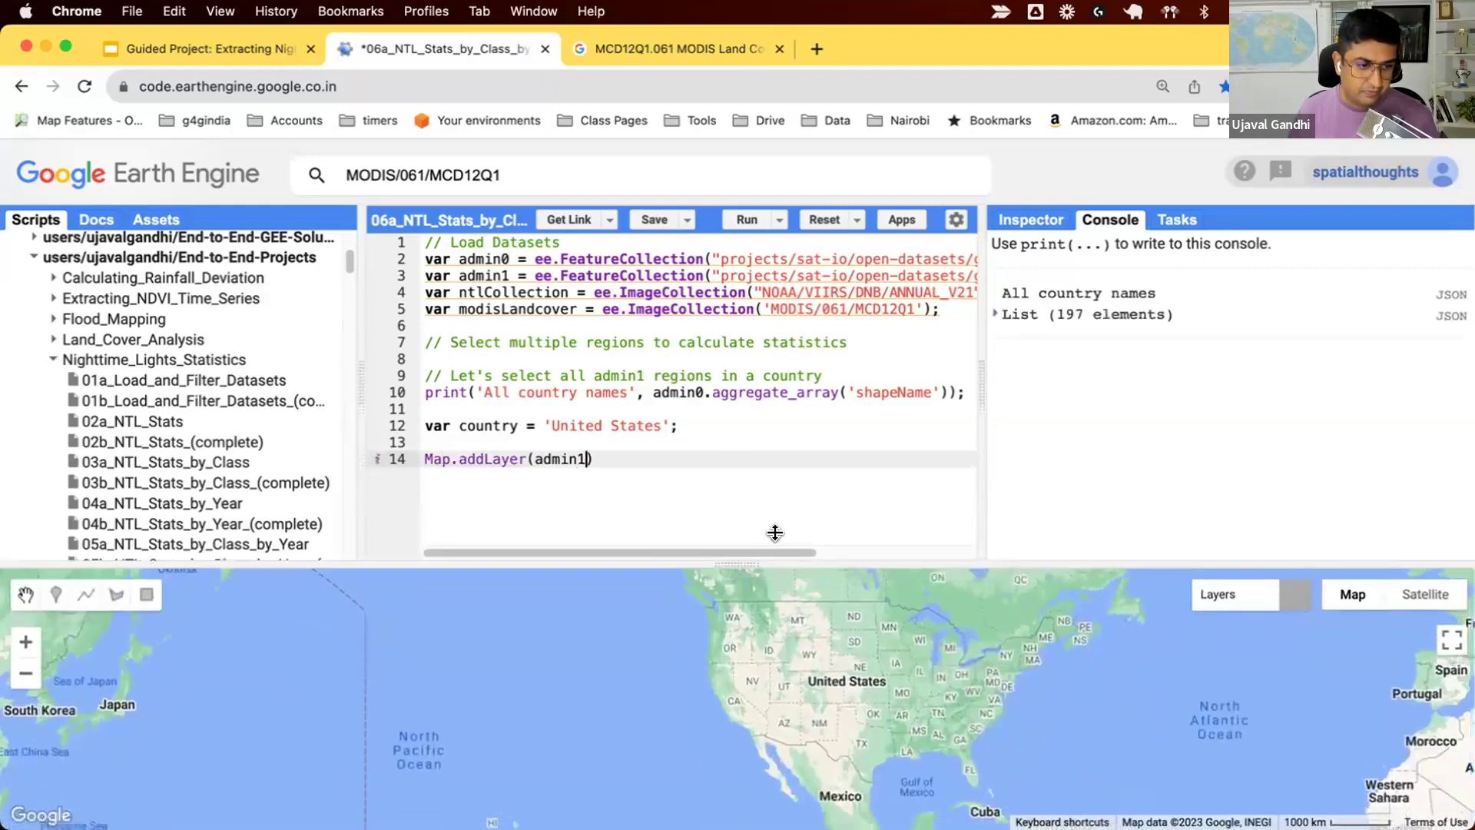
pyautogui.click(1030, 219)
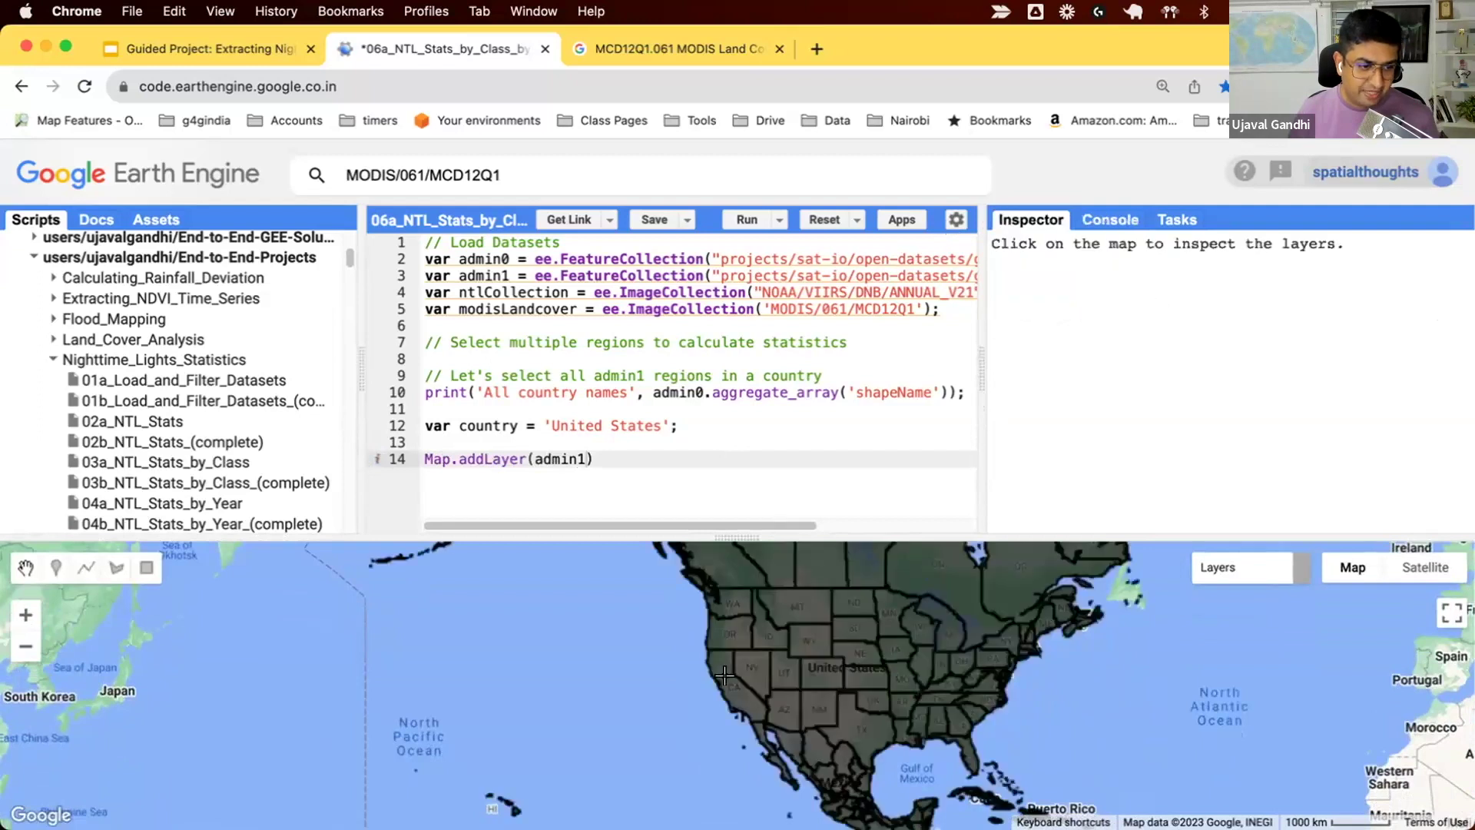
pyautogui.click(719, 637)
# Expand California's 7 properties, noting ADM0_shape value USA-ADM0-3_0_0-B1
pyautogui.click(1154, 286)
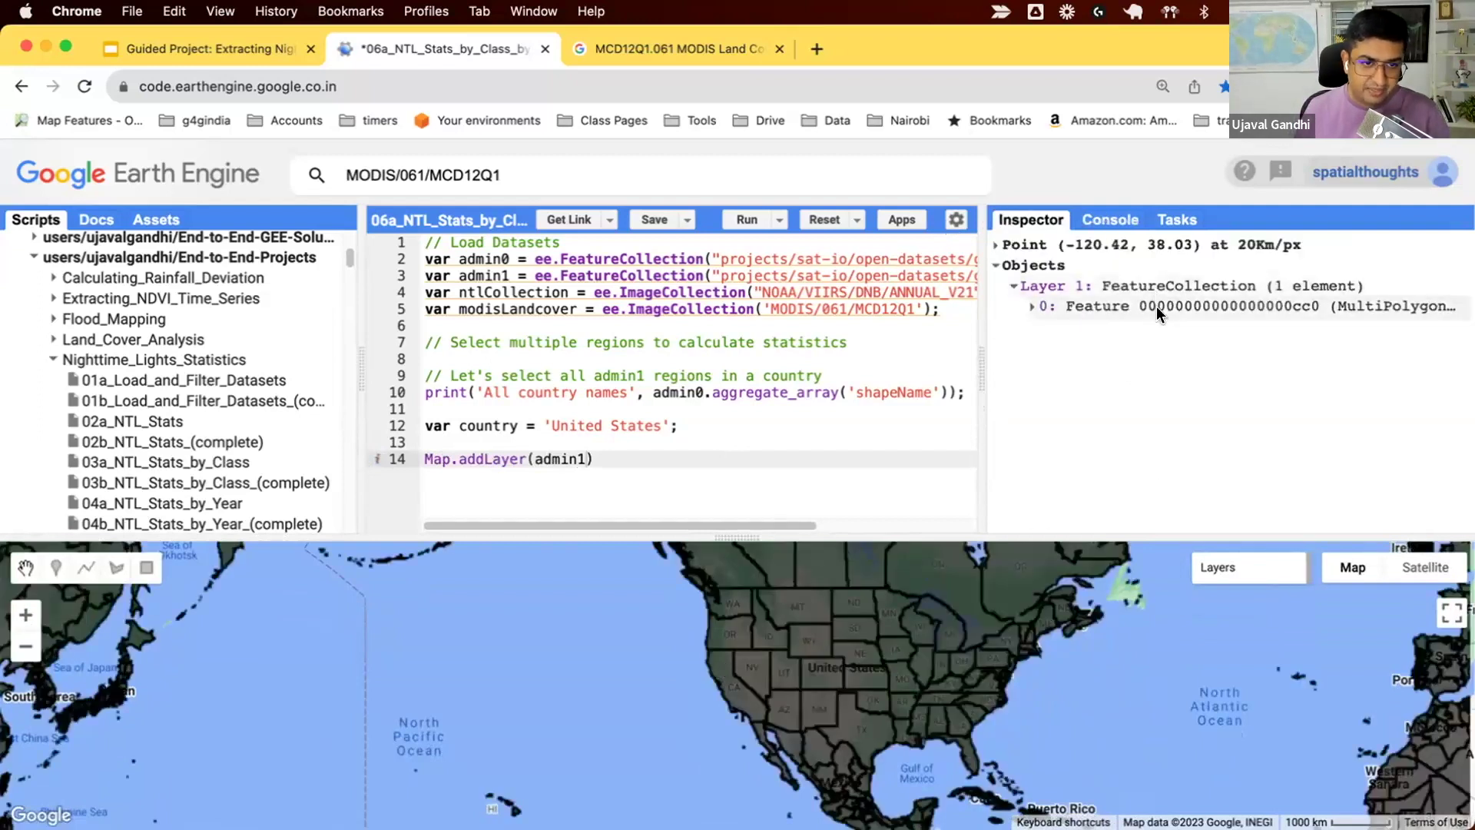
pyautogui.click(1156, 305)
pyautogui.click(1164, 371)
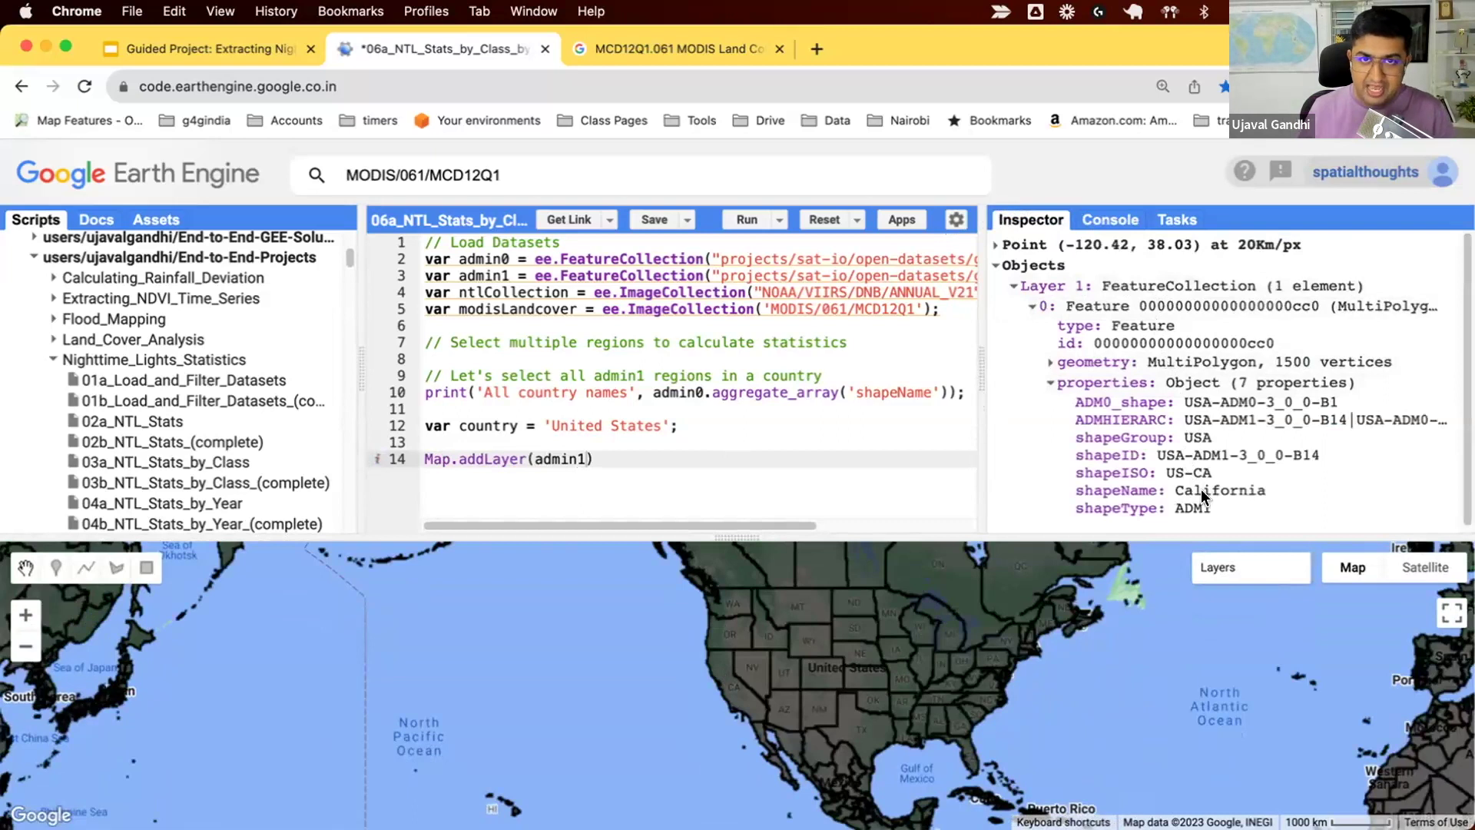
pyautogui.doubleClick(1202, 490)
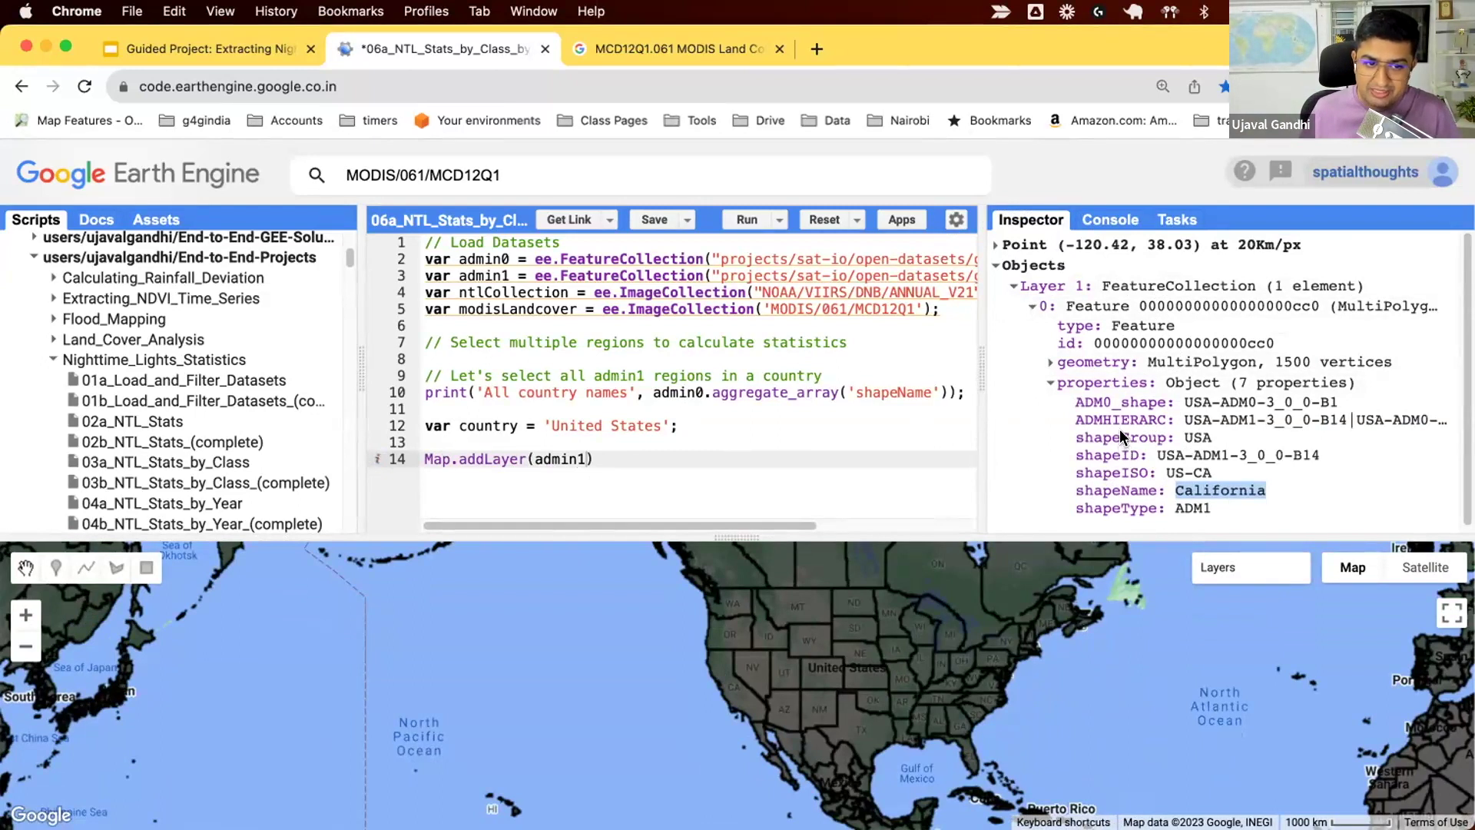
pyautogui.doubleClick(1120, 401)
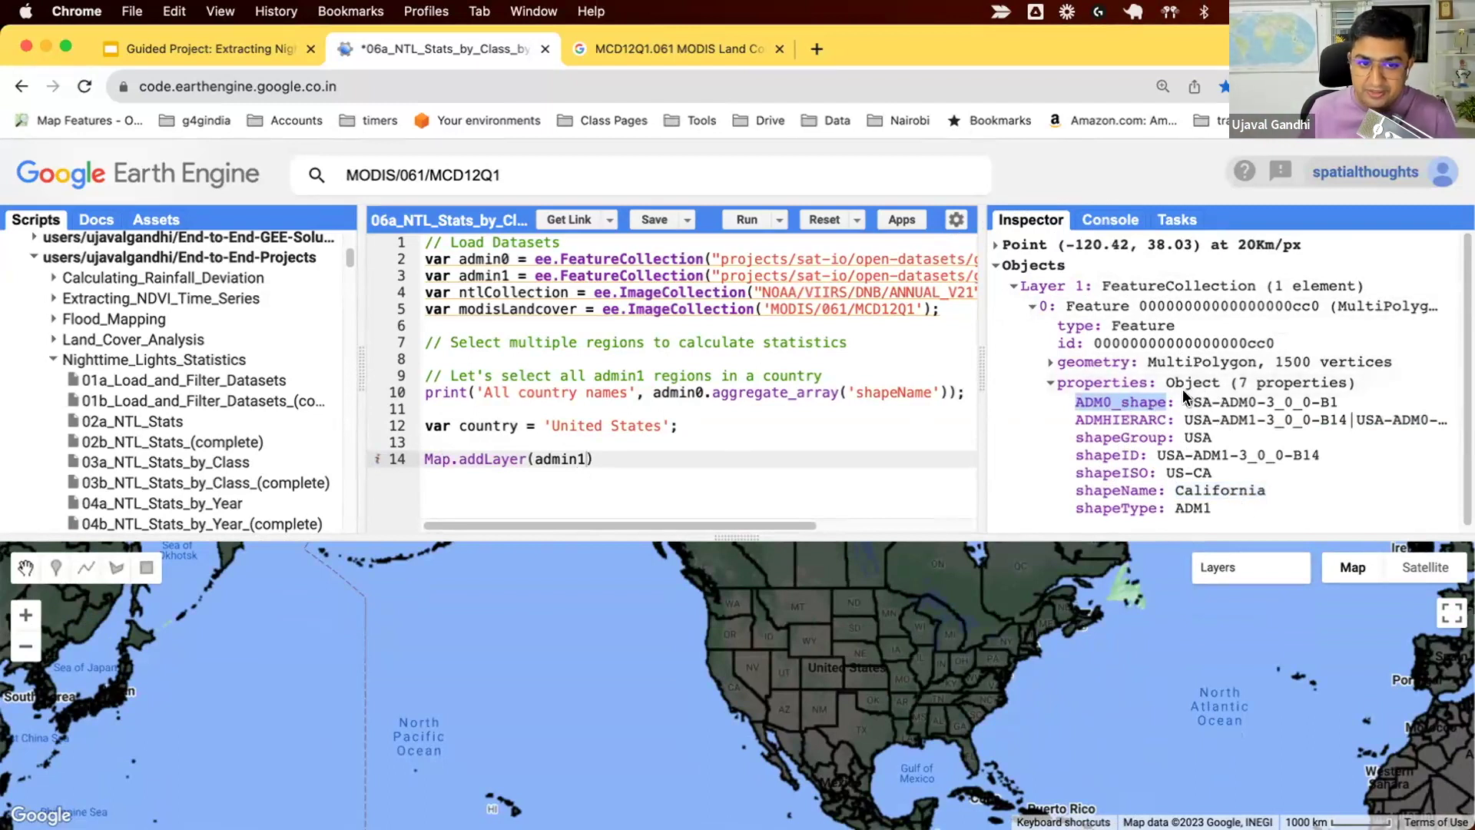
pyautogui.moveTo(1182, 399); pyautogui.dragTo(1340, 400)
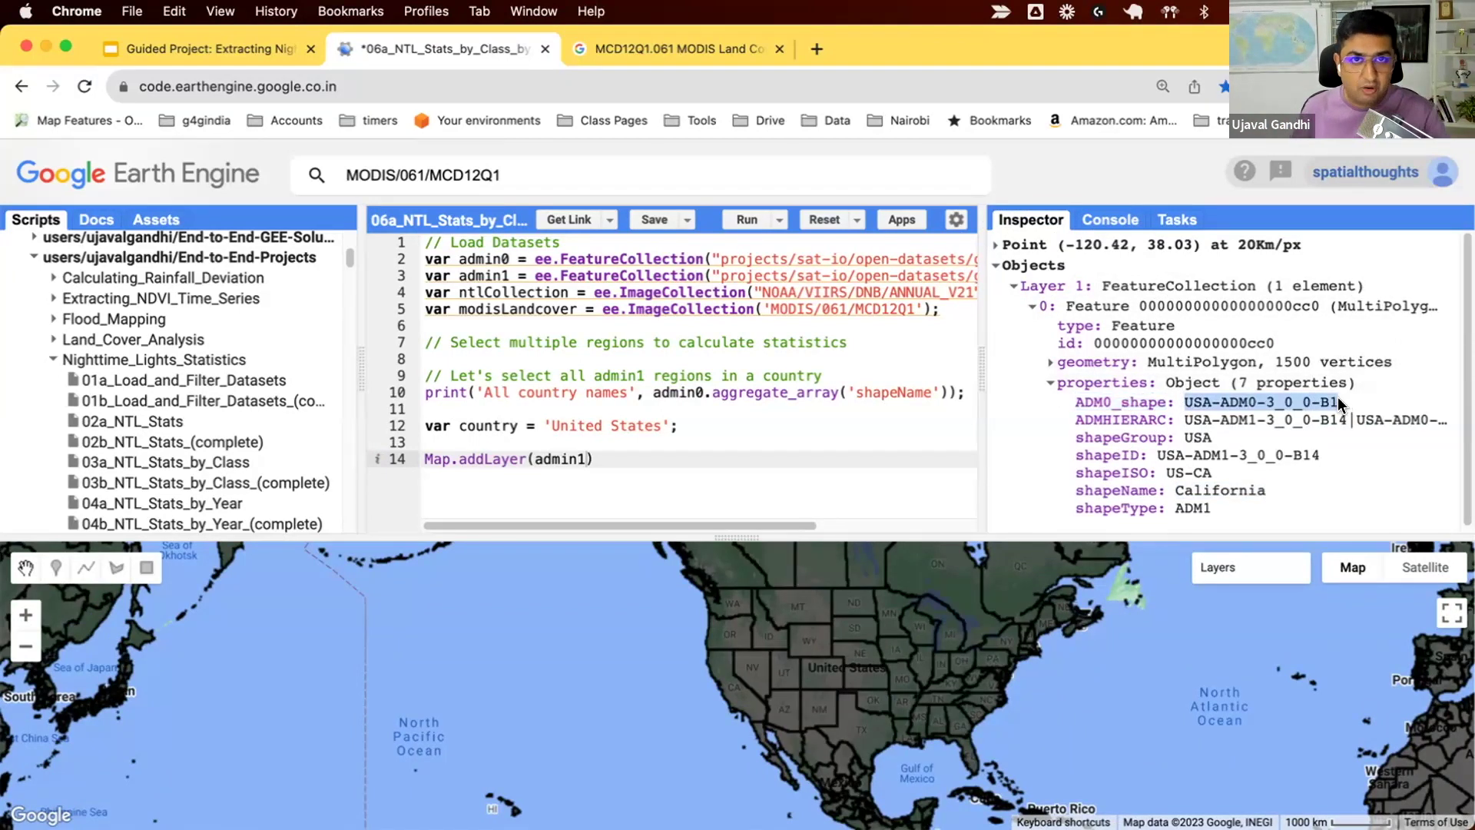
pyautogui.click(817, 428)
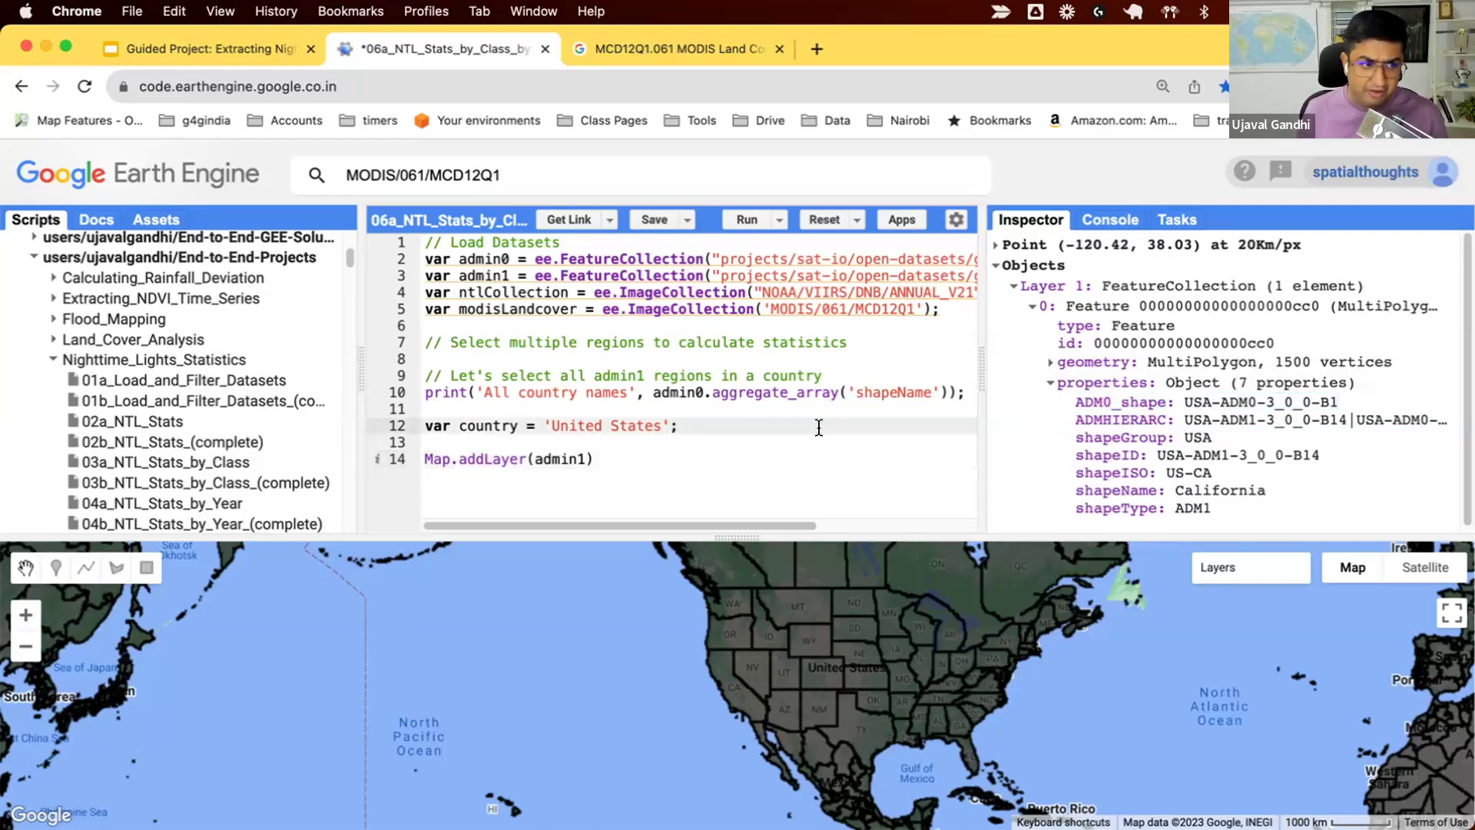
# Filter countries with ee.Filter.eq('shapeName', country) and add print(selectedAdmin0)
pyautogui.press('Return')
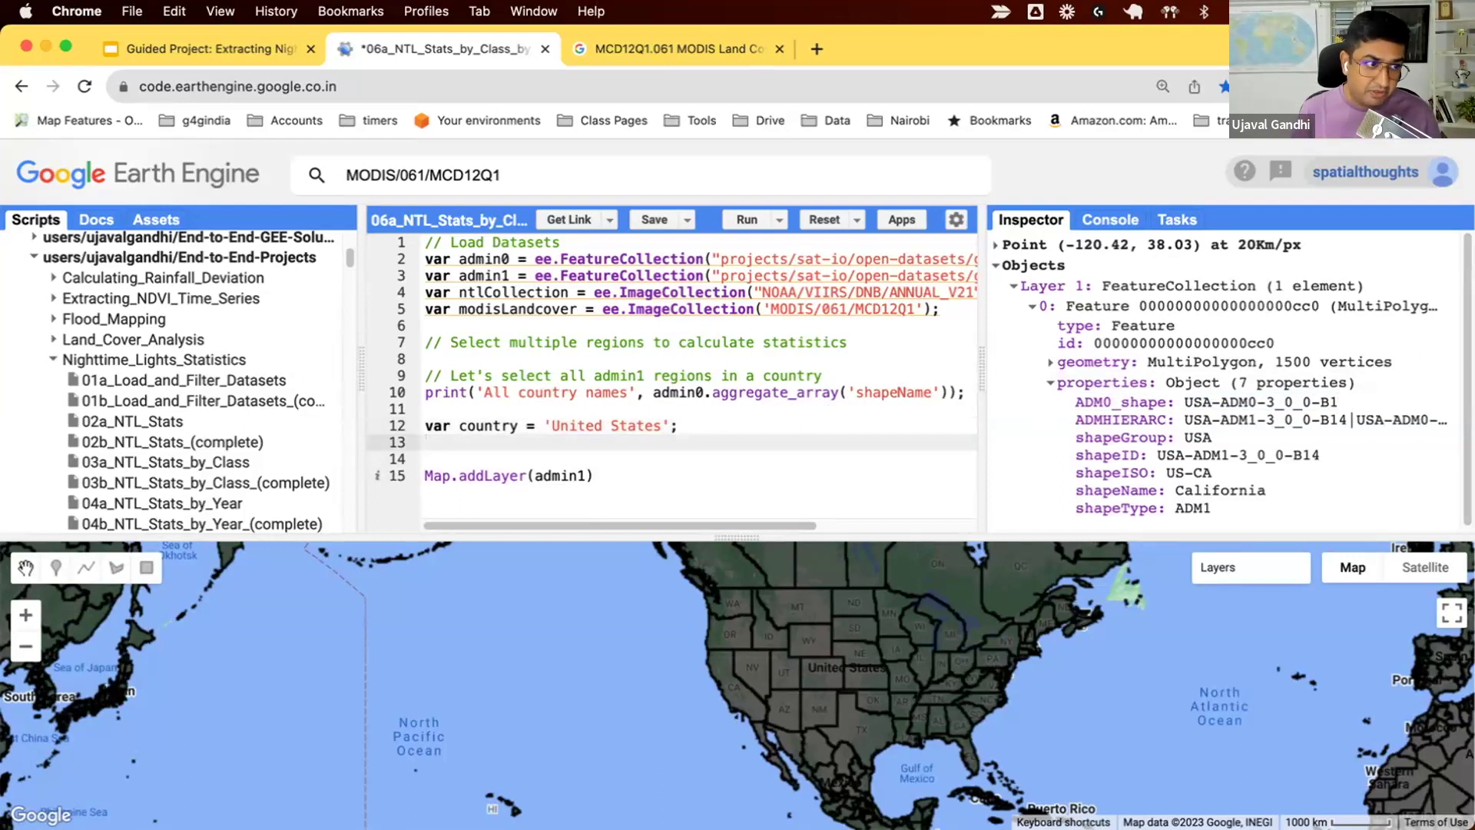
pyautogui.write('var s')
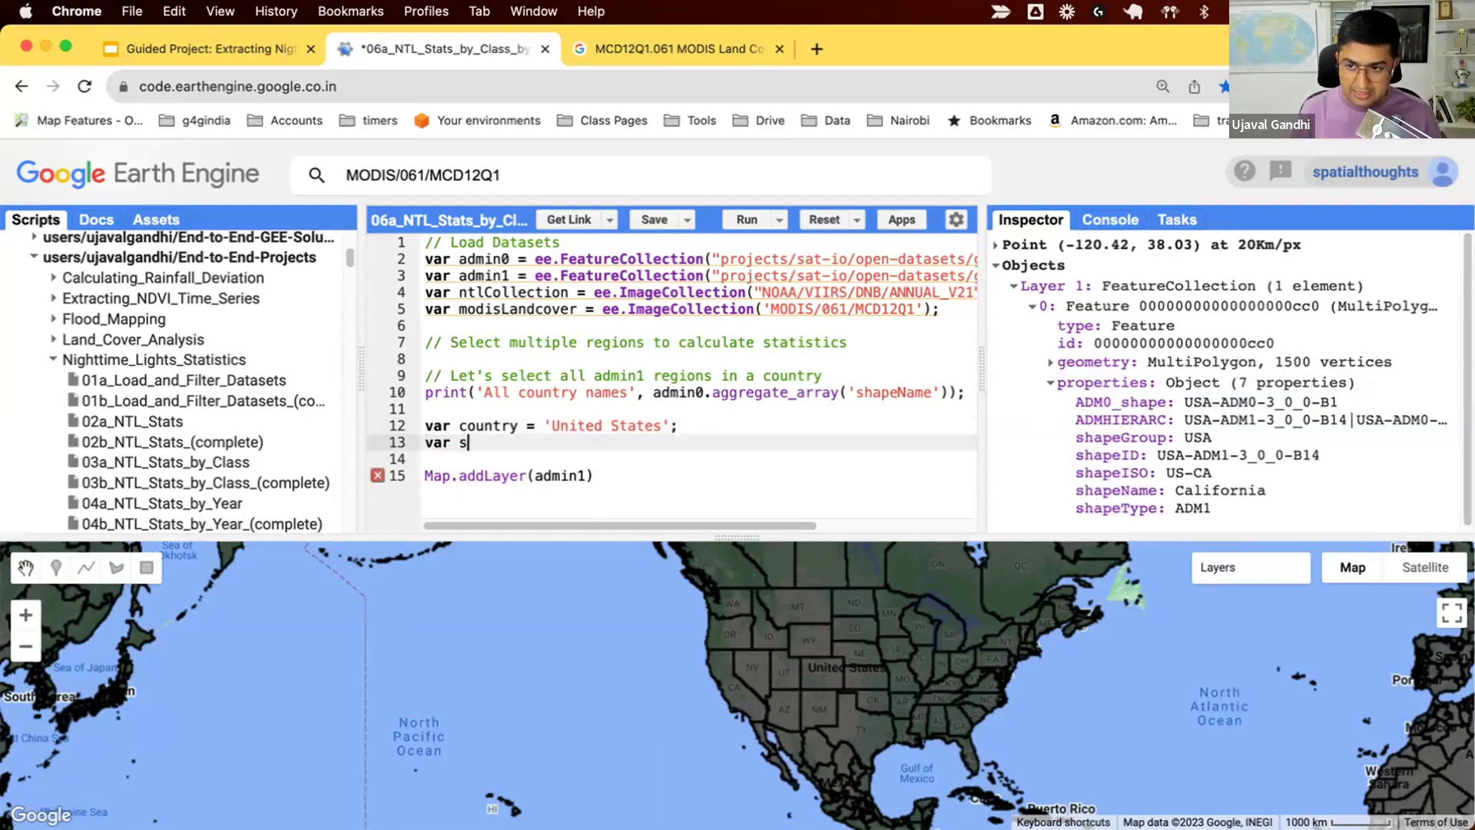
pyautogui.write('electedAdmin0')
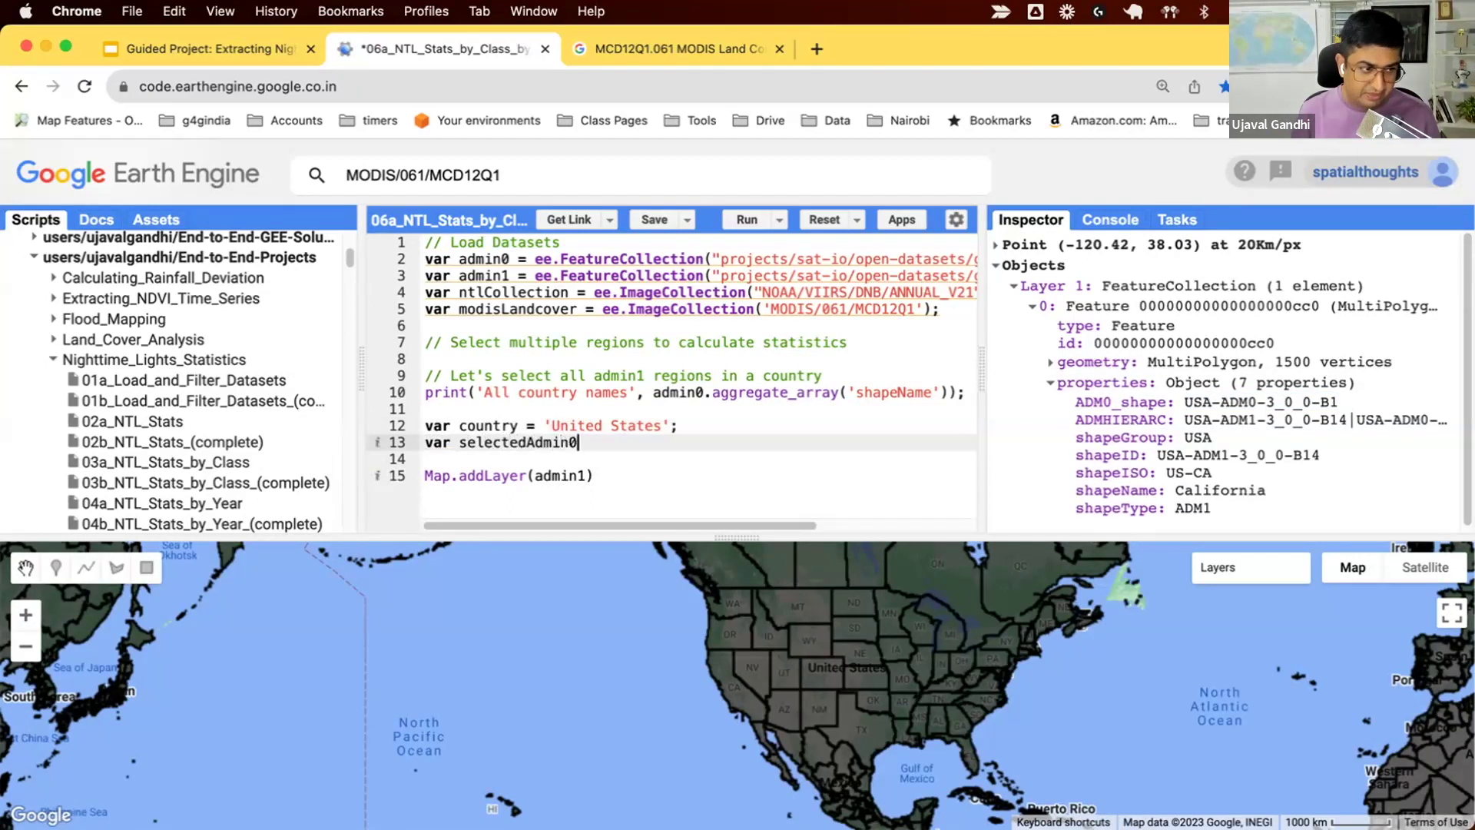
pyautogui.write(' = admin0.')
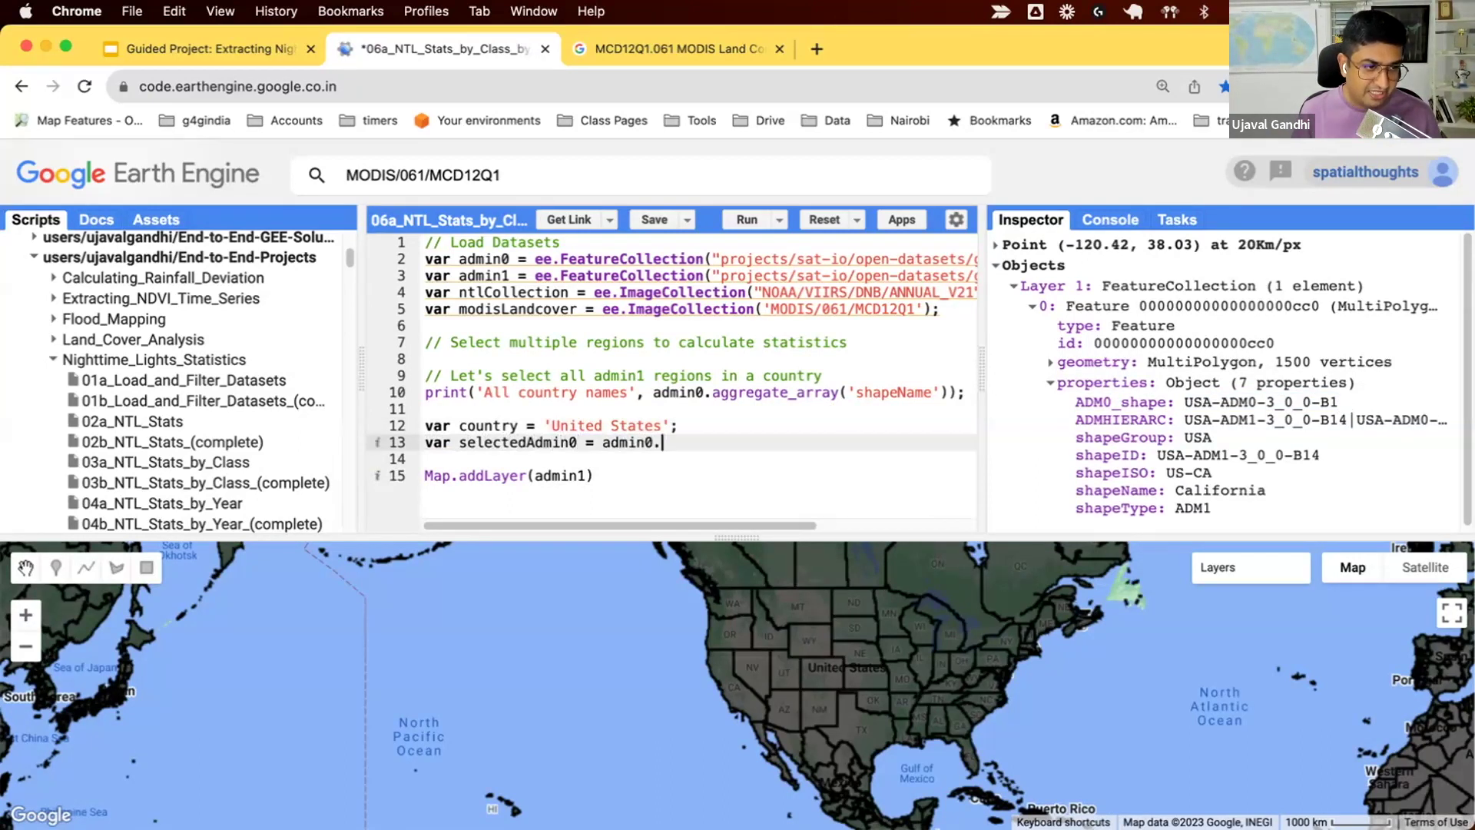
pyautogui.write('filter')
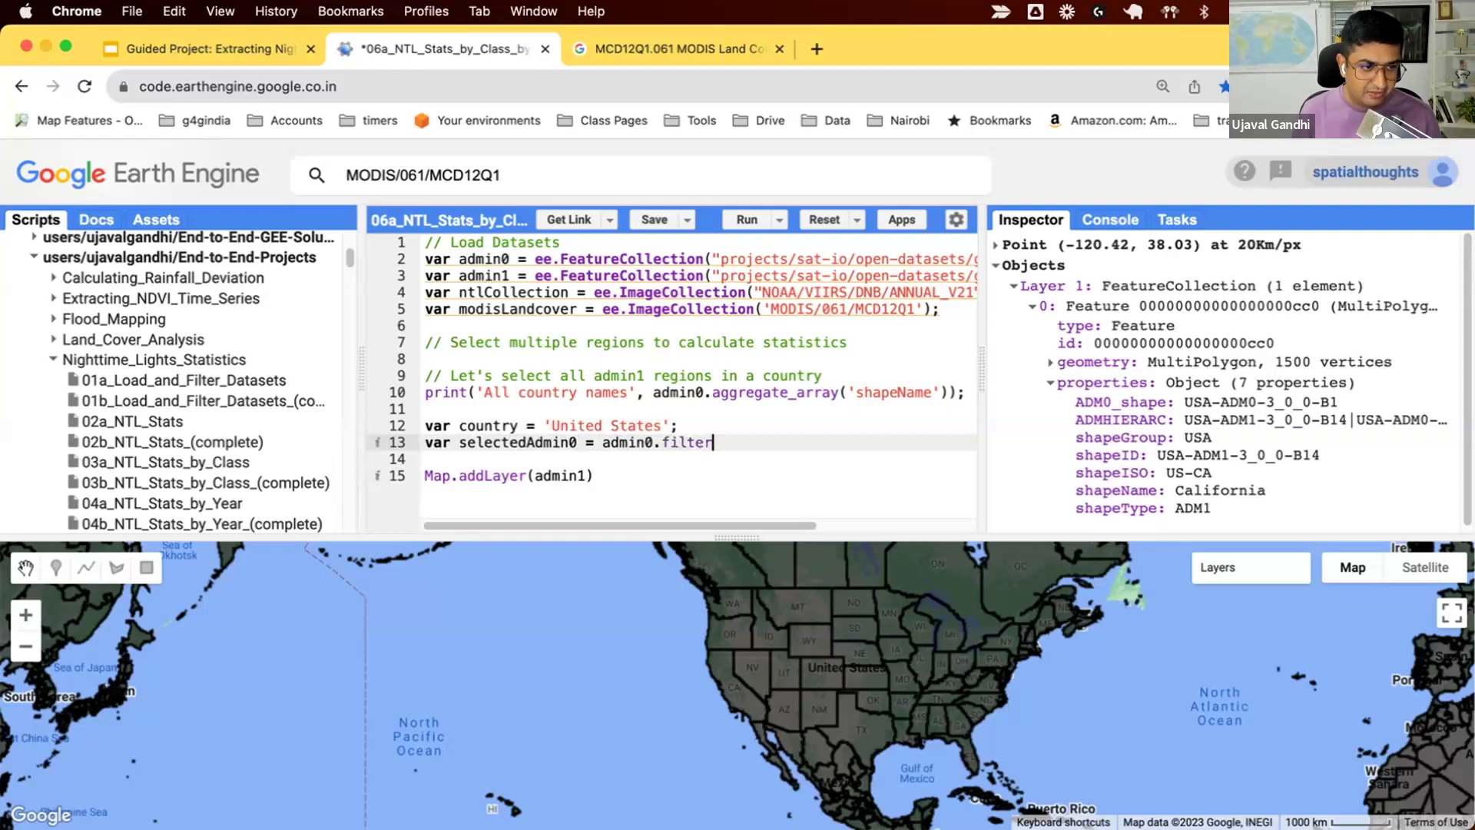
pyautogui.write('(ee.Filter')
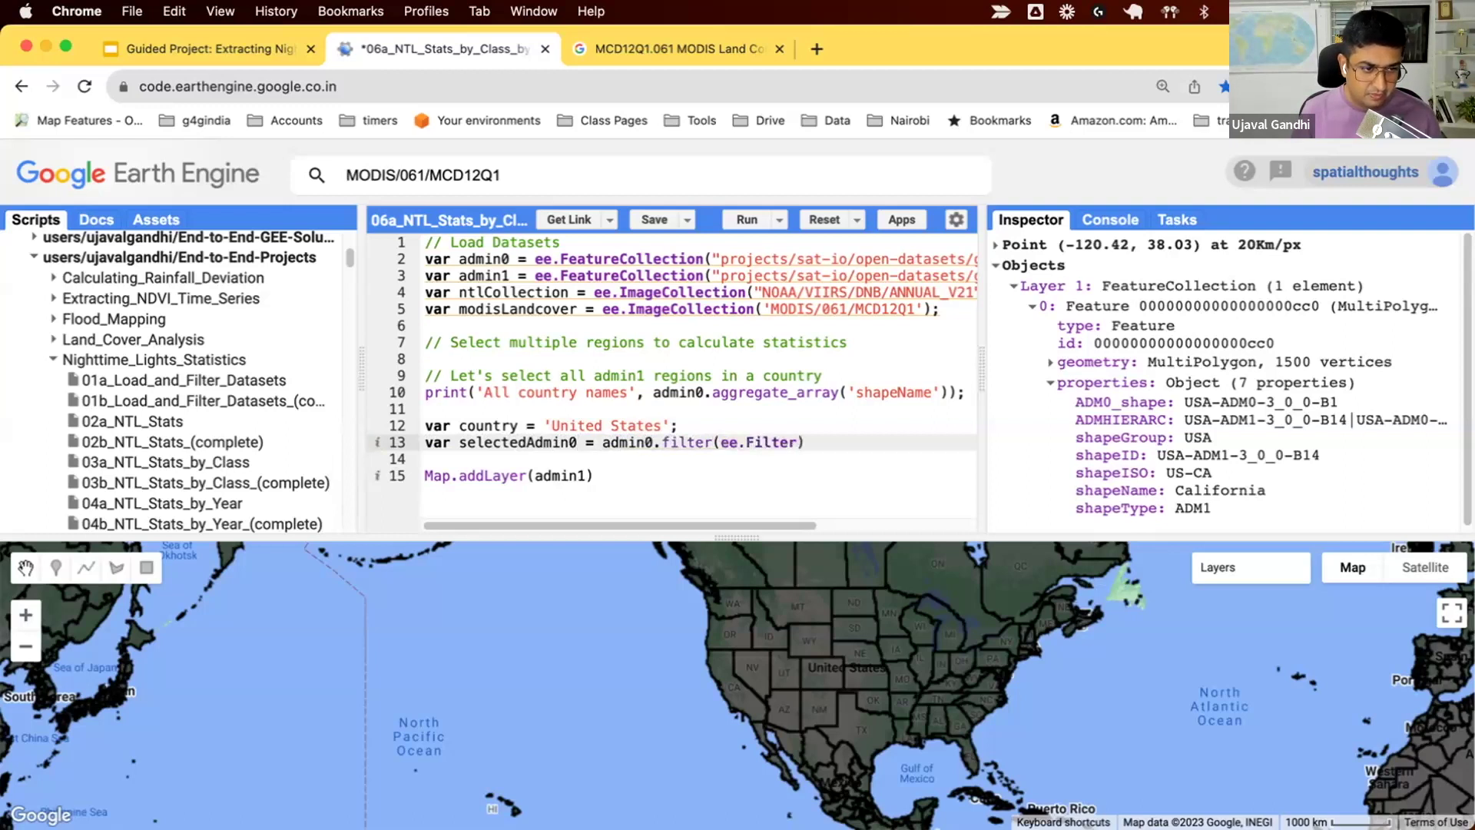
pyautogui.write("eq('sha")
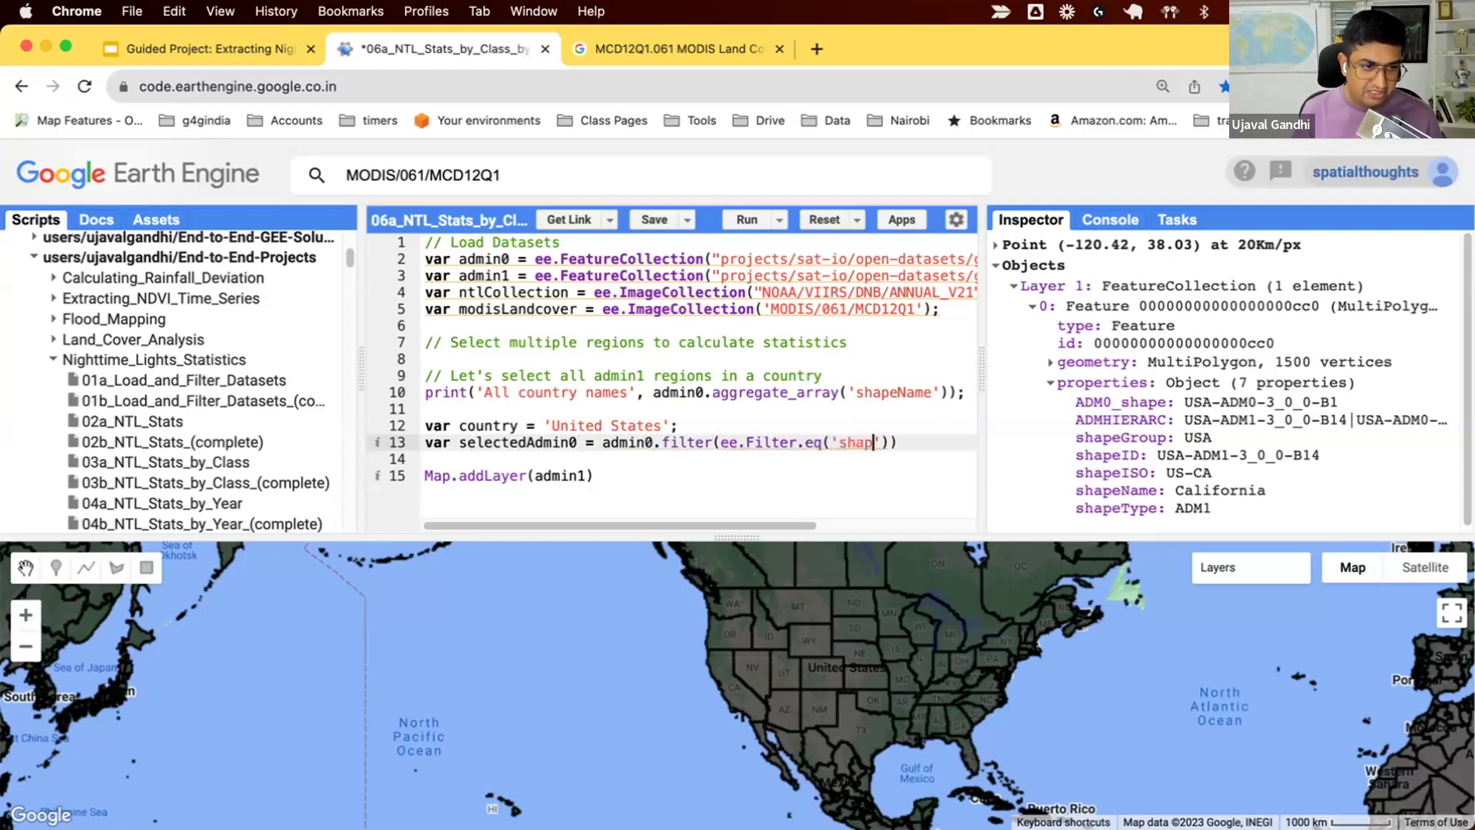
pyautogui.write("peName', ")
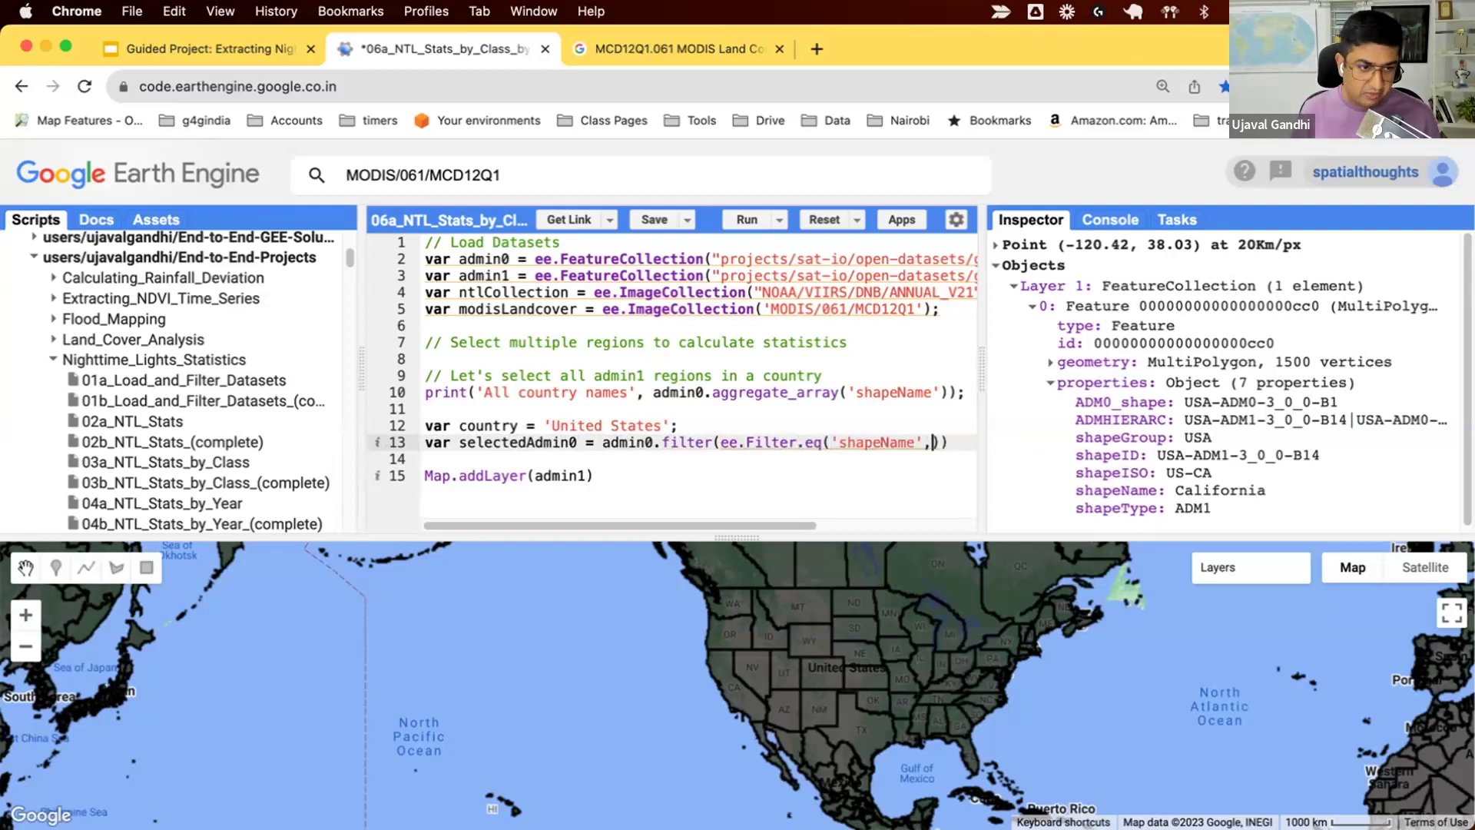
pyautogui.write('country')
pyautogui.press('End')
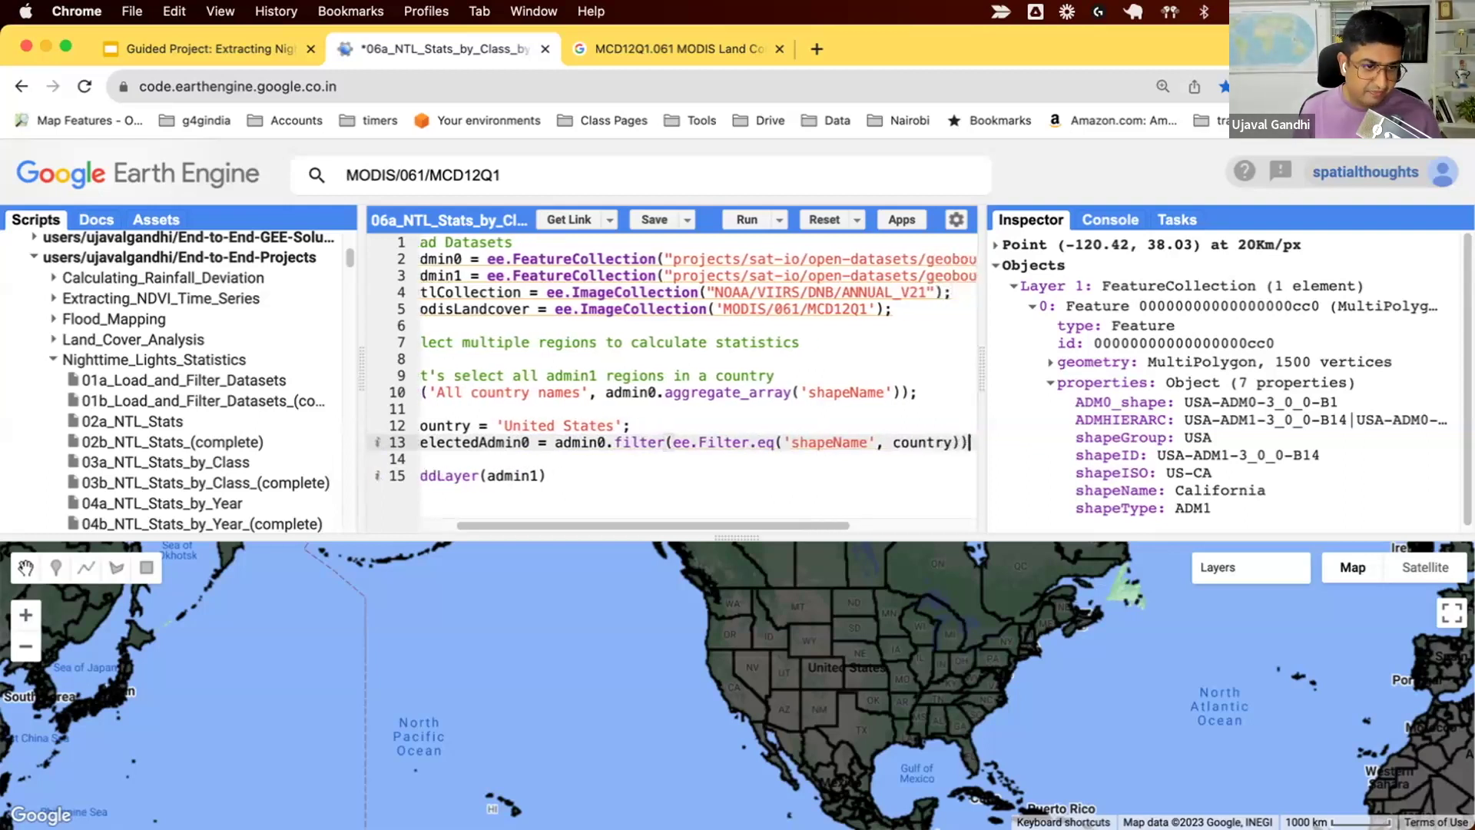
pyautogui.press('Return')
pyautogui.write('print()')
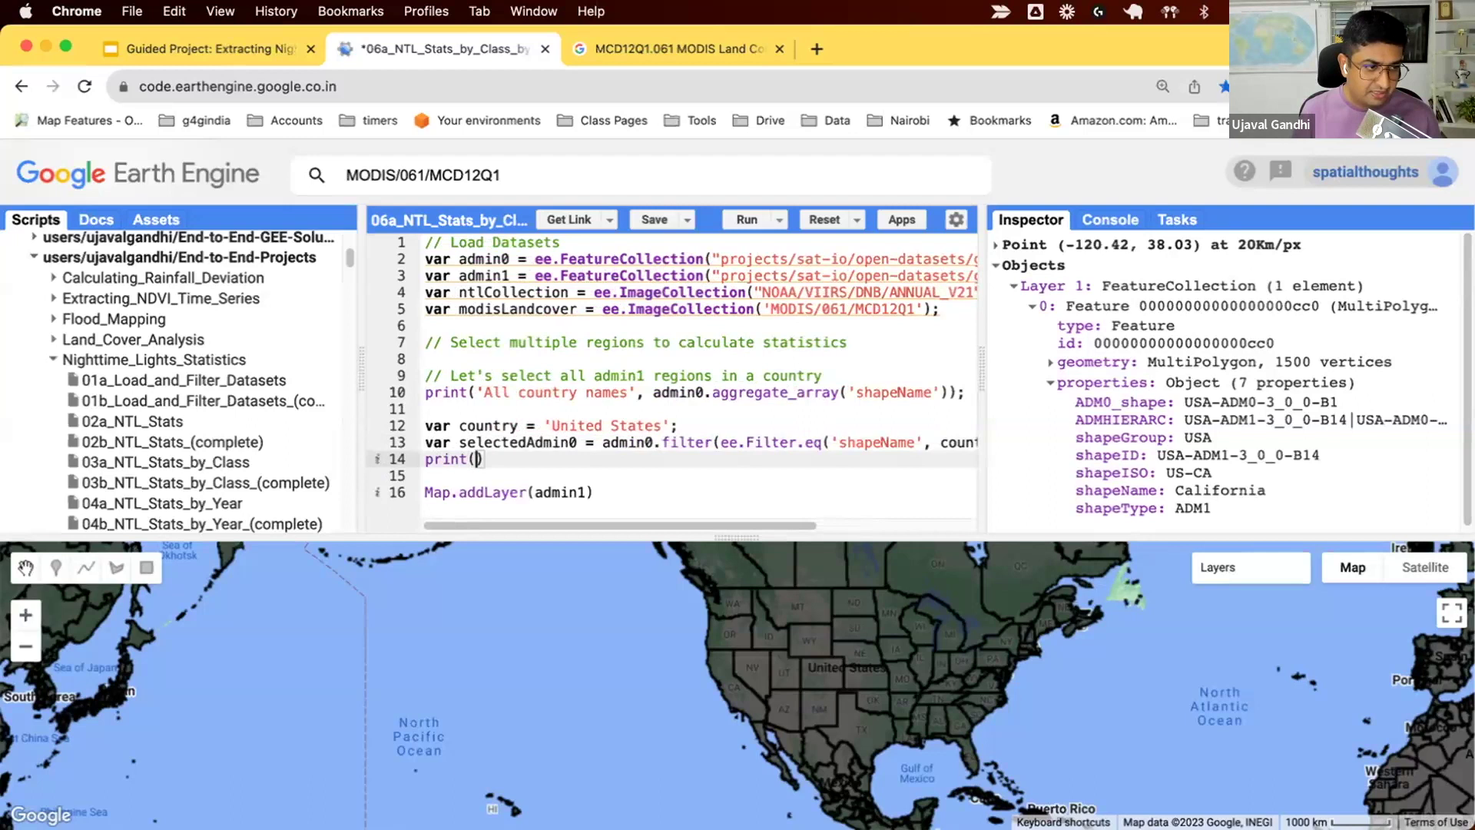
pyautogui.write('selectedAdmin')
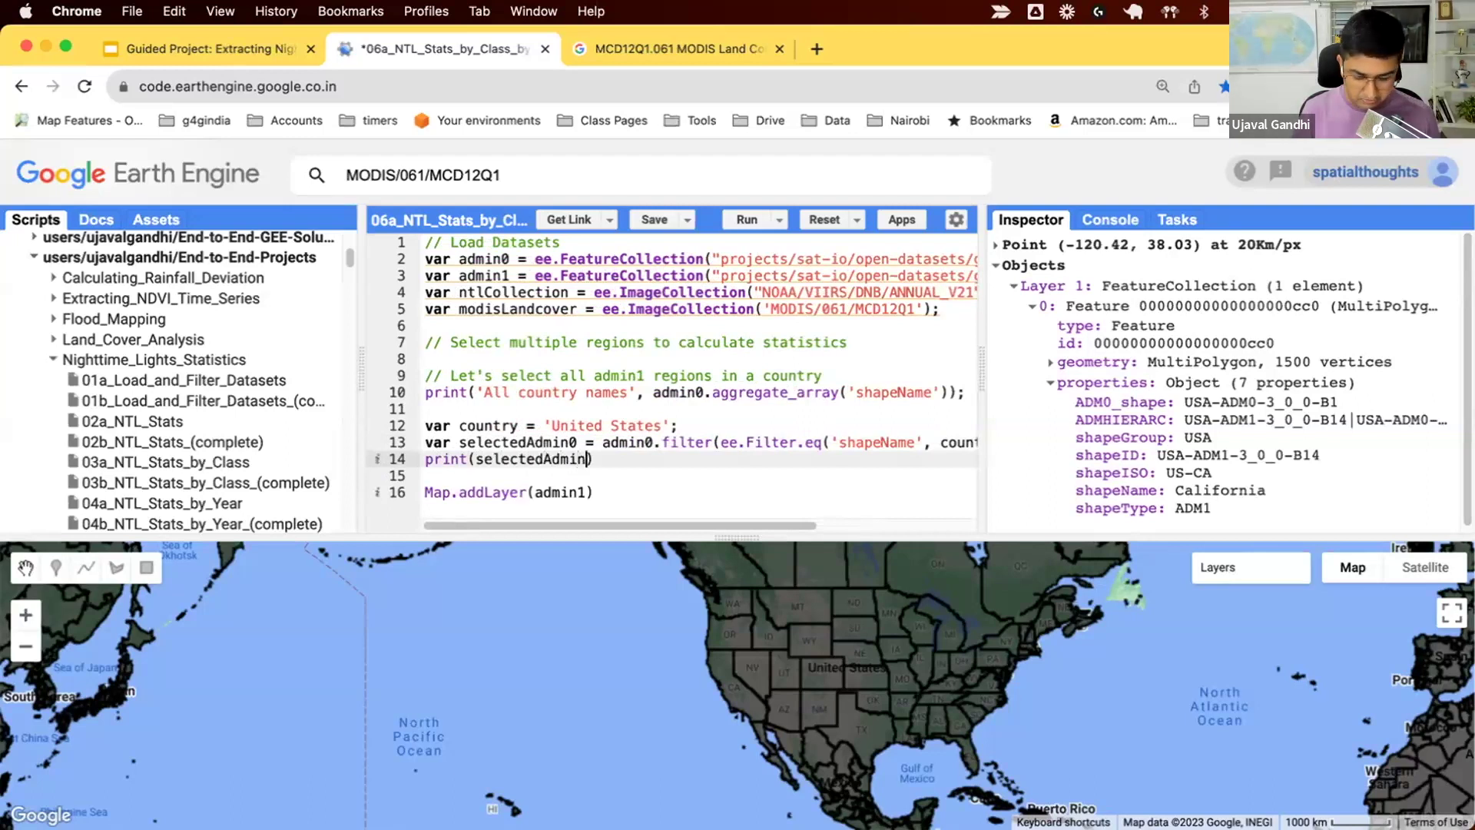
pyautogui.write('0')
# Run and expand the printed feature's properties in the Console
pyautogui.hotkey('ctrl', 'Return')
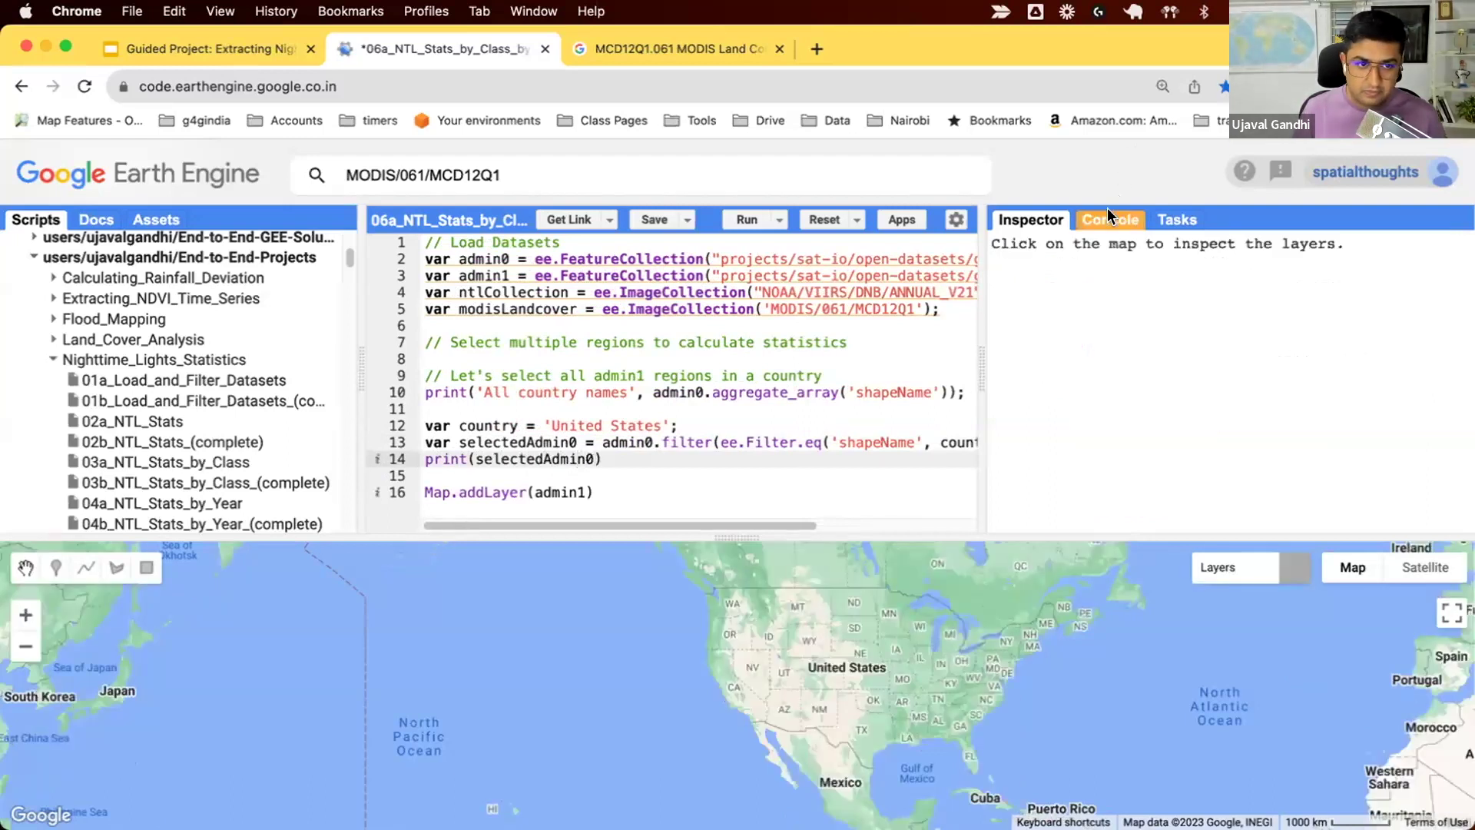
pyautogui.click(1110, 219)
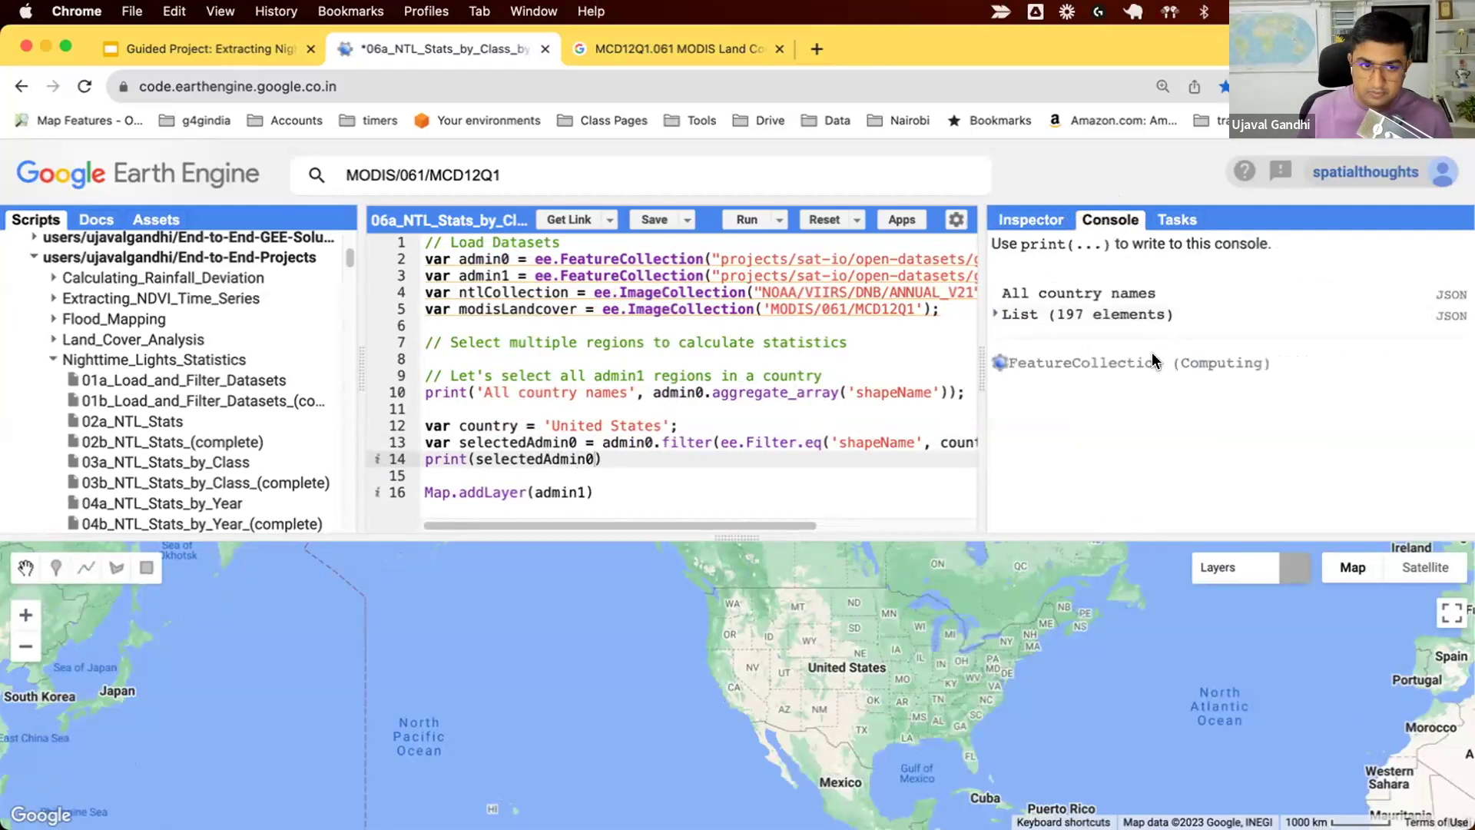
pyautogui.click(1150, 363)
pyautogui.click(1061, 454)
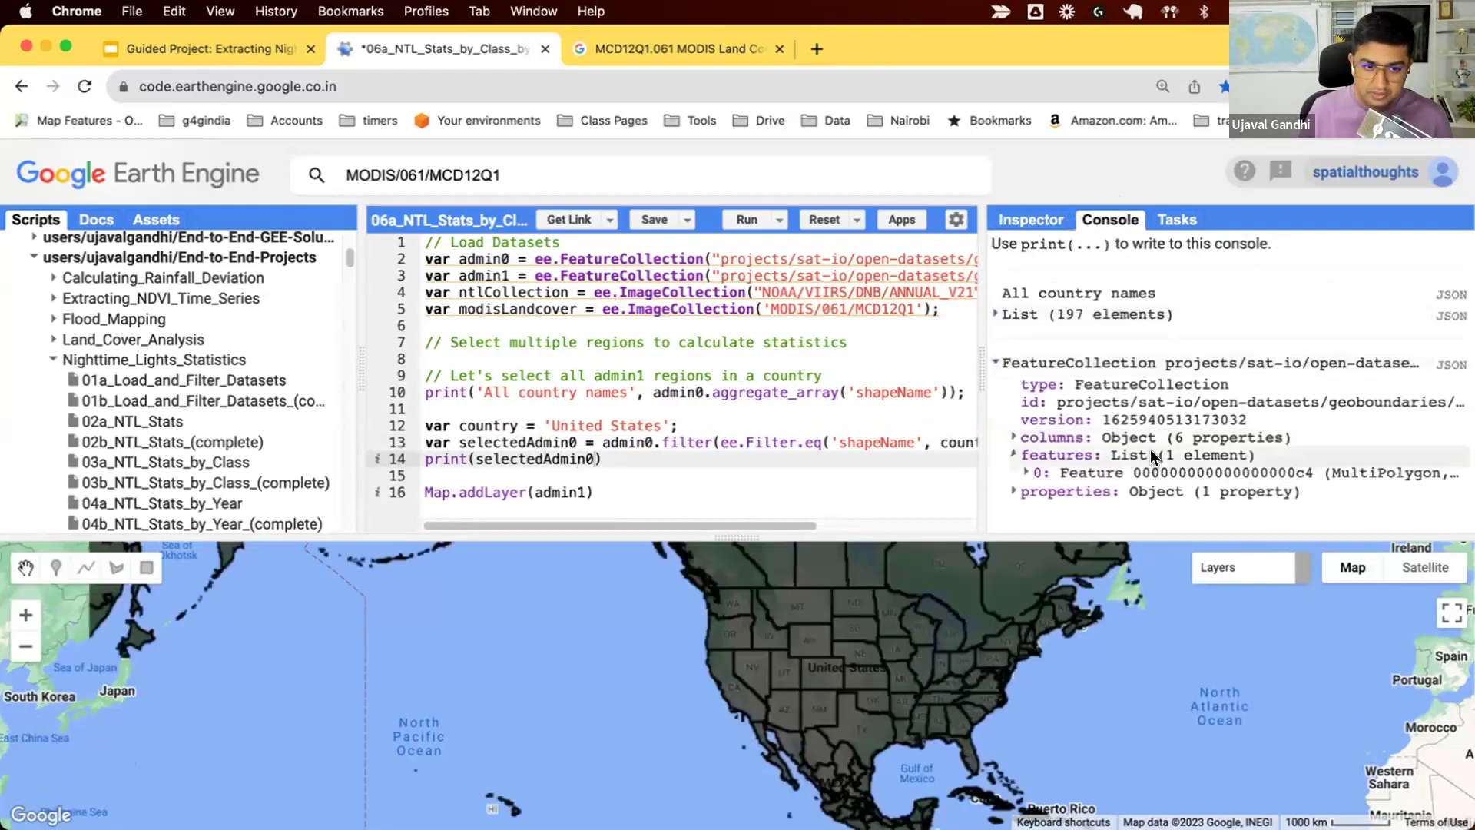
pyautogui.click(1078, 406)
pyautogui.click(1170, 469)
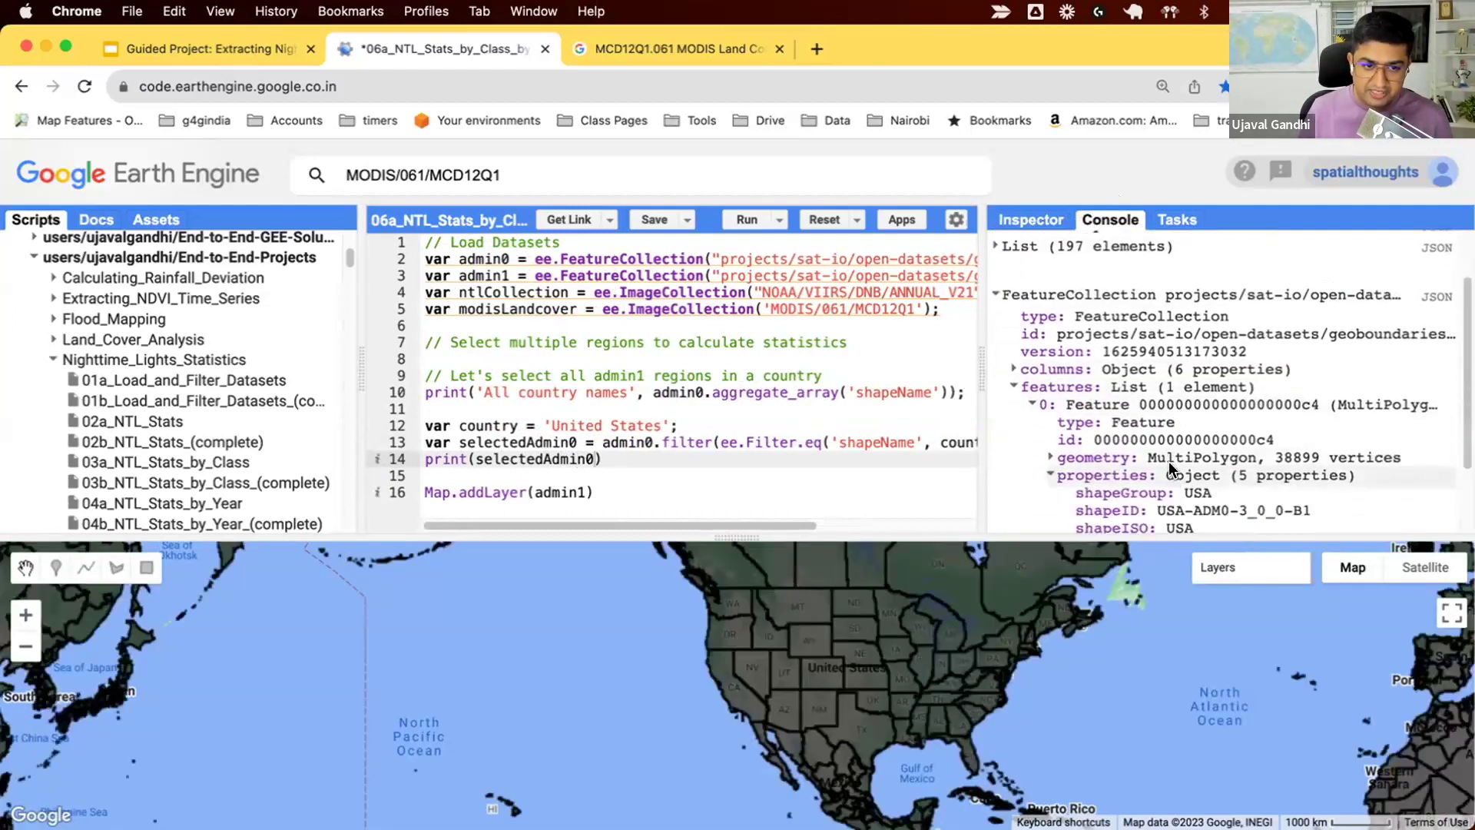
pyautogui.scroll(-2, 1170, 463)
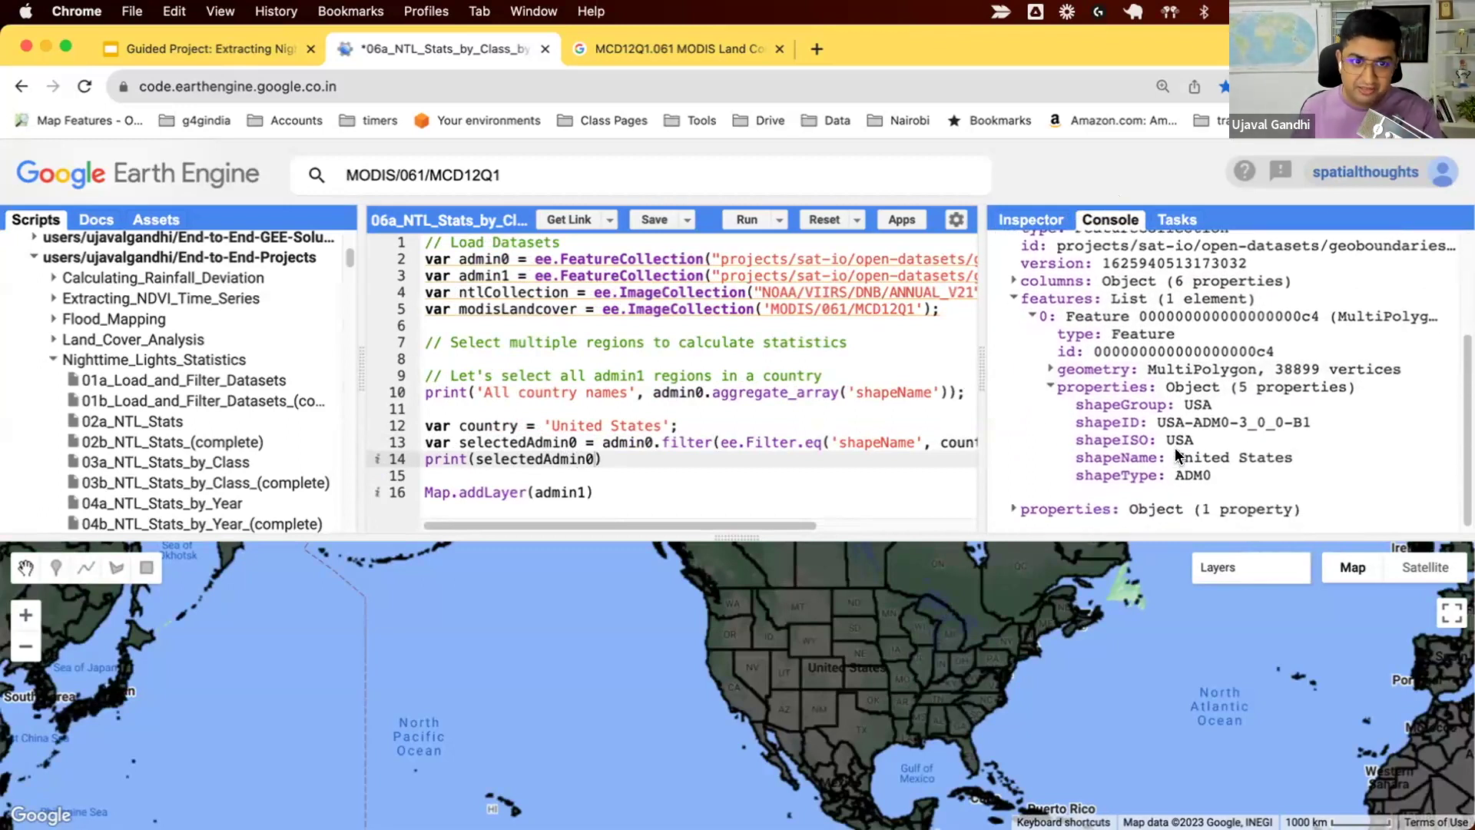
# Store selectedAdmin0.first().get('shapeID') as shapeID, print it and confirm USA-ADM0-3_0_0-B1
pyautogui.click(777, 491)
pyautogui.write('var ')
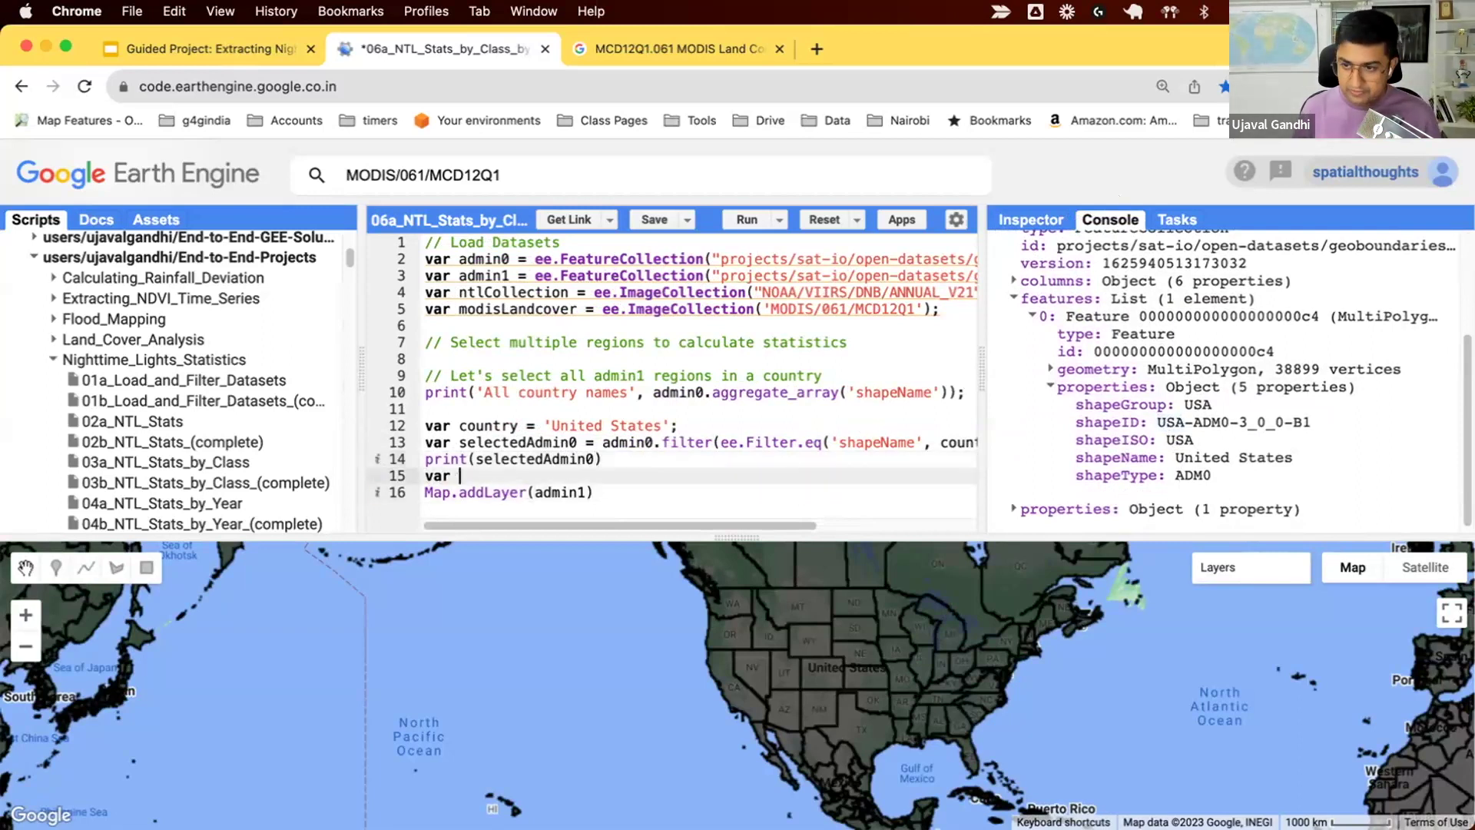
pyautogui.write('shapeID = ')
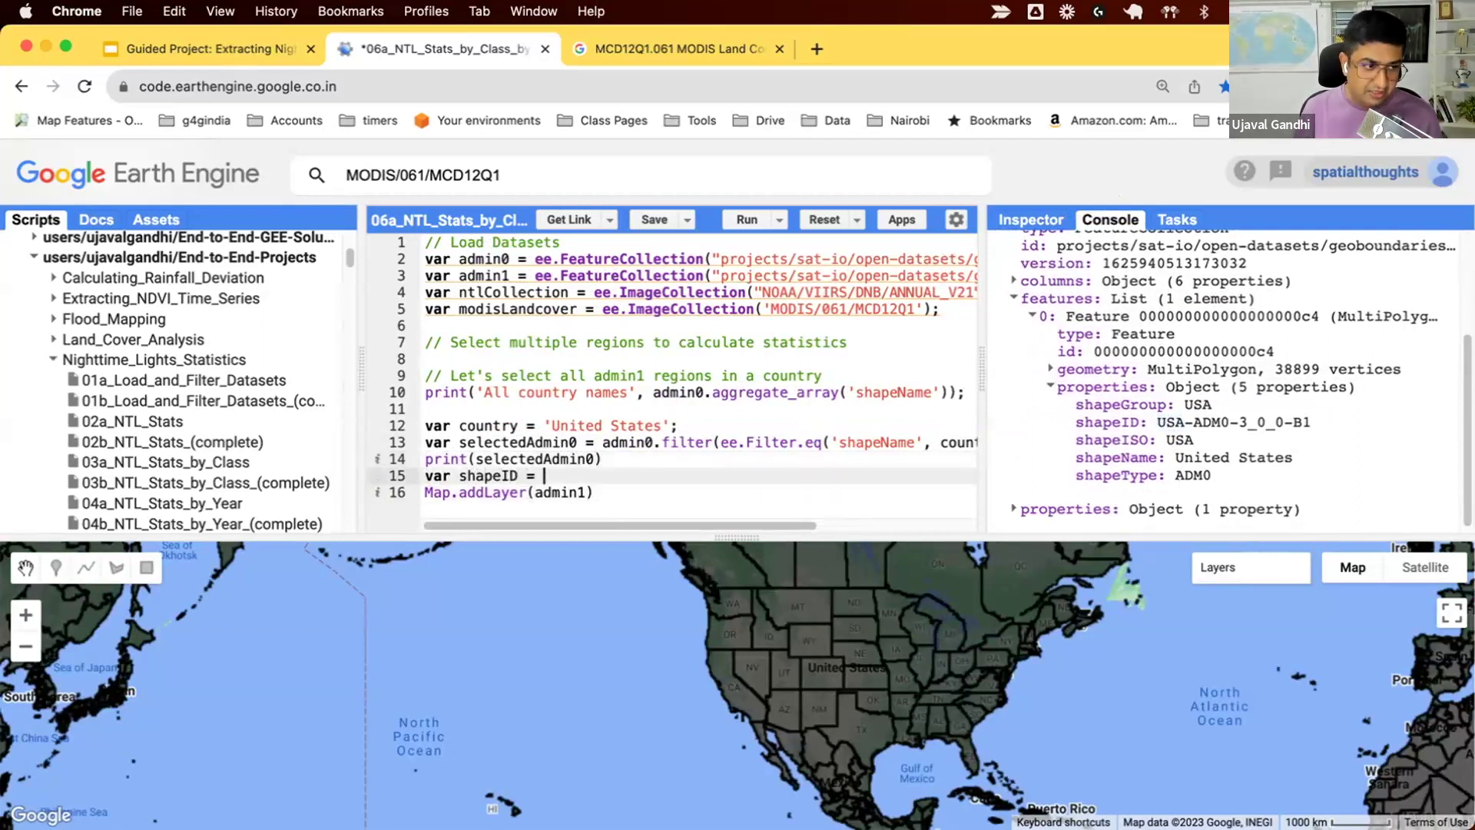
pyautogui.write('sel')
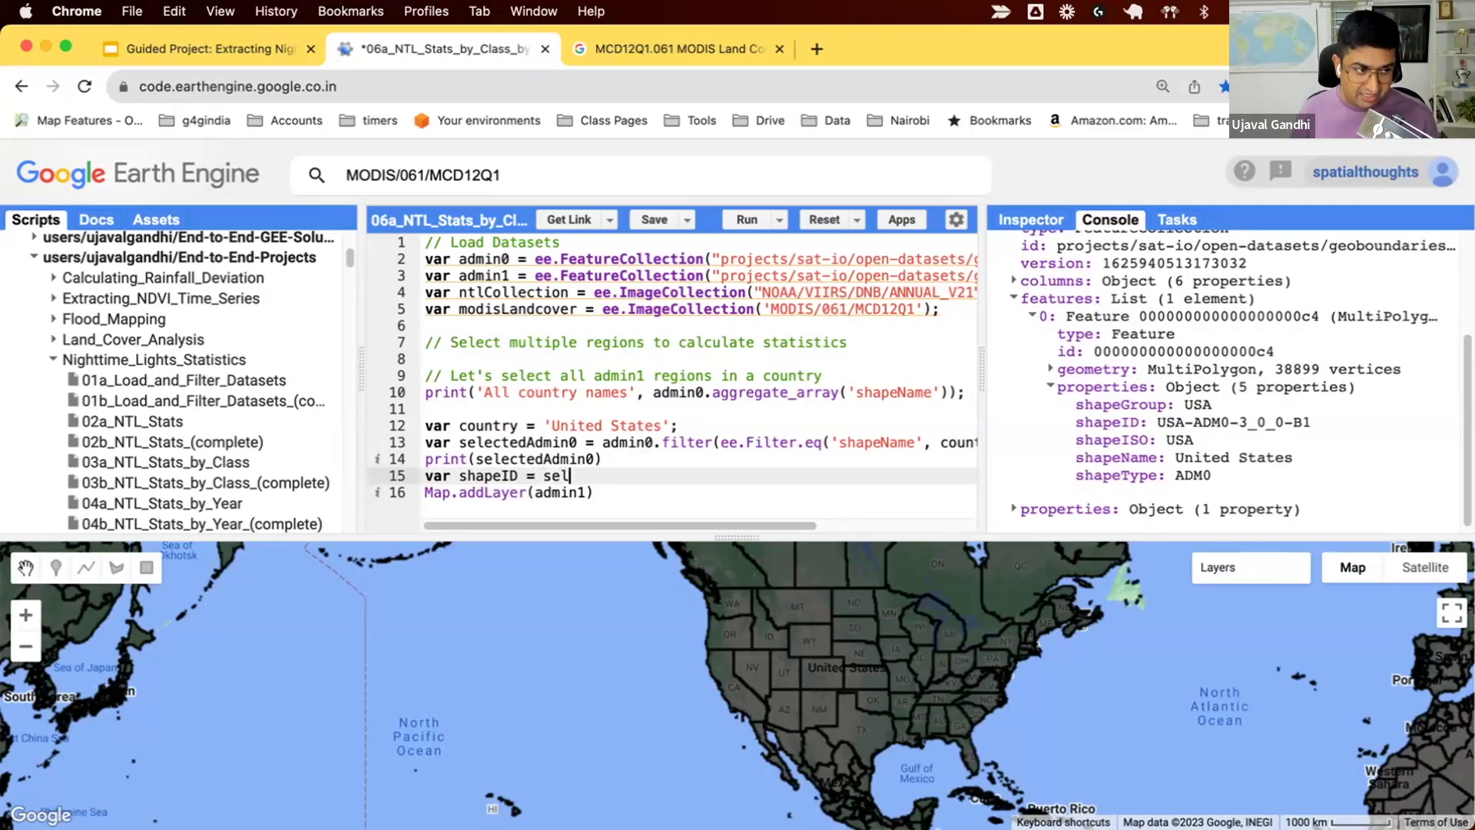
pyautogui.write('ectedAadm')
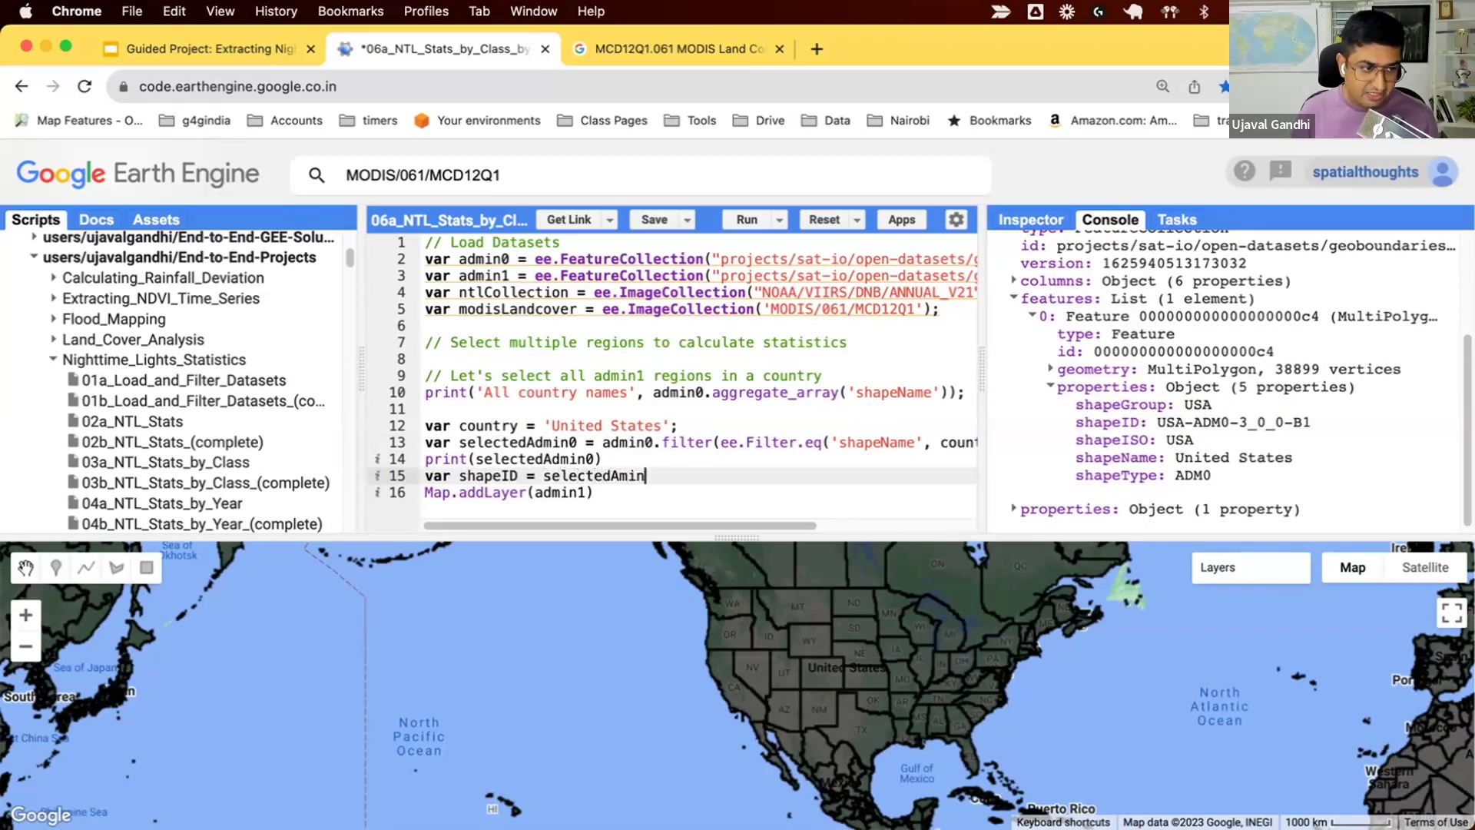
pyautogui.press('BackSpace')
pyautogui.press('BackSpace')
pyautogui.press('BackSpace')
pyautogui.press('BackSpace')
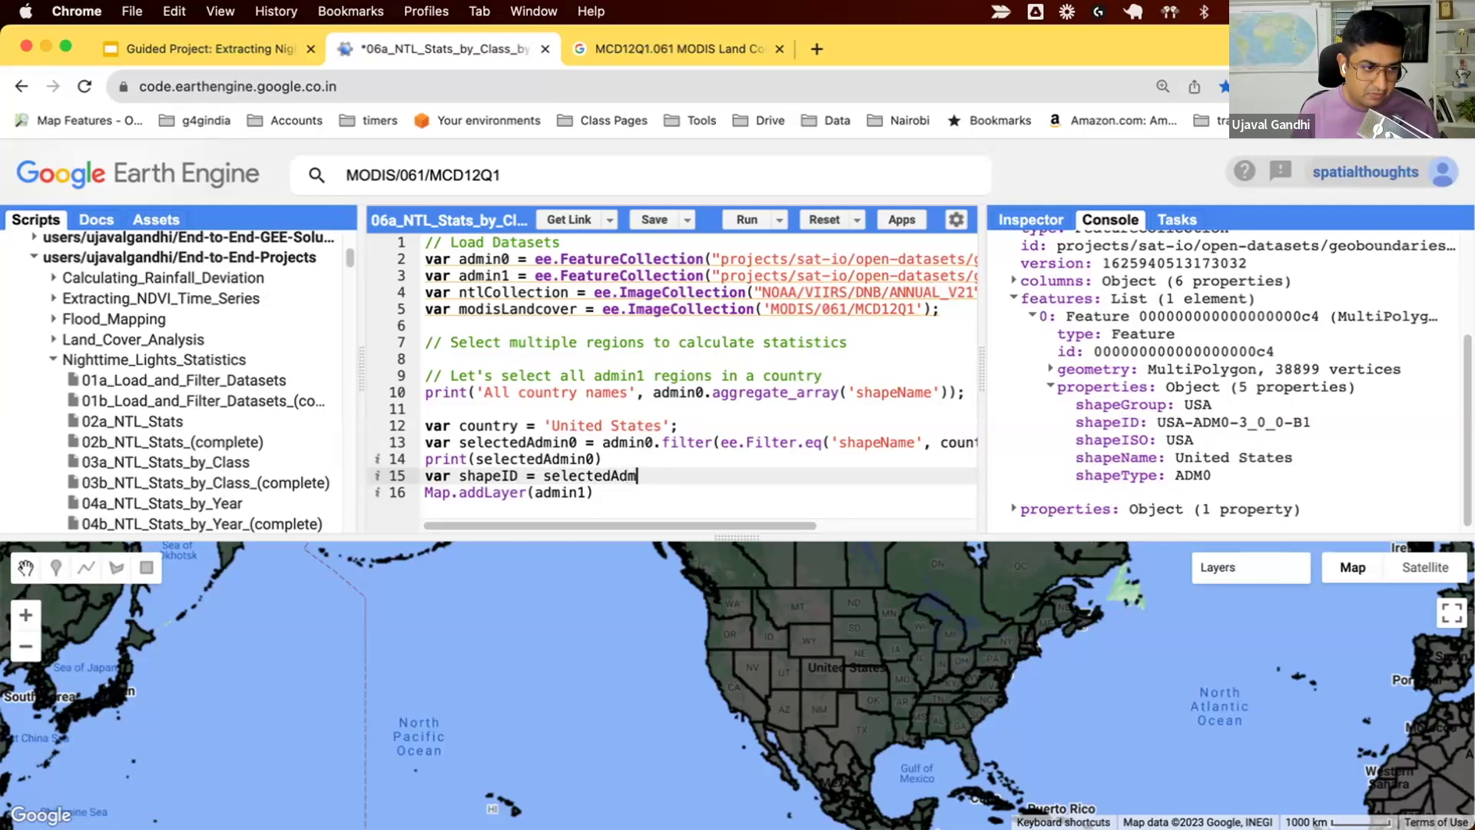
pyautogui.write('dmin0.first()')
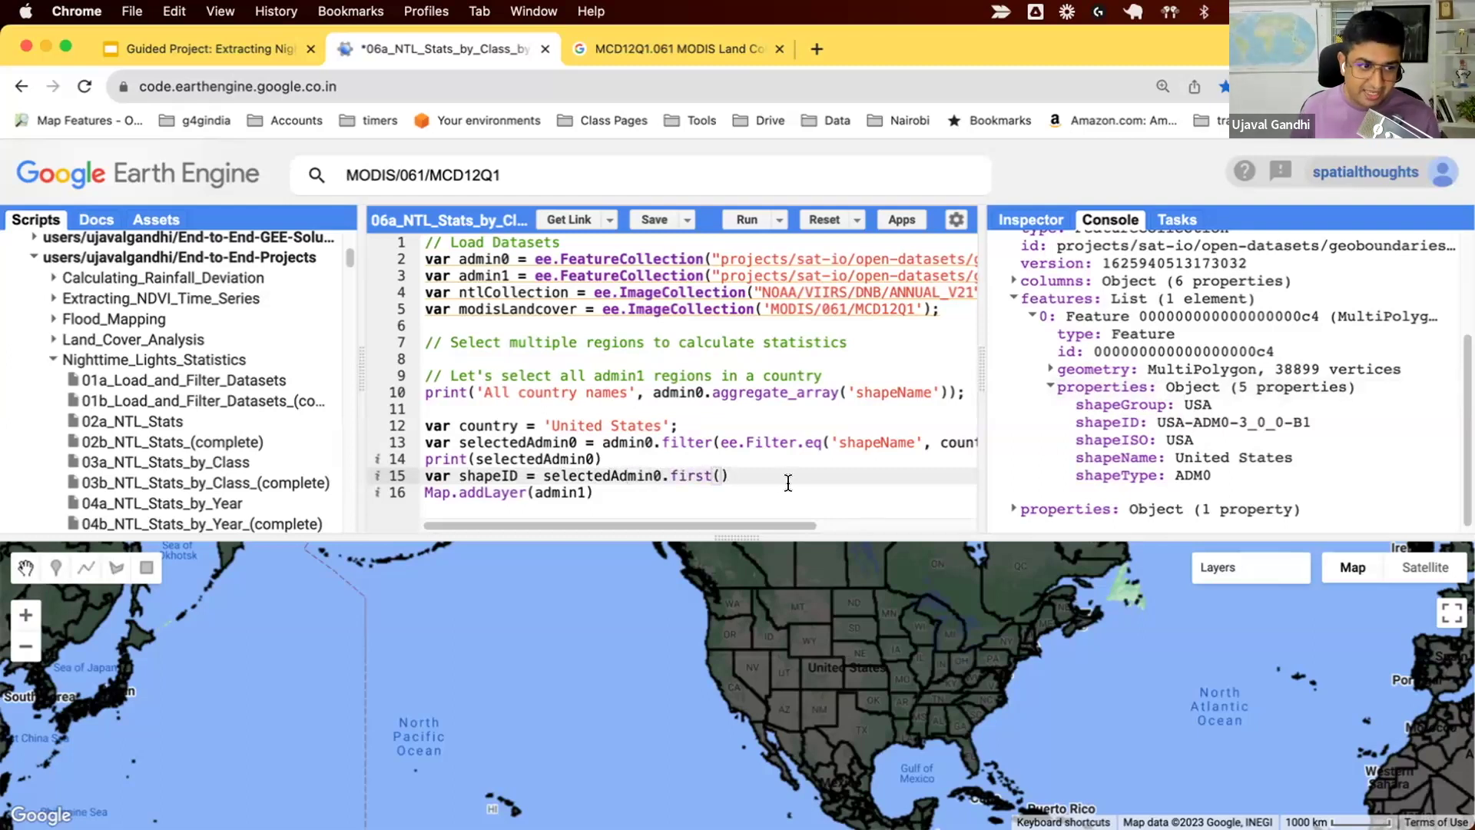
pyautogui.write('.get()')
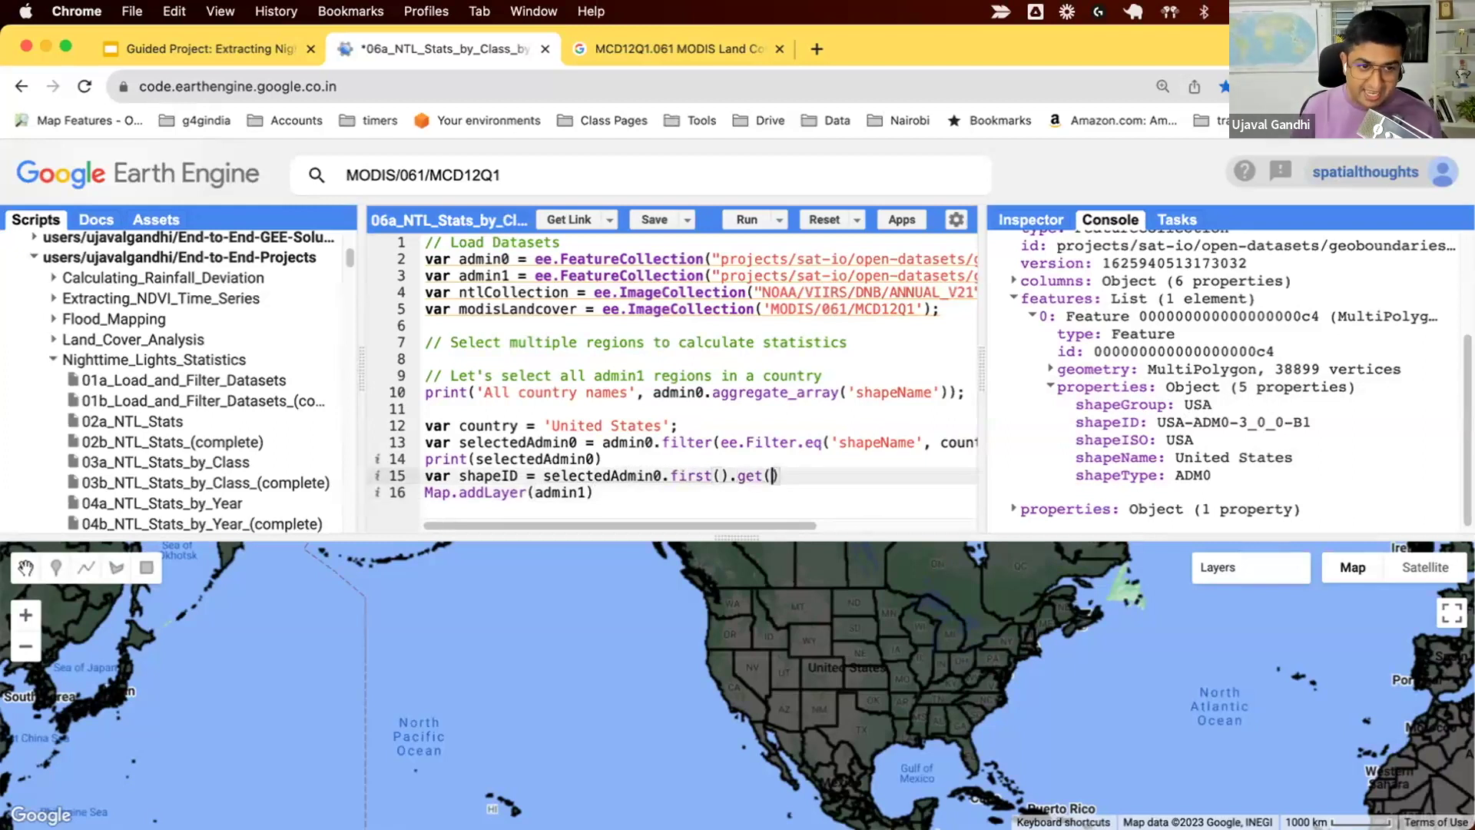
pyautogui.write("'")
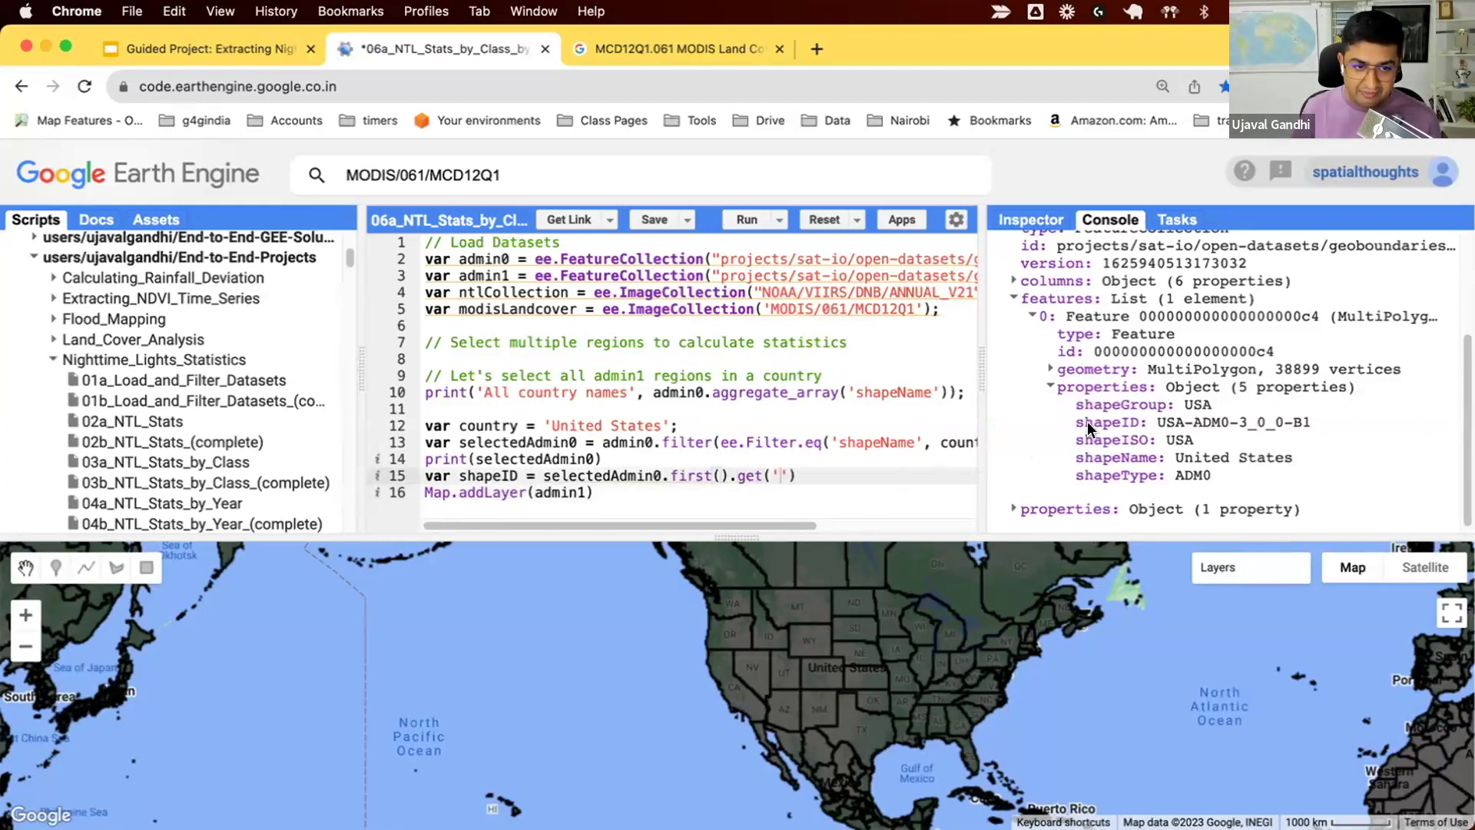
pyautogui.doubleClick(1107, 422)
pyautogui.press('super+c')
pyautogui.click(775, 475)
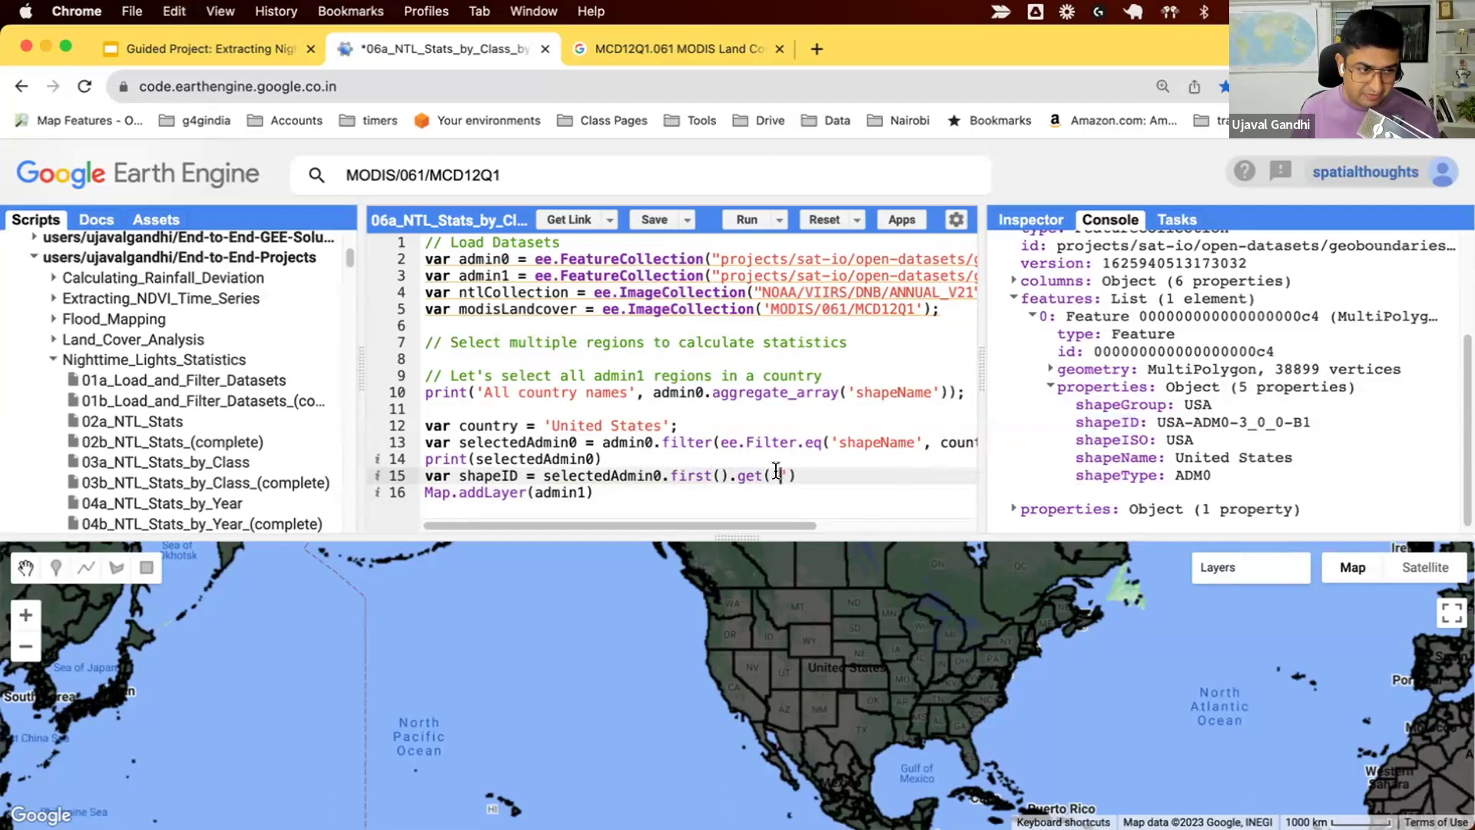
pyautogui.press('super+v')
pyautogui.press('End')
pyautogui.write(';')
pyautogui.press('Return')
pyautogui.write('p')
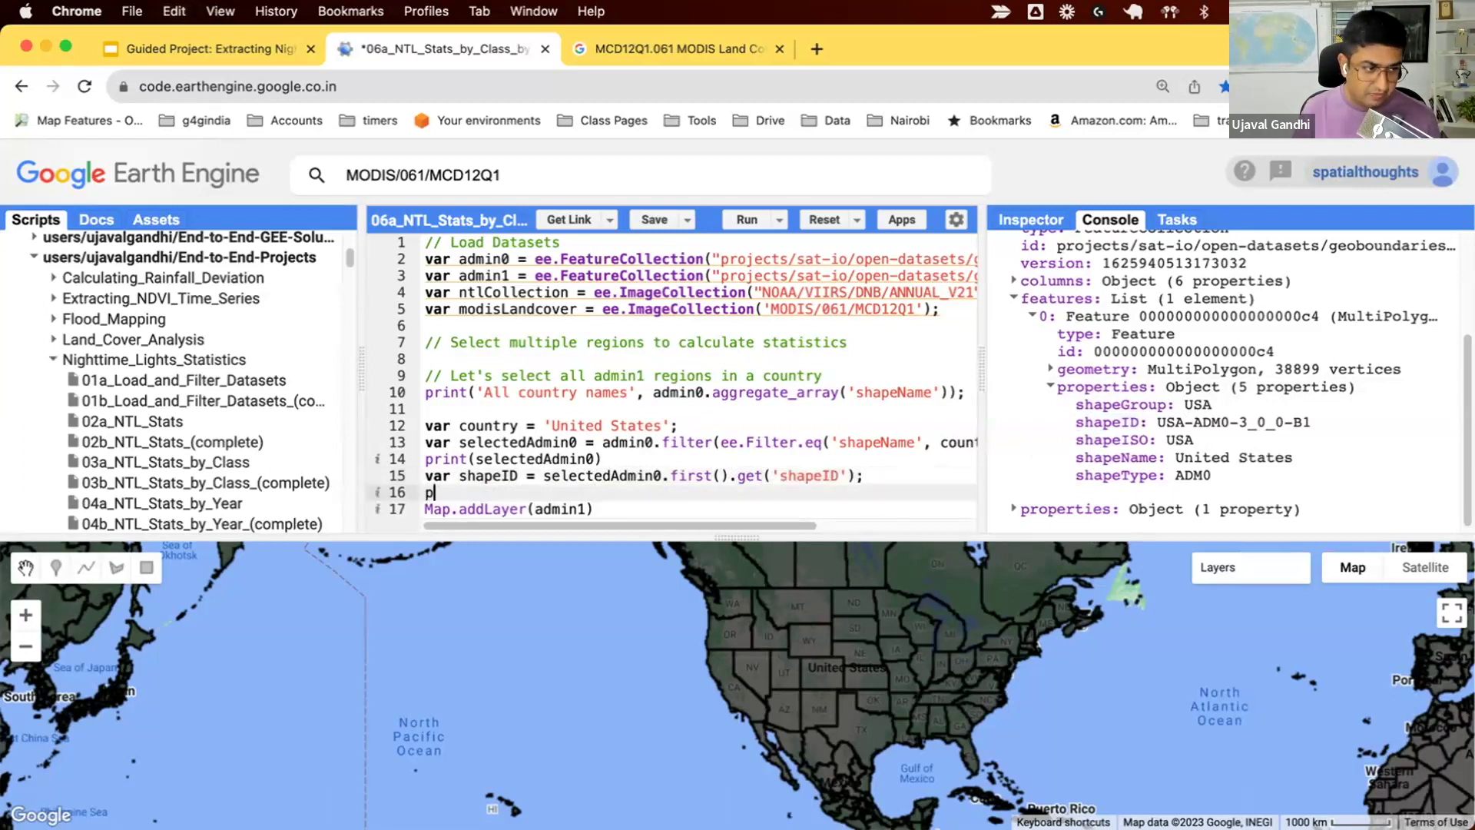
pyautogui.write('rint(s')
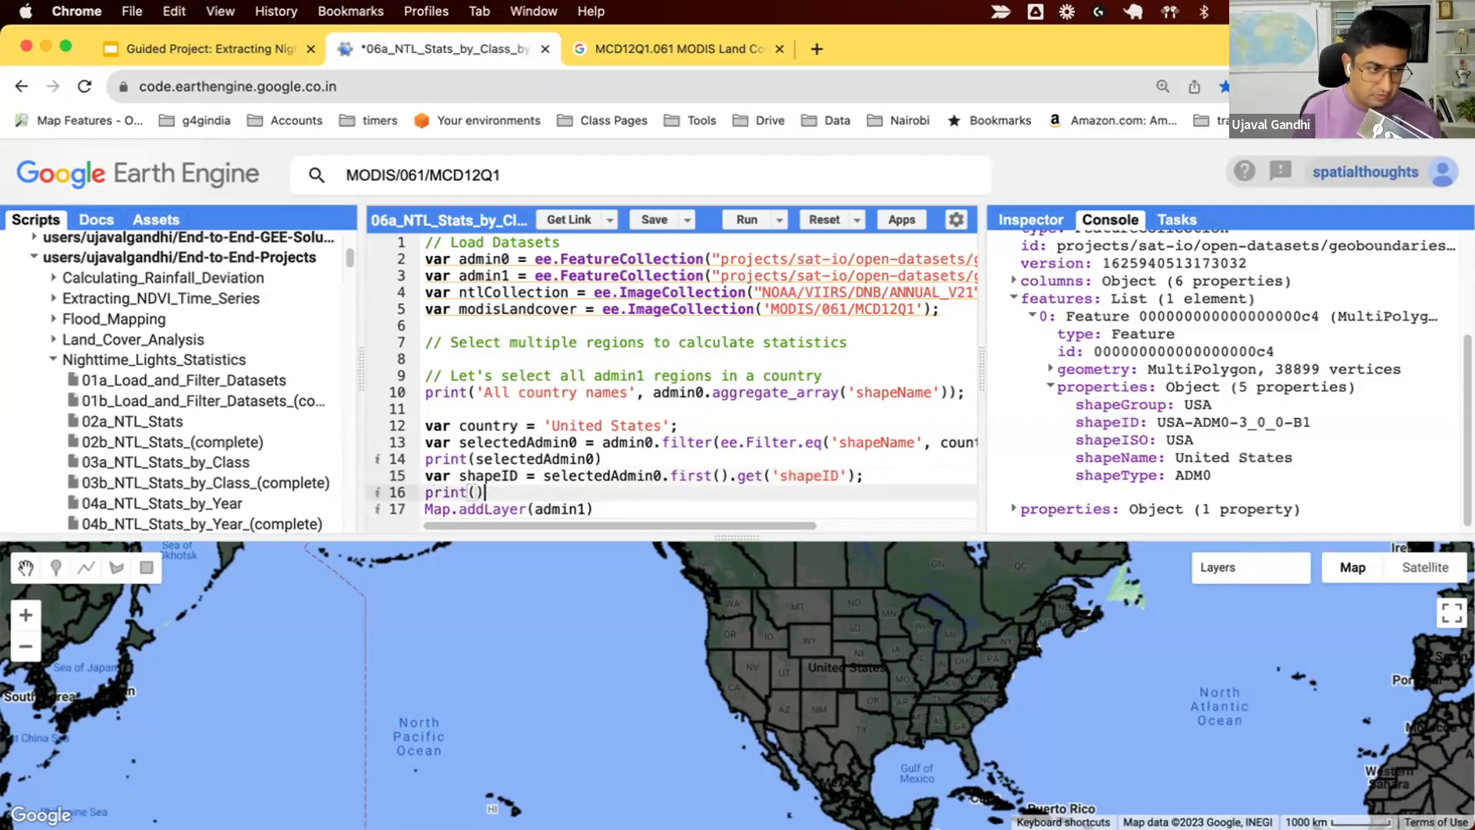
pyautogui.write('hapeID')
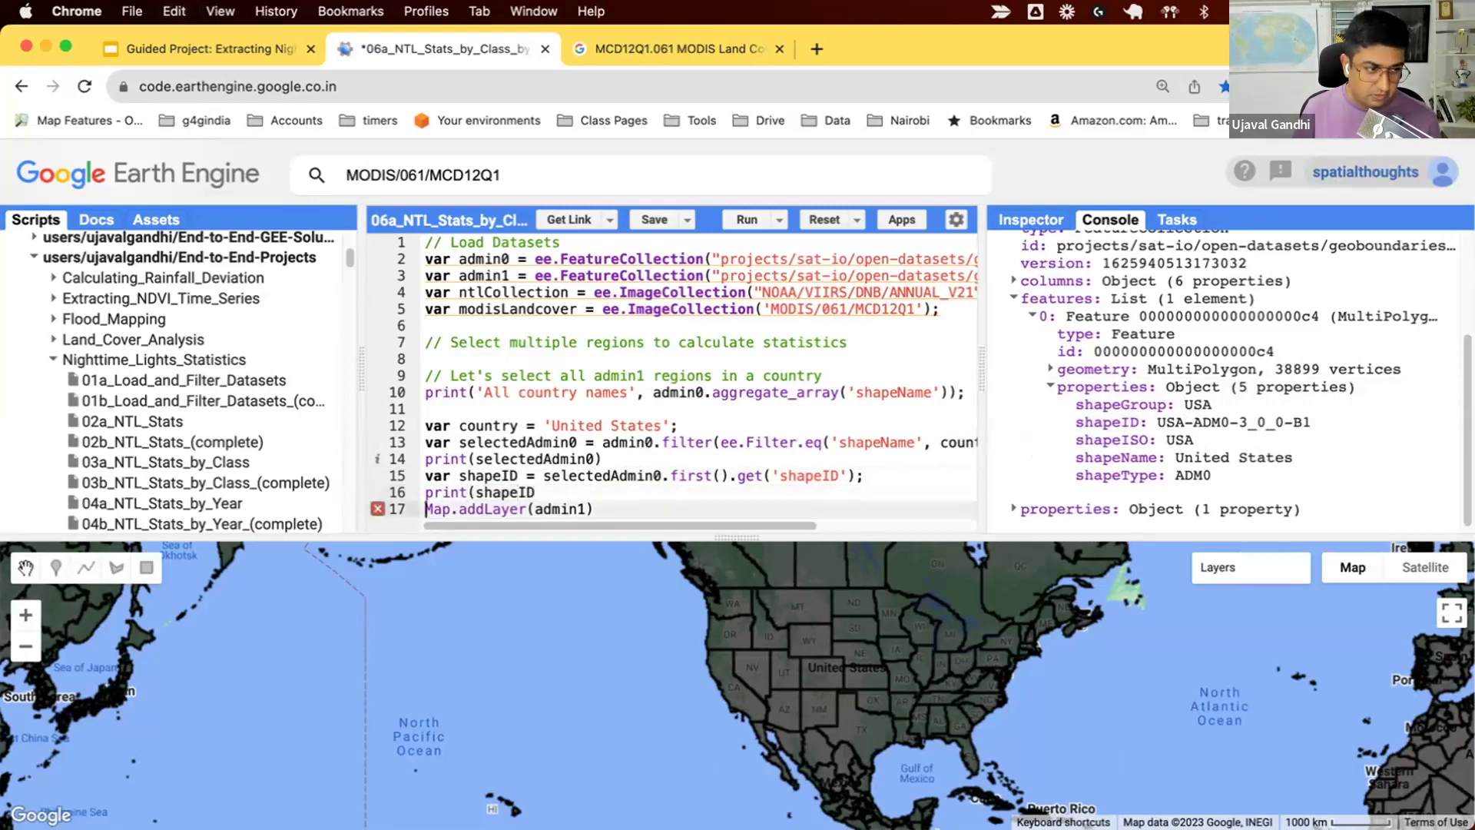
pyautogui.write(');')
pyautogui.hotkey('ctrl', 'Return')
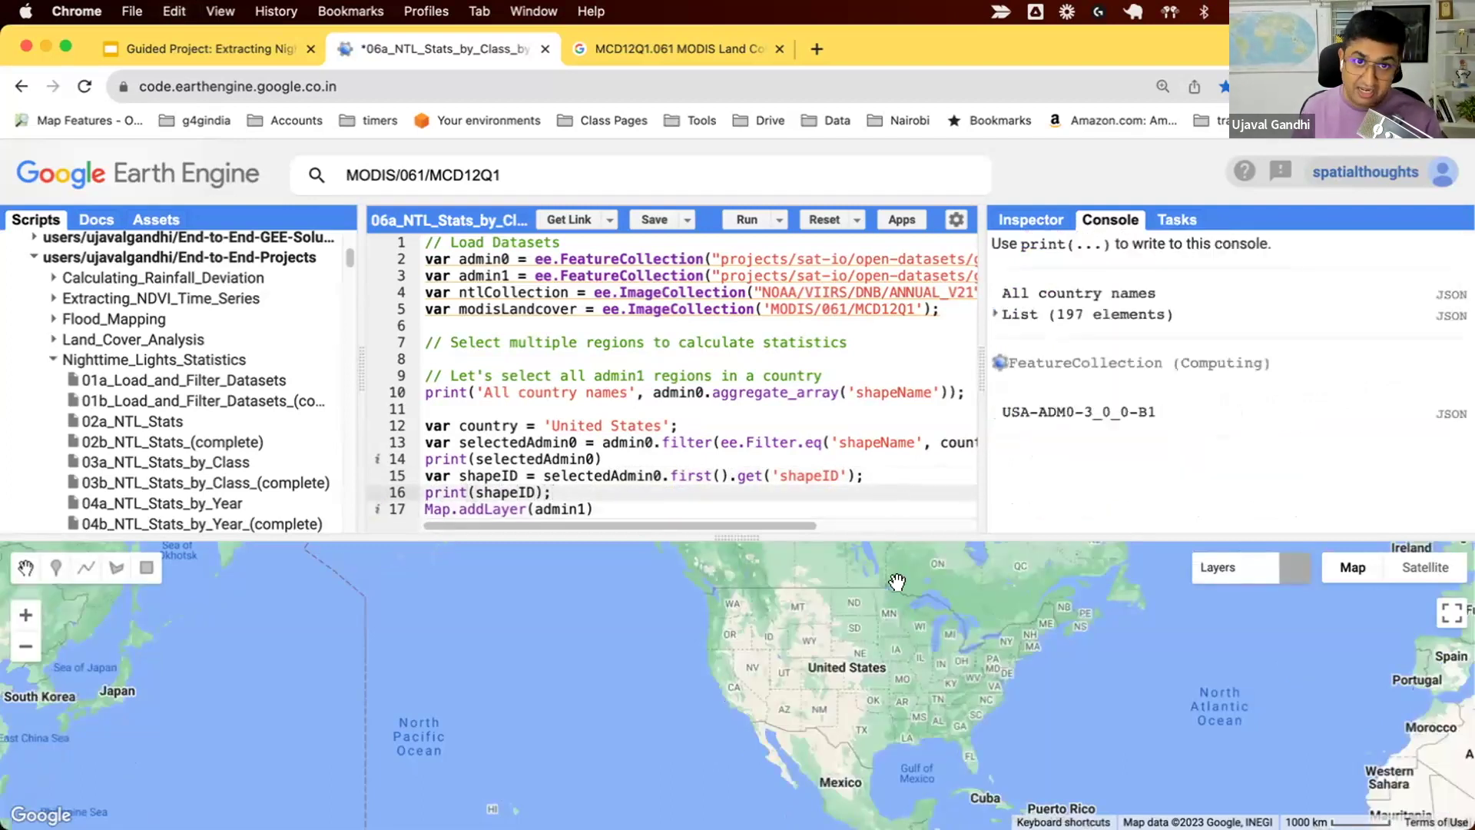
pyautogui.moveTo(1086, 411); pyautogui.dragTo(1131, 411)
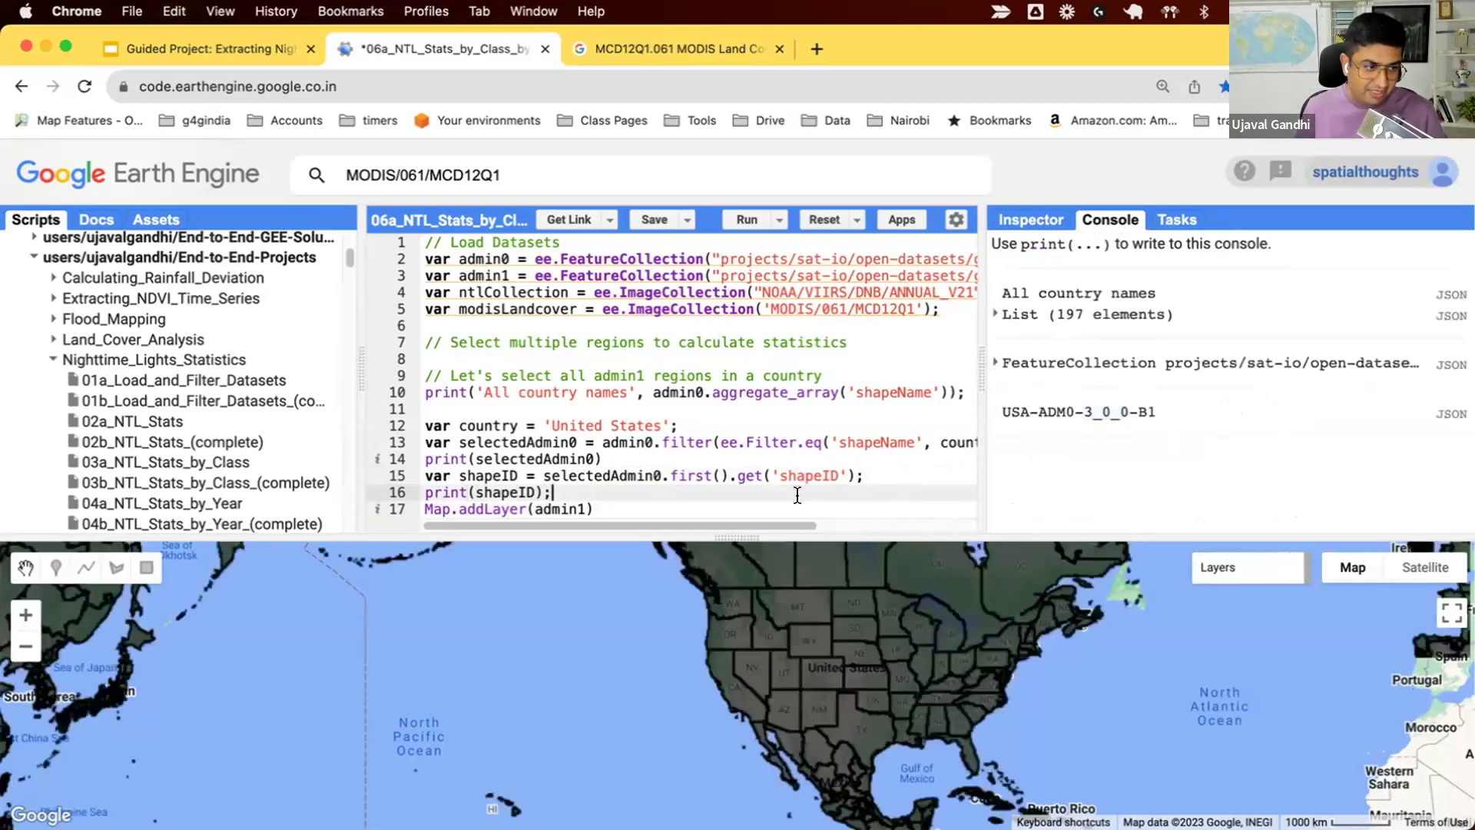
# Define admin1Filtered by filtering admin1 with ee.Filter.eq('ADM0_shape', shapeID)
pyautogui.click(425, 509)
pyautogui.press('Return')
pyautogui.press('Return')
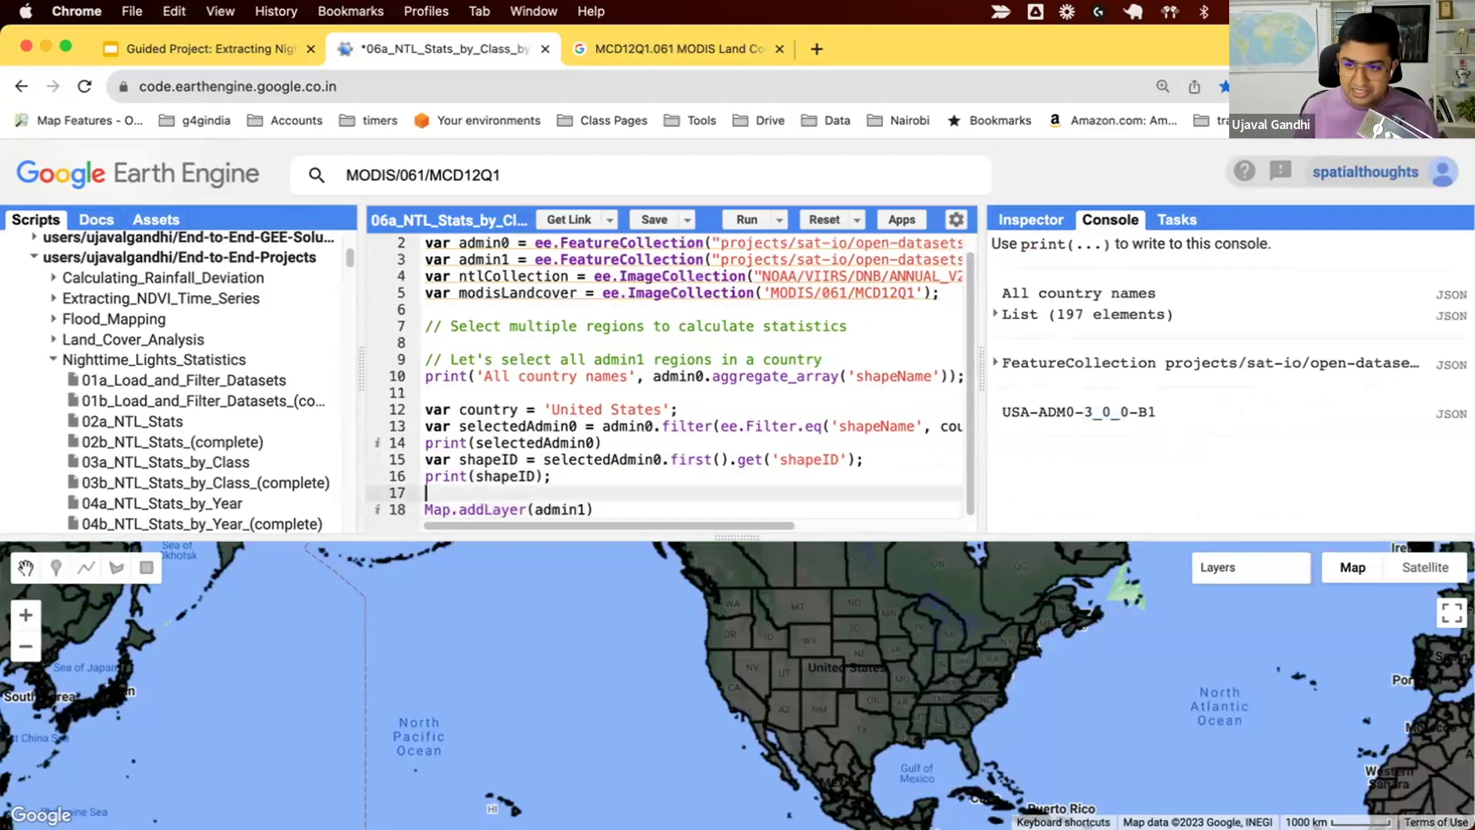
pyautogui.press('Up')
pyautogui.write('var admin1')
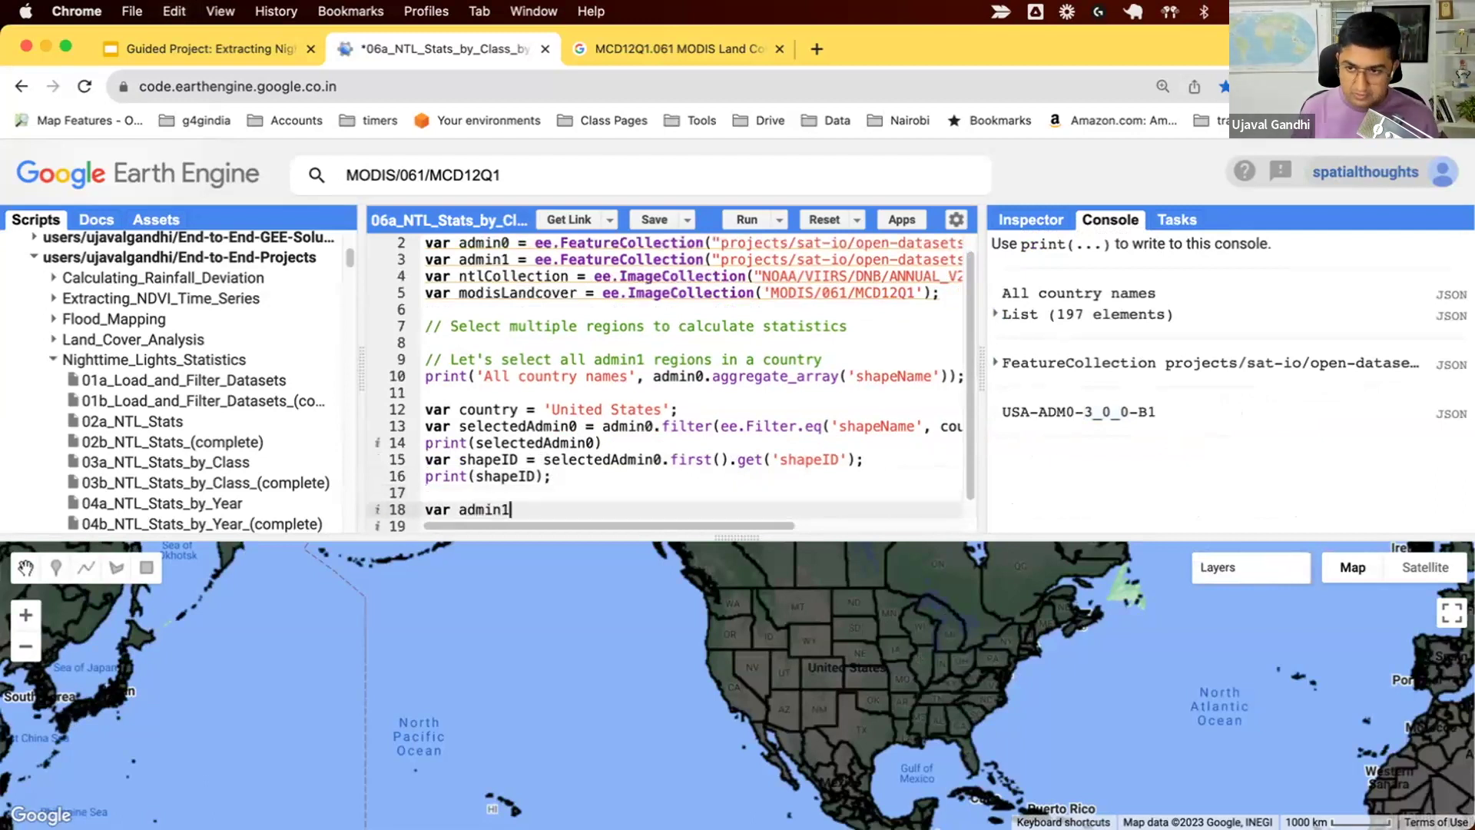
pyautogui.write('Filtered =')
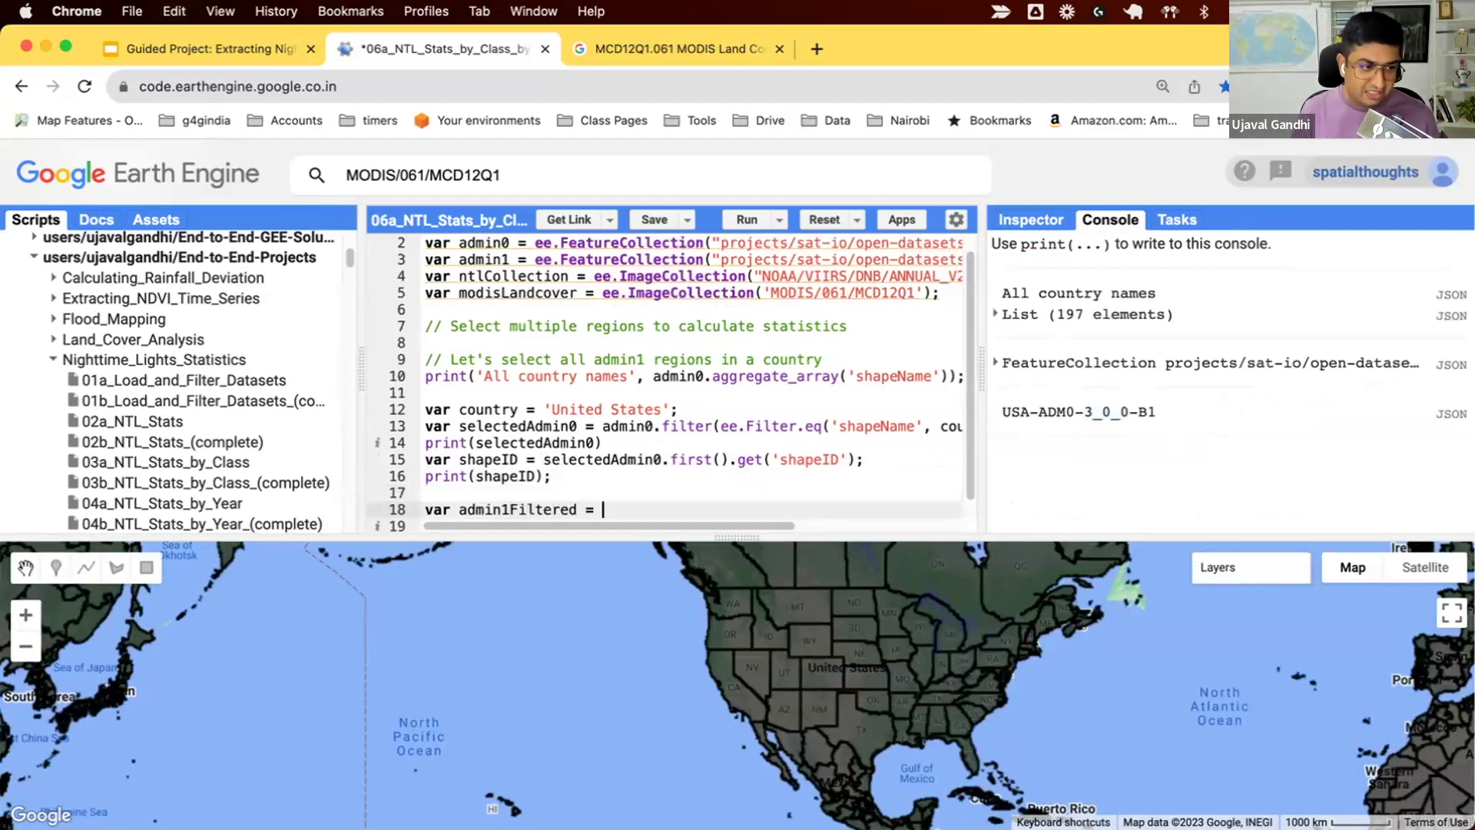
pyautogui.write(' admin1.')
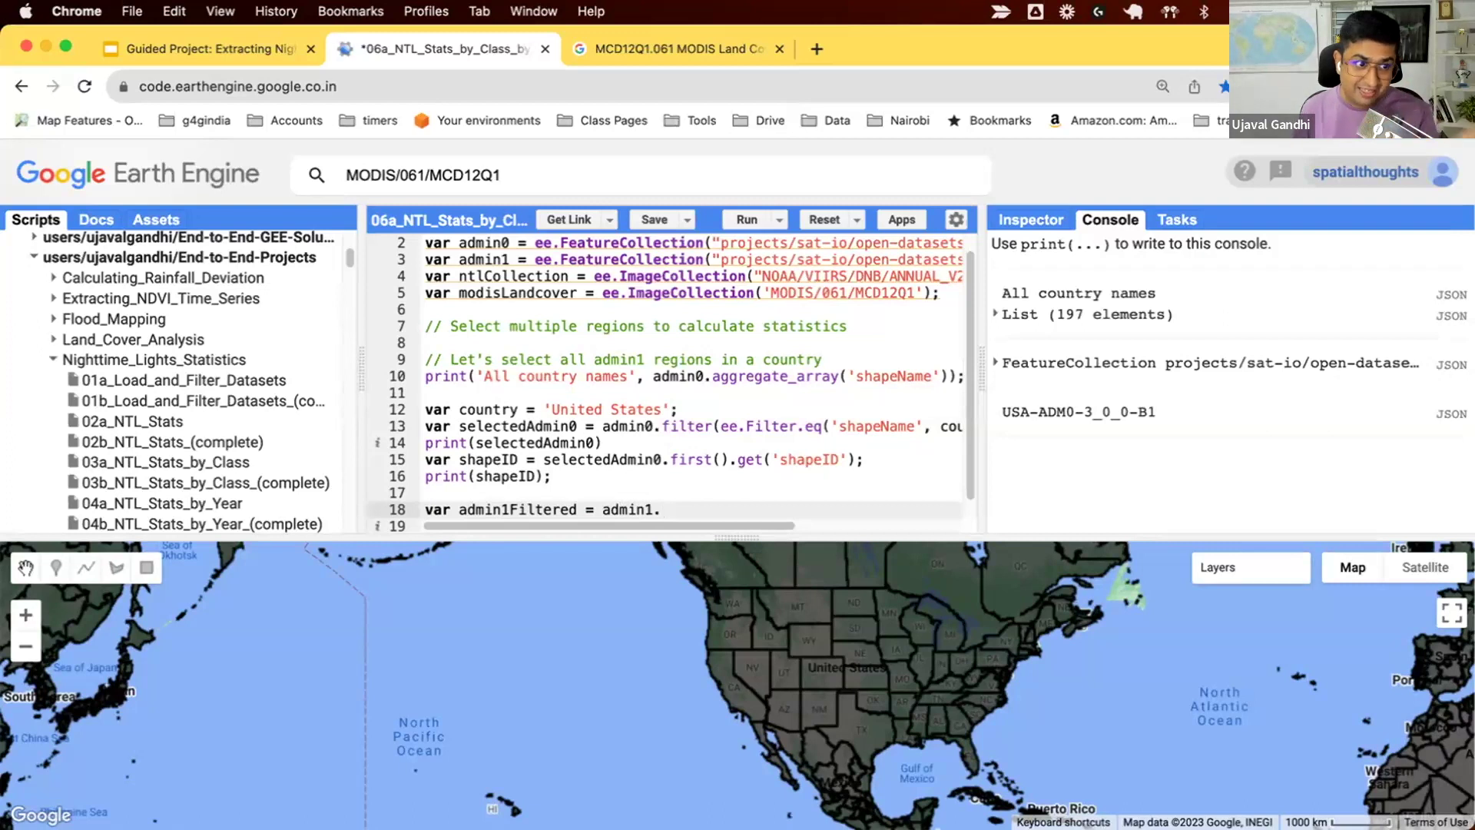
pyautogui.write('filt')
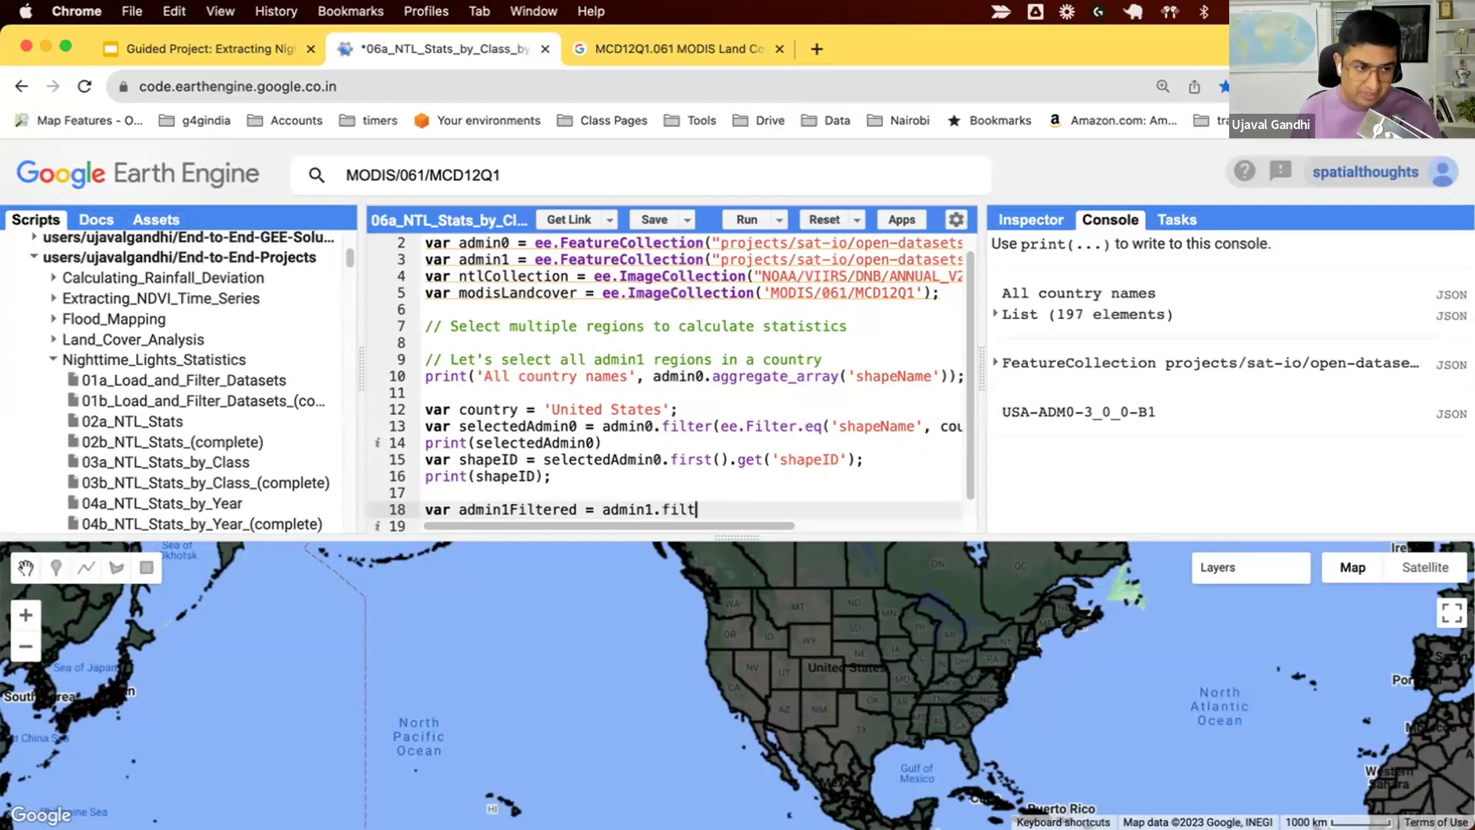
pyautogui.write('er(ee.Filter.')
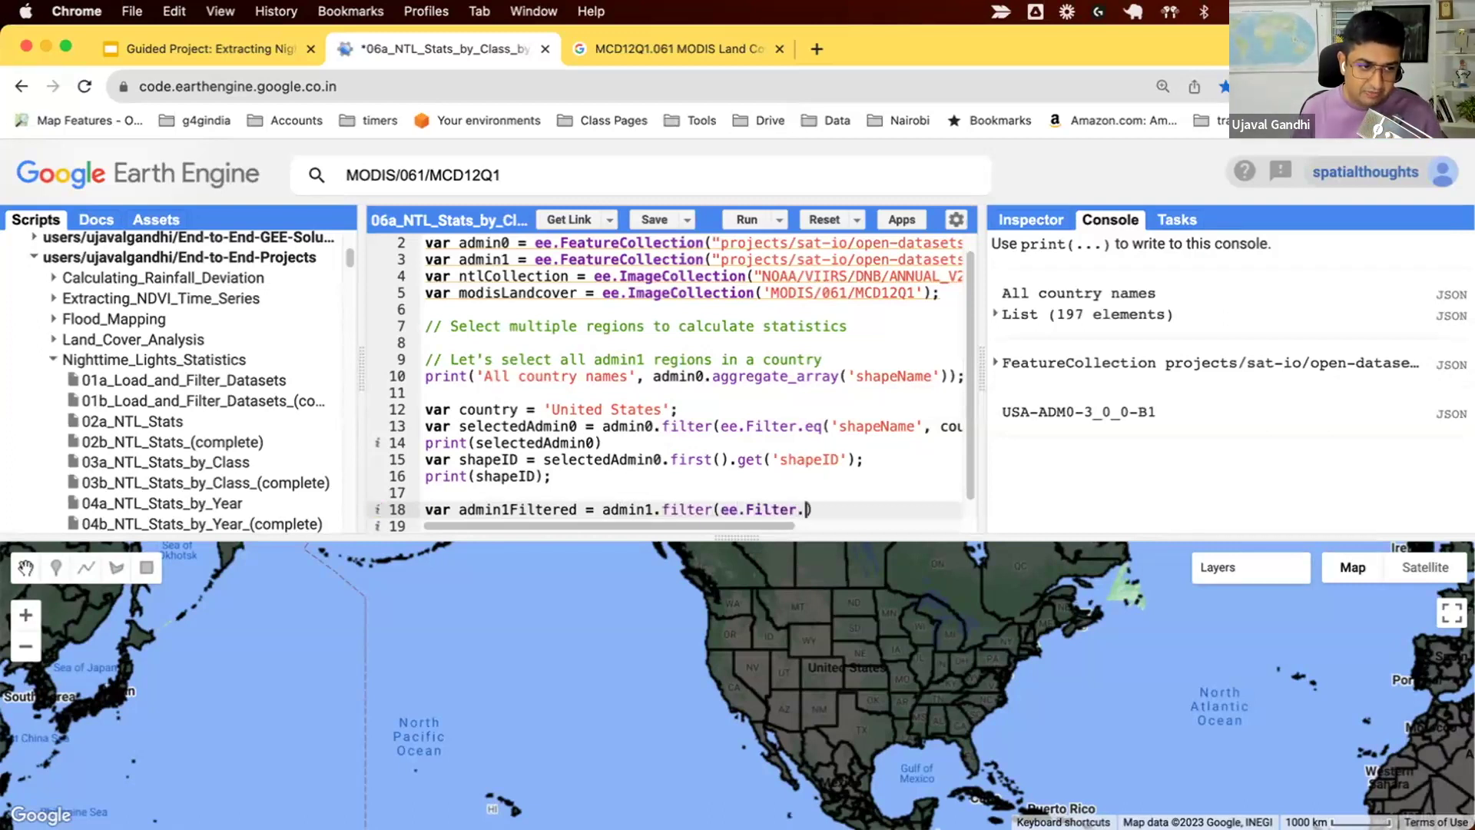
pyautogui.write("eq('")
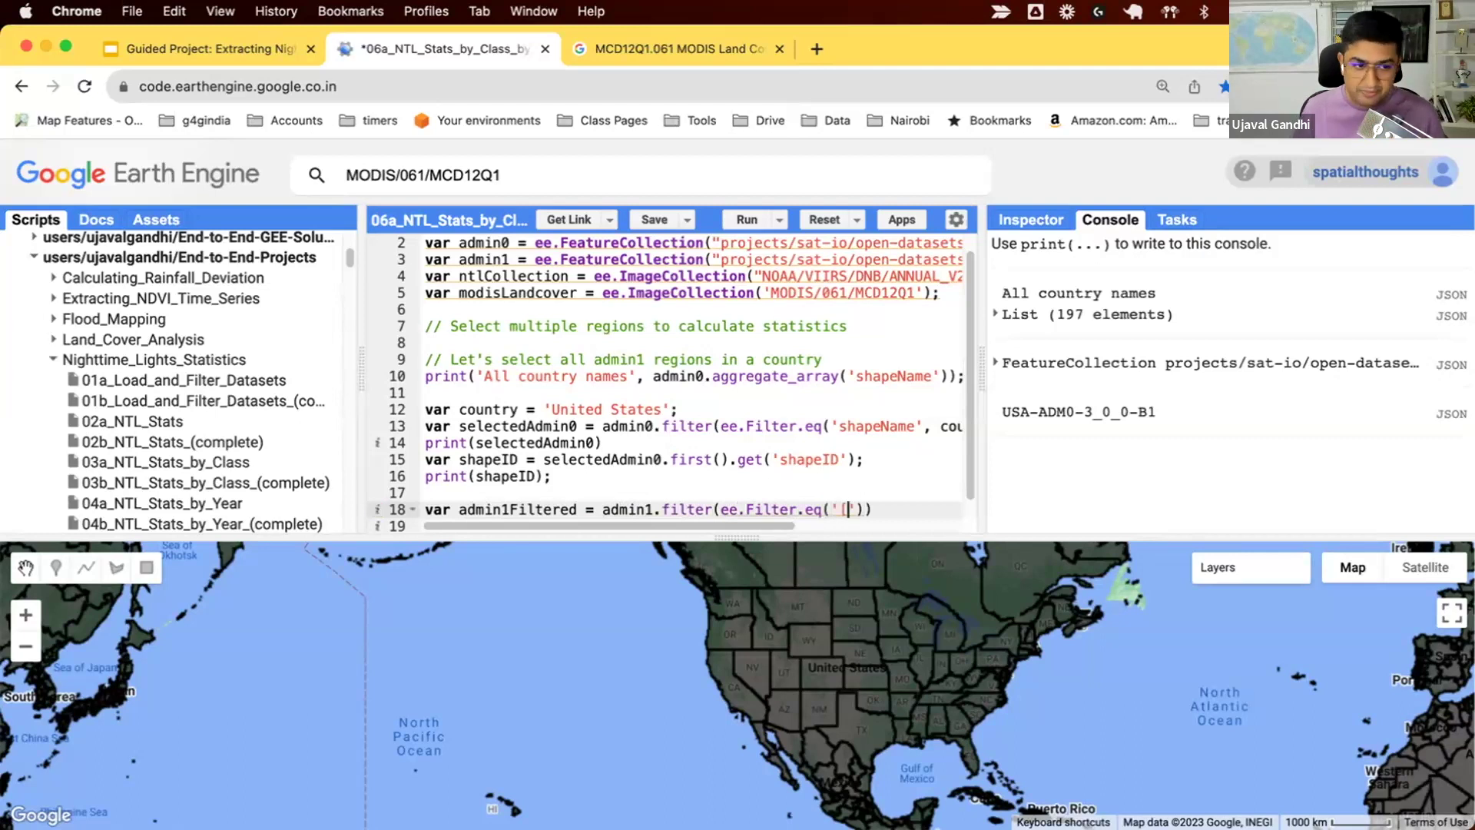
pyautogui.press('BackSpace')
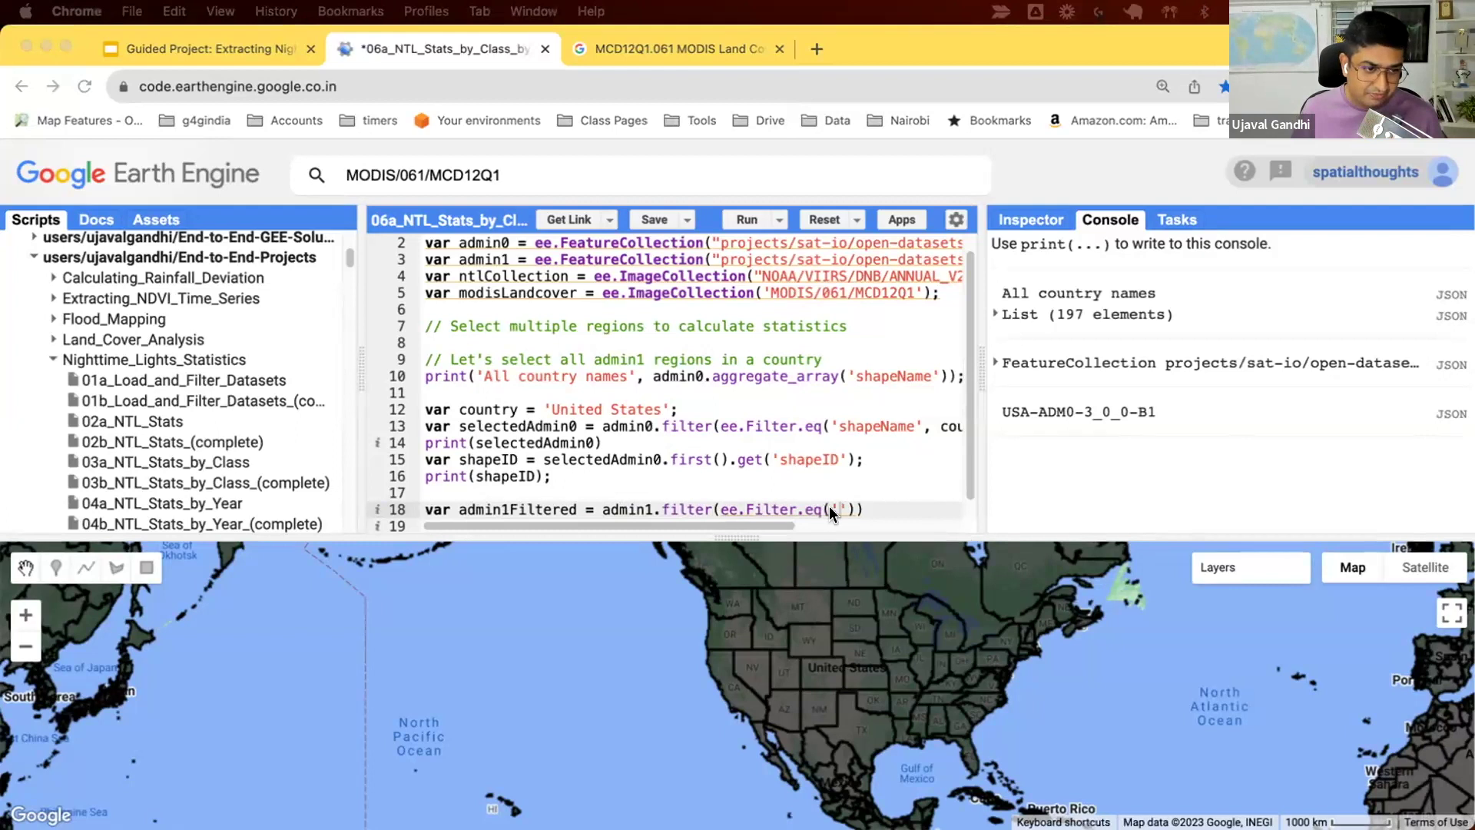
pyautogui.write('ADM0_shape')
pyautogui.write(',')
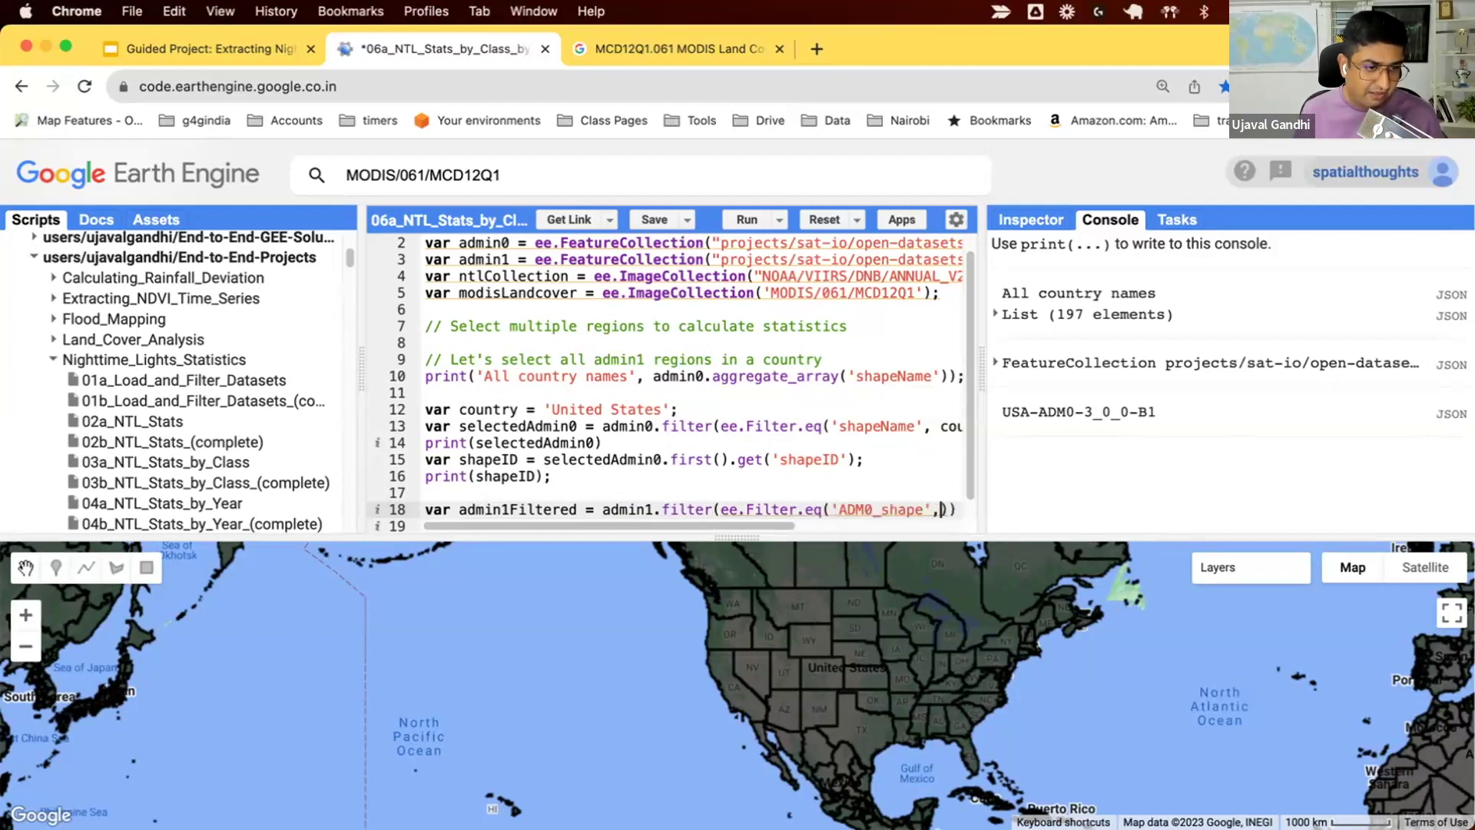
pyautogui.write(' shapeI')
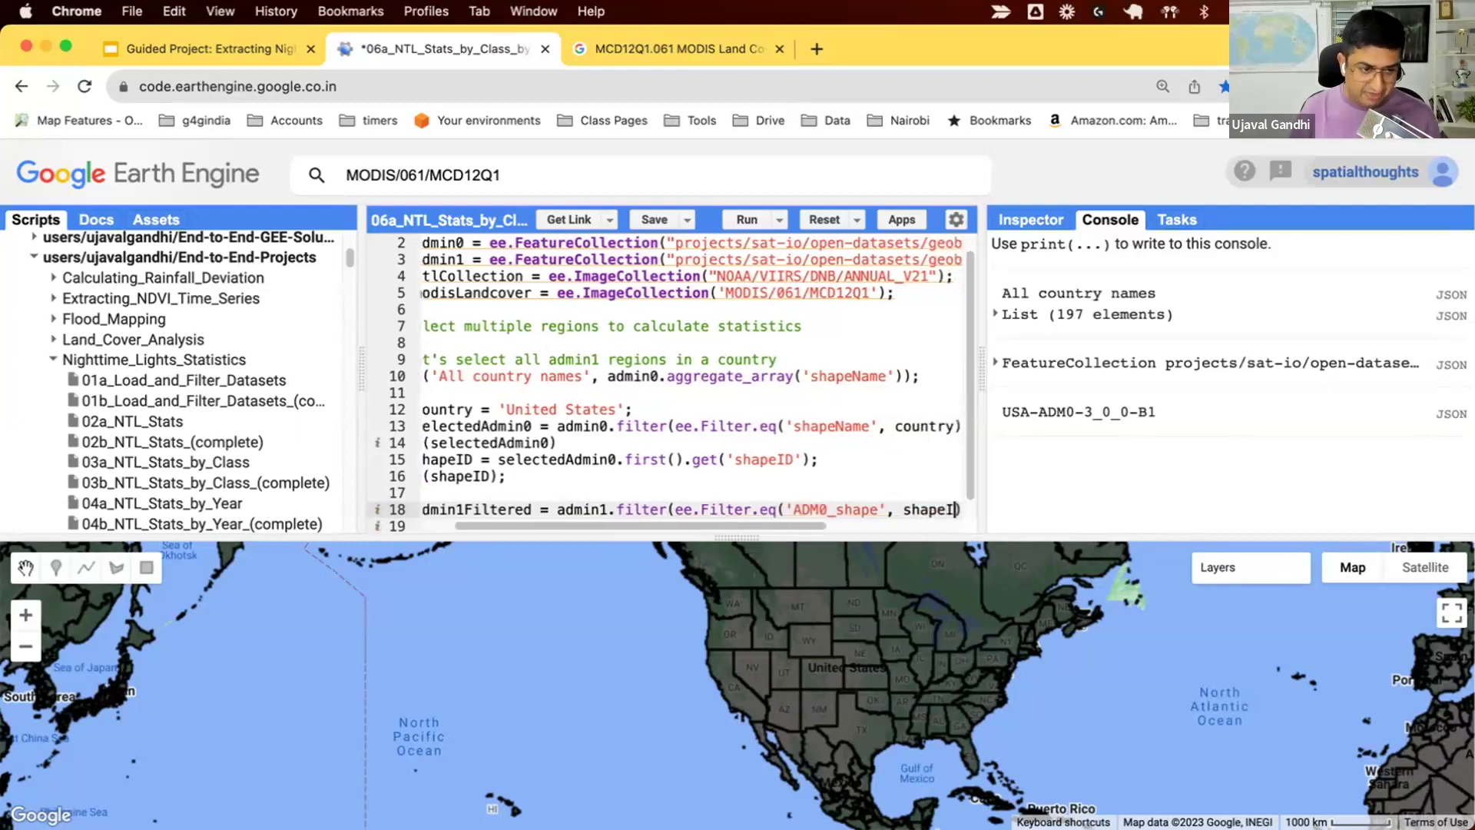
pyautogui.write('D))')
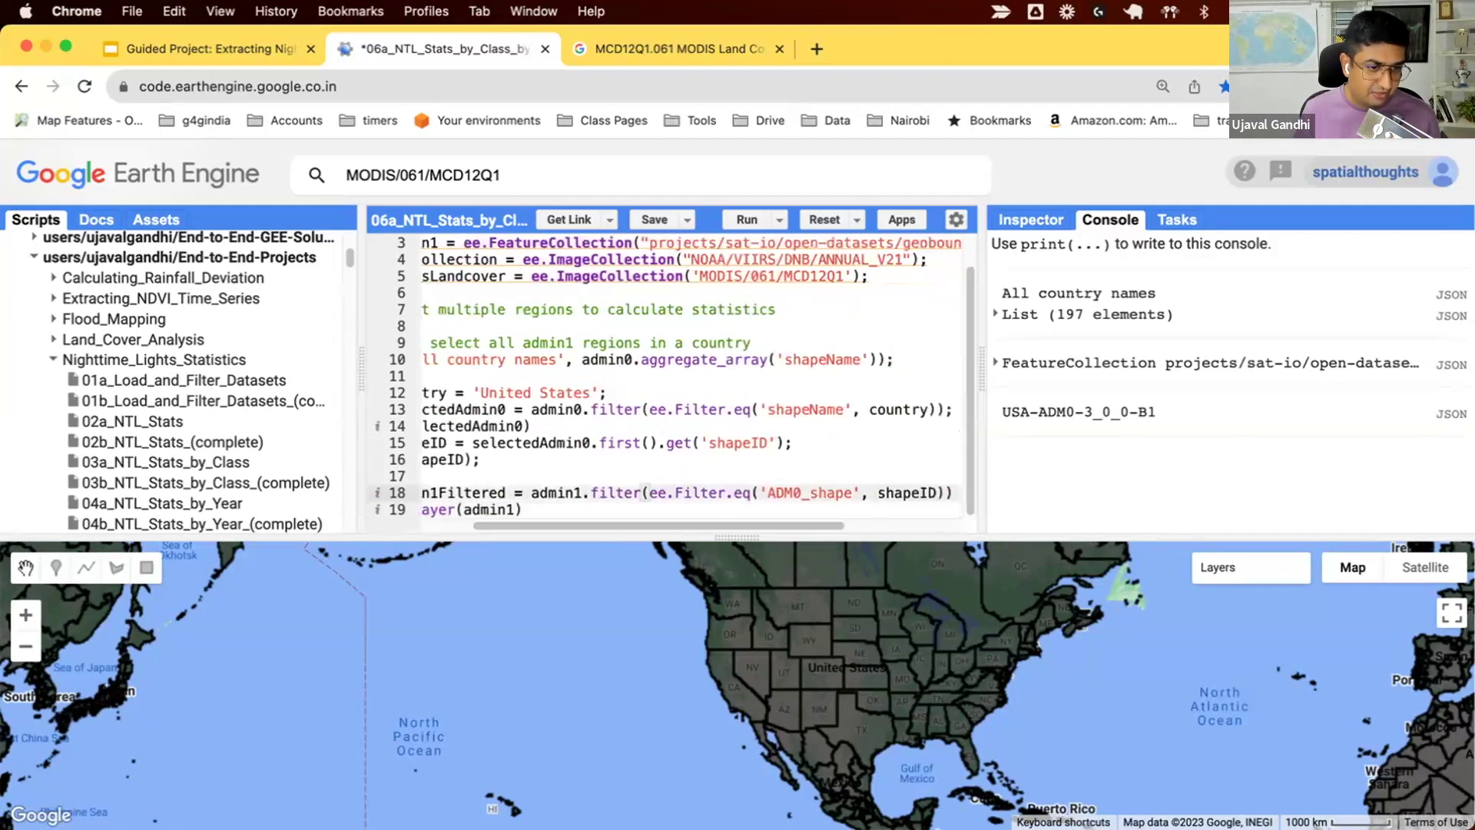
# Replace the admin1 layer with Map.addLayer(admin1Filtered) and run to show US states
pyautogui.press('Return')
pyautogui.write('M')
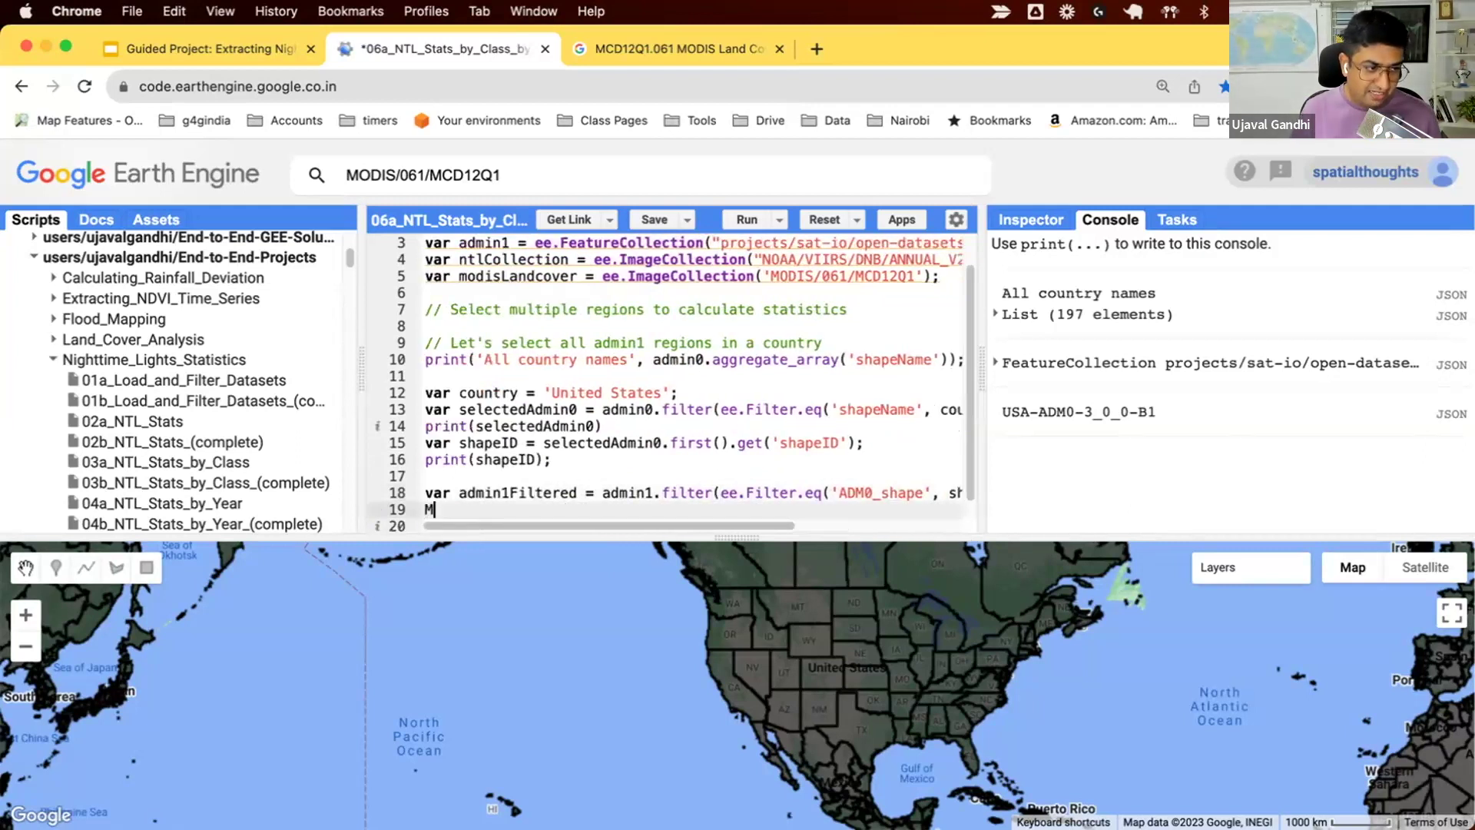
pyautogui.write('ap.addLyer')
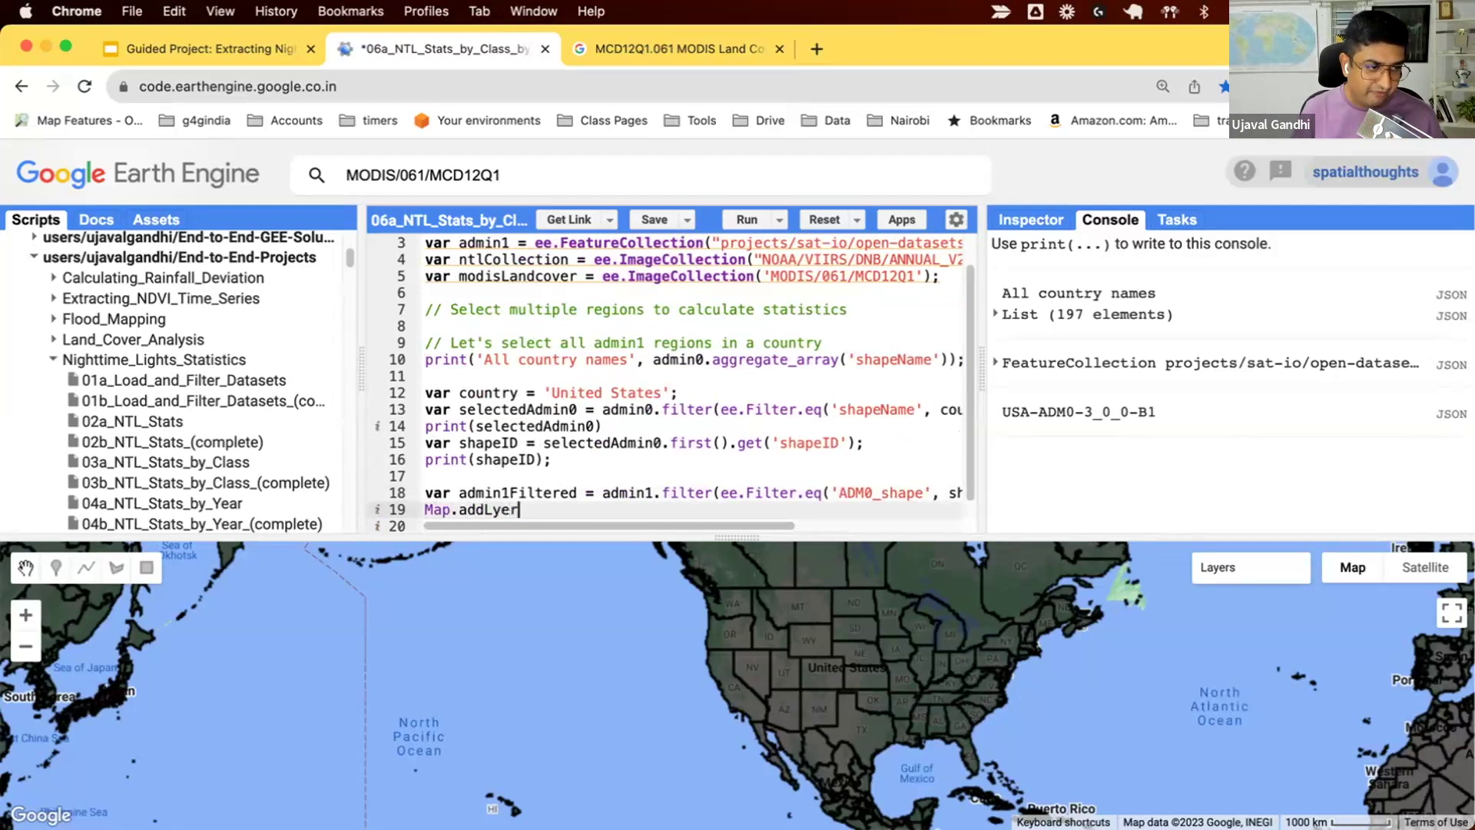
pyautogui.press('BackSpace')
pyautogui.press('BackSpace')
pyautogui.press('BackSpace')
pyautogui.write('ayer(')
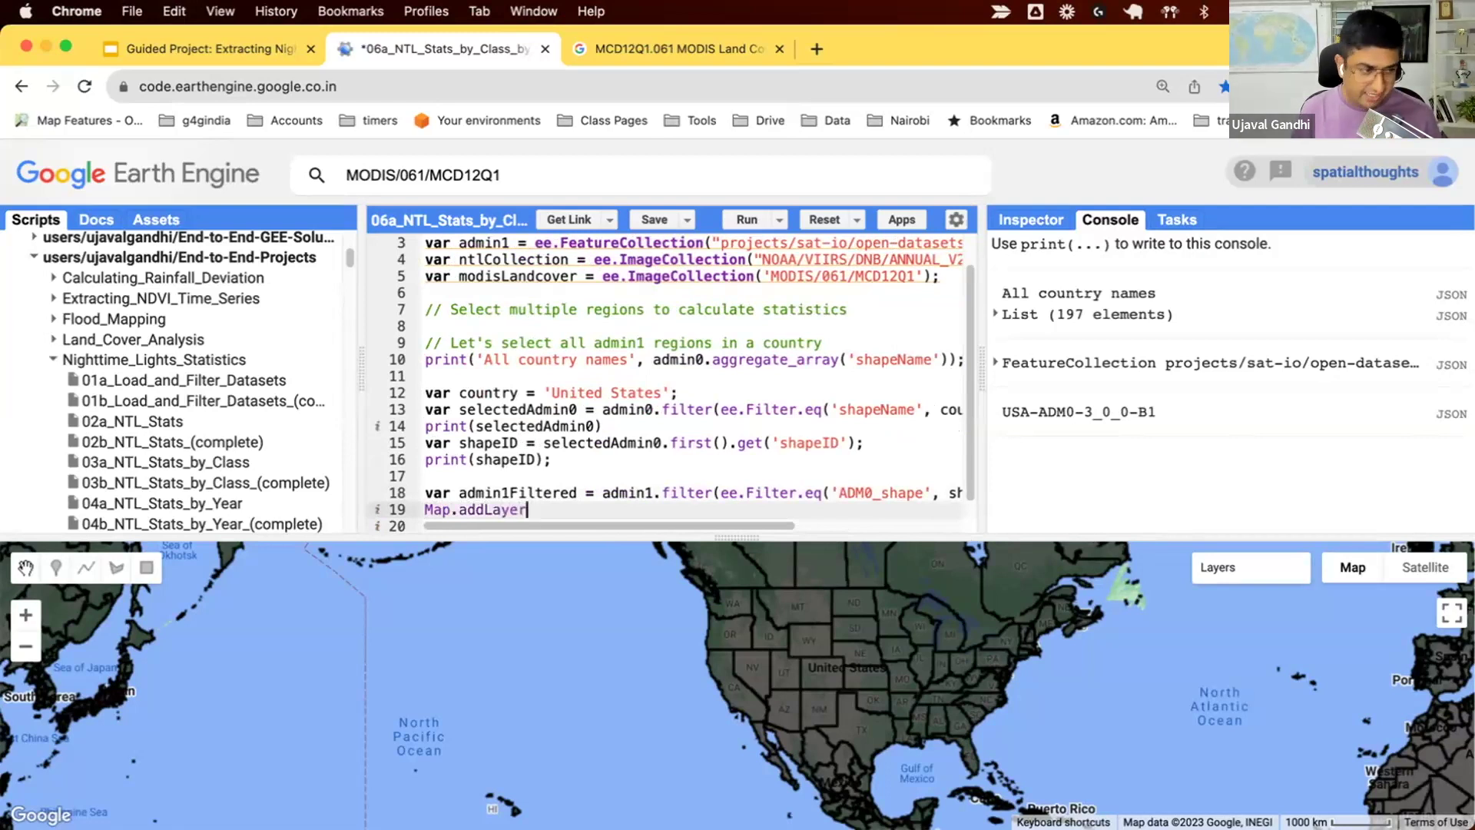
pyautogui.write('admin1Filtered')
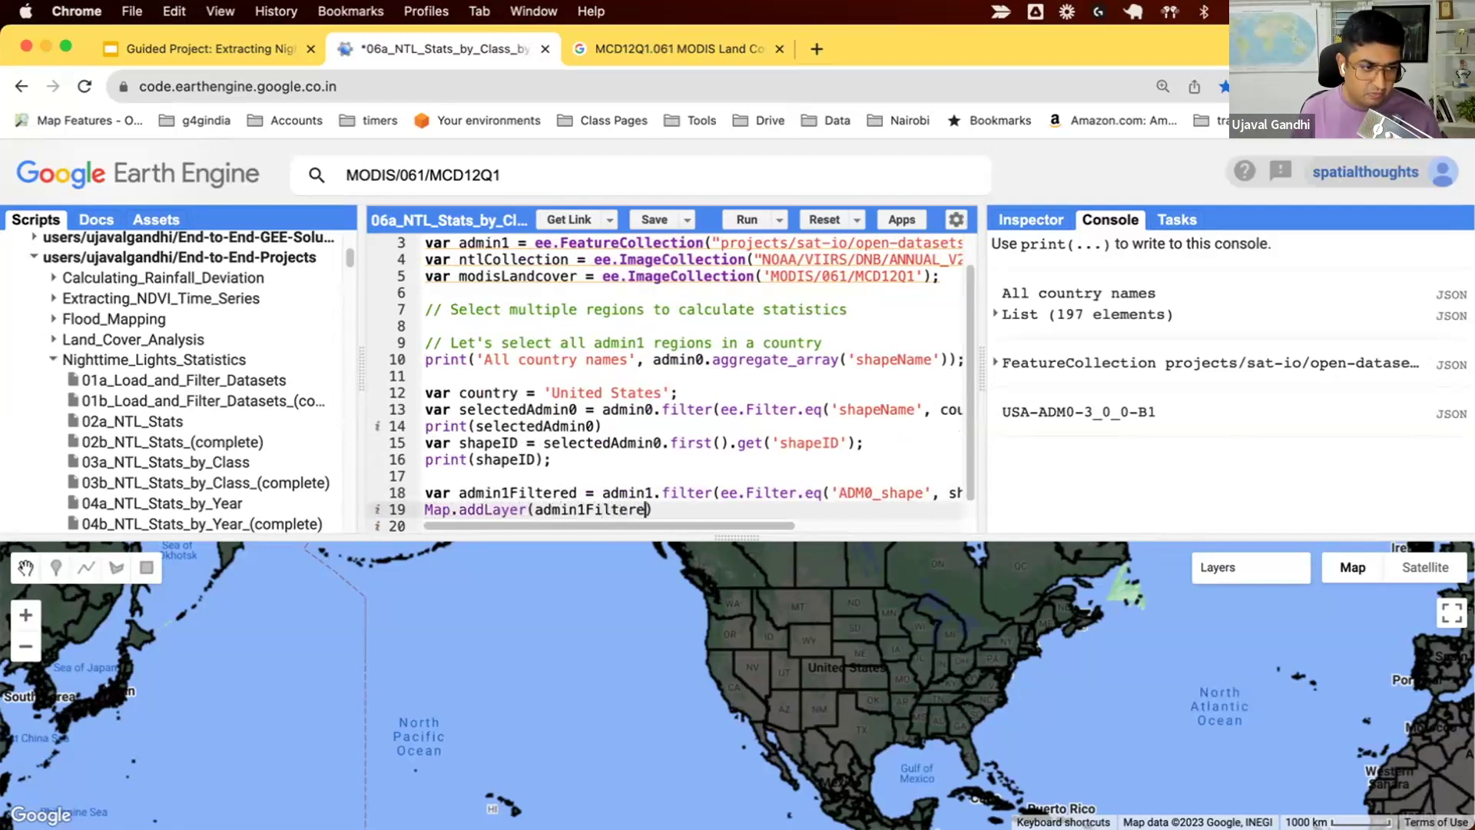
pyautogui.write(');')
pyautogui.press('Return')
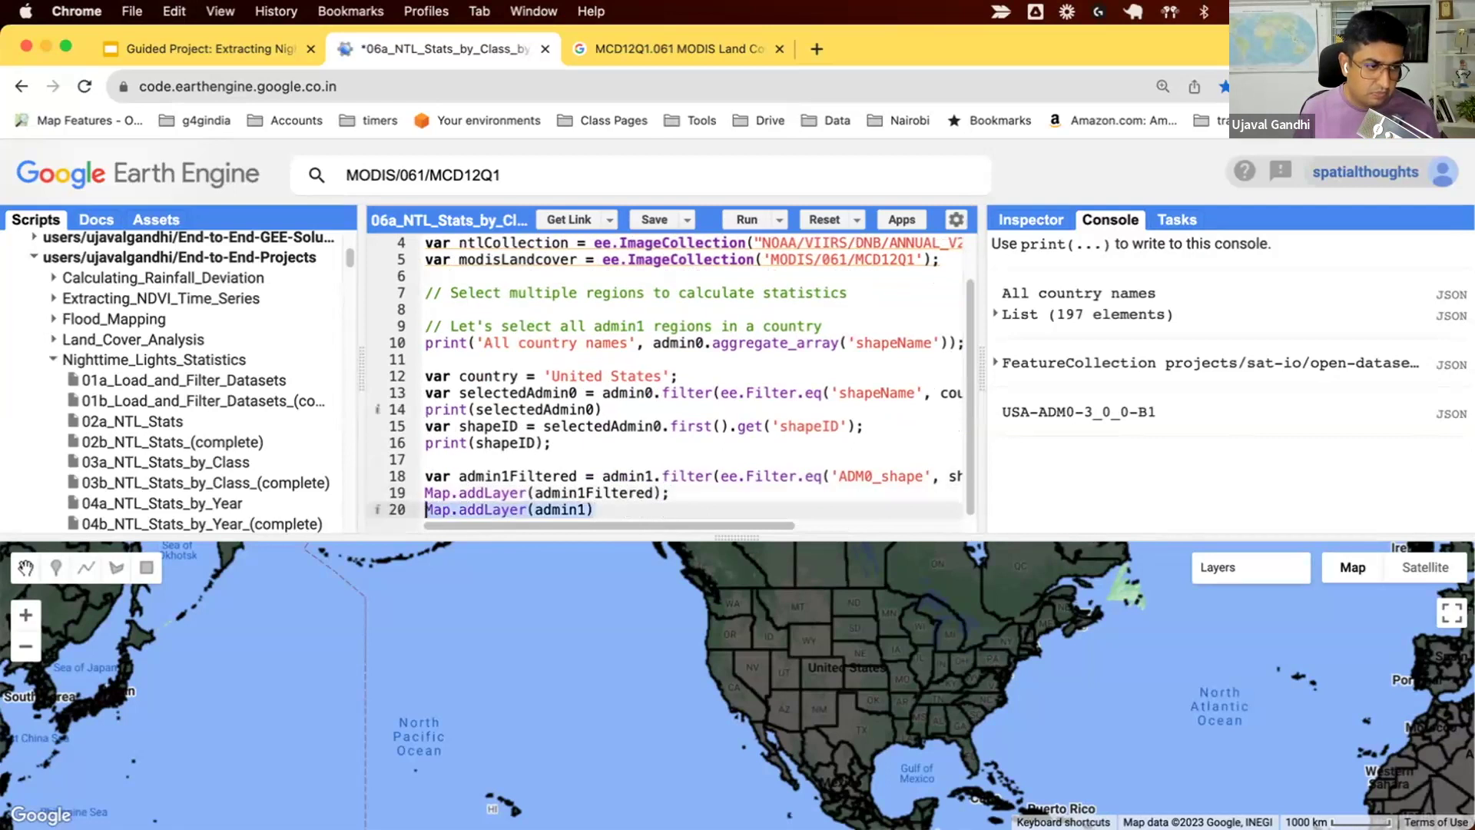
pyautogui.hotkey('ctrl', 'Return')
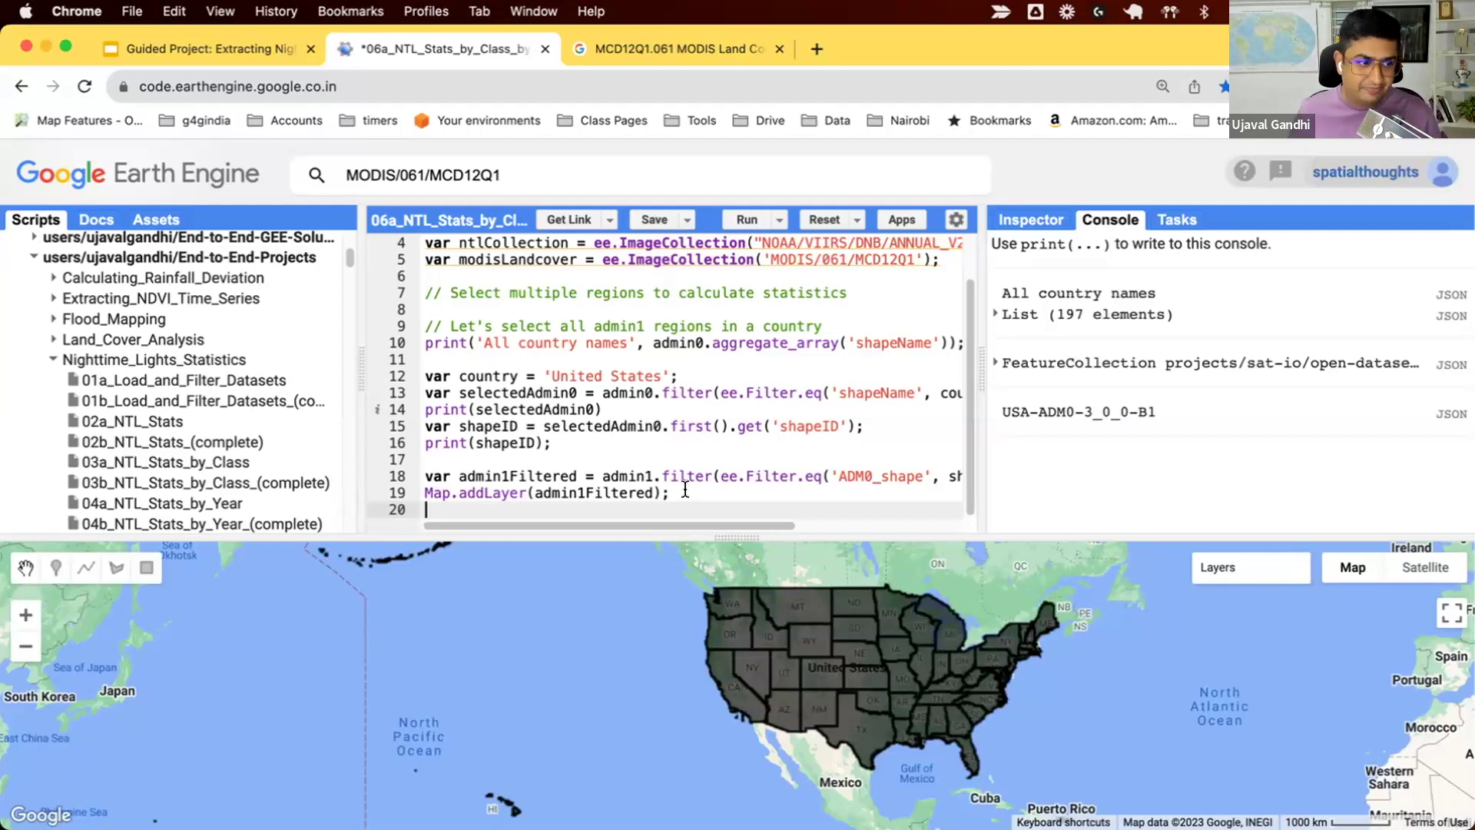
# Add var regions = admin1Filtered and var geometry = regions.geometry() below the map layer
pyautogui.press('Return')
pyautogui.write('va')
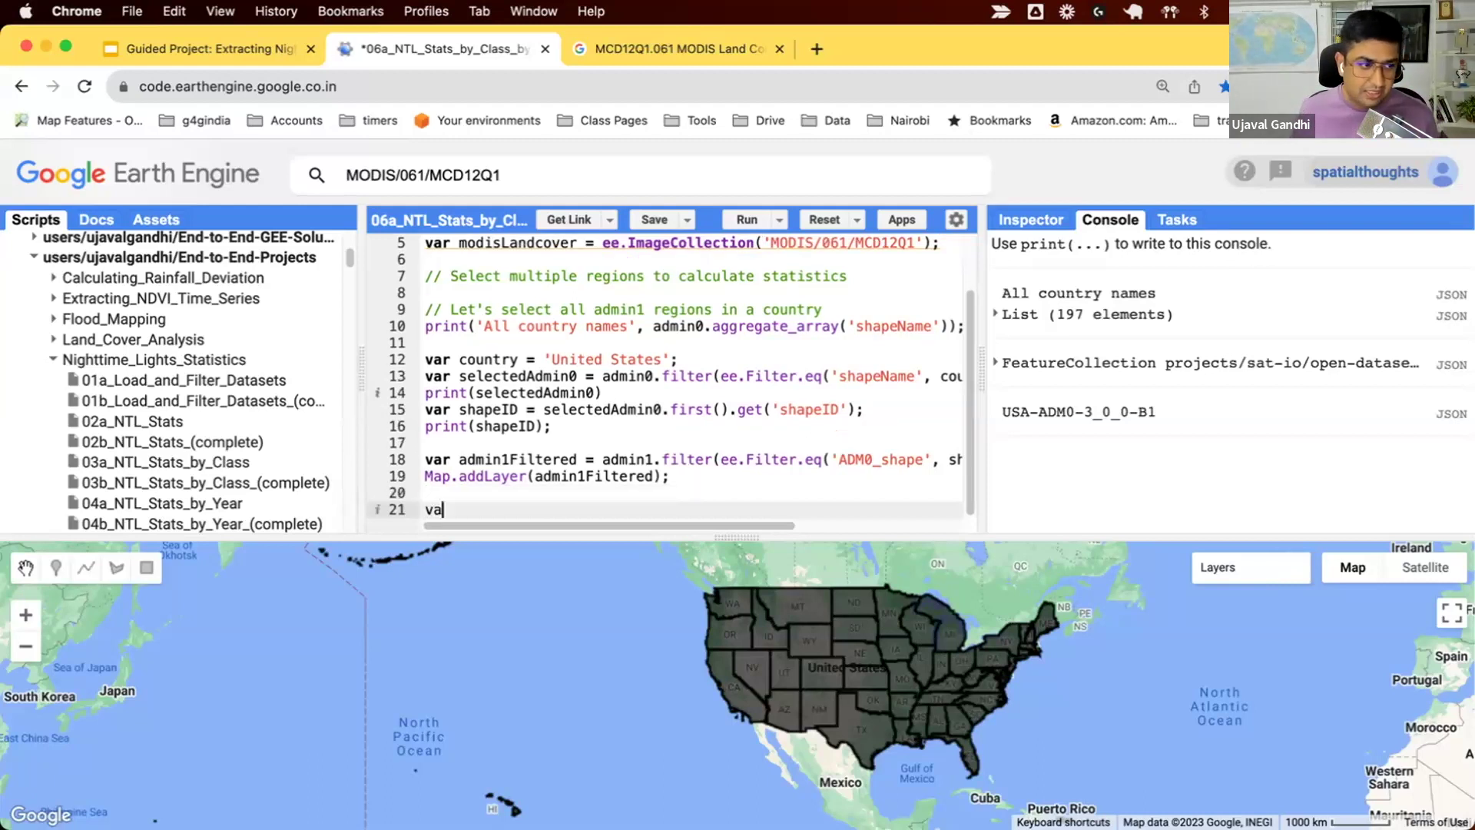
pyautogui.write('r region = ')
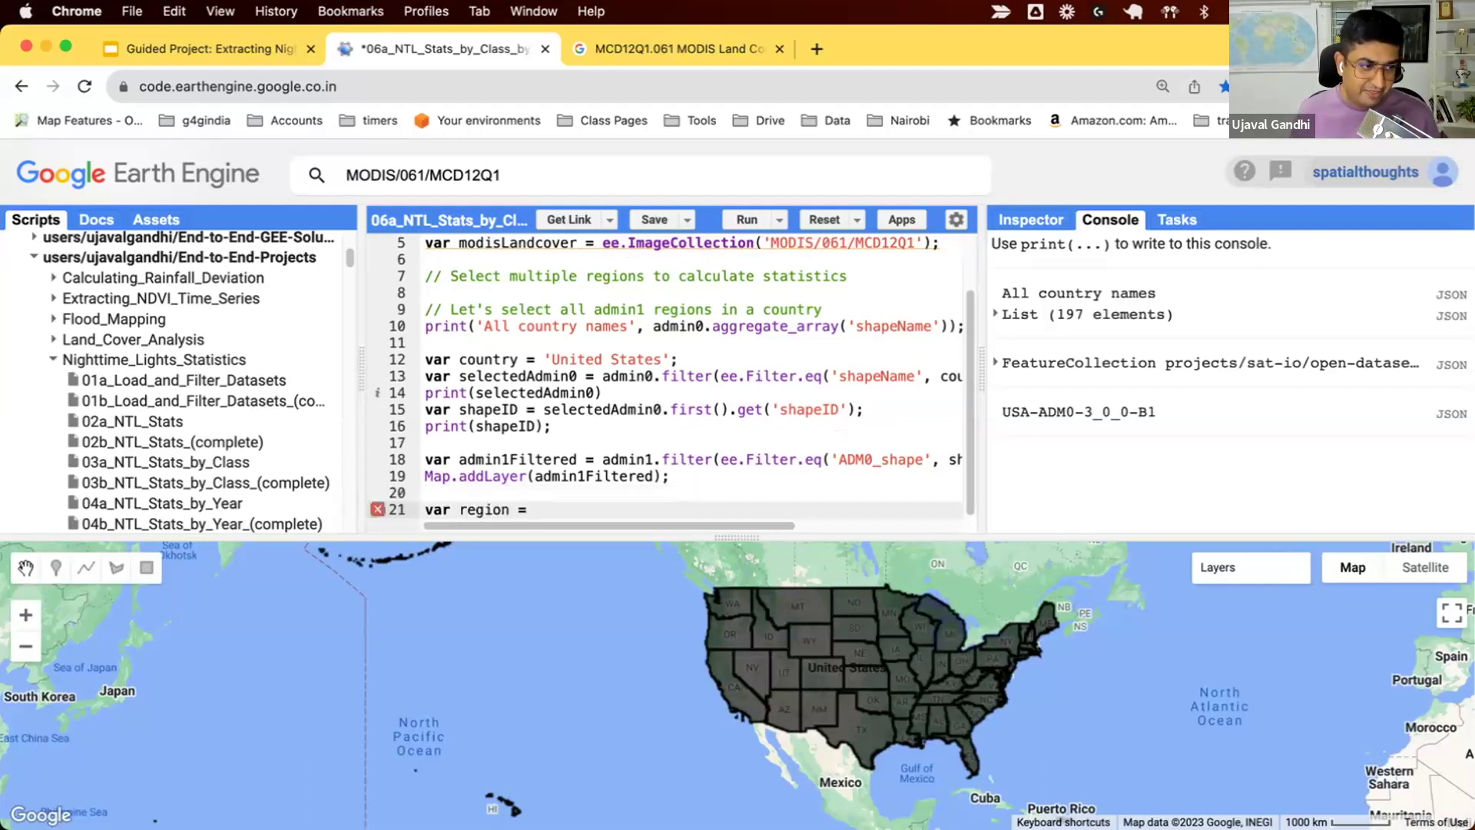
pyautogui.write('admin1Filt')
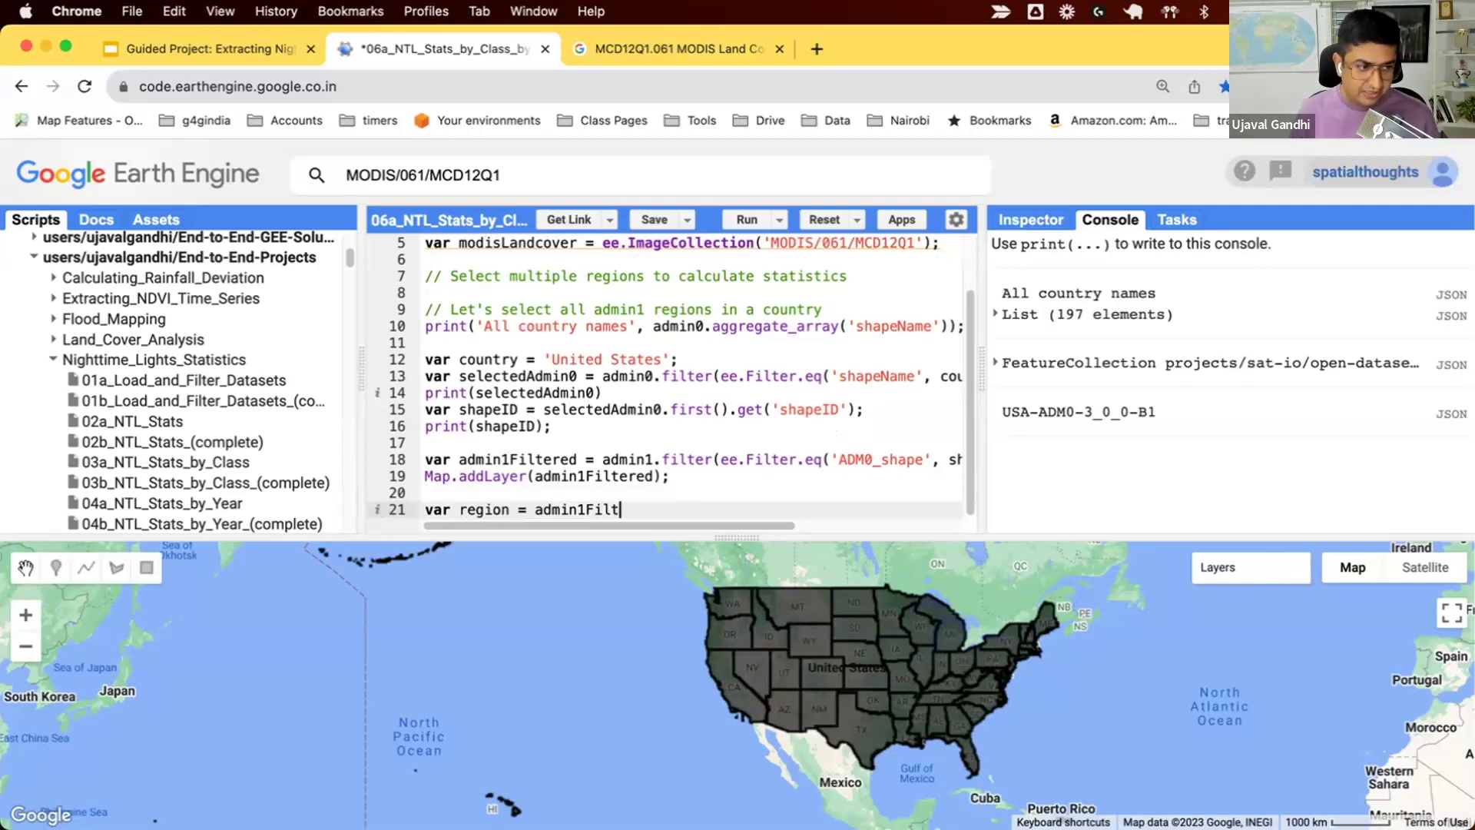
pyautogui.write('ere')
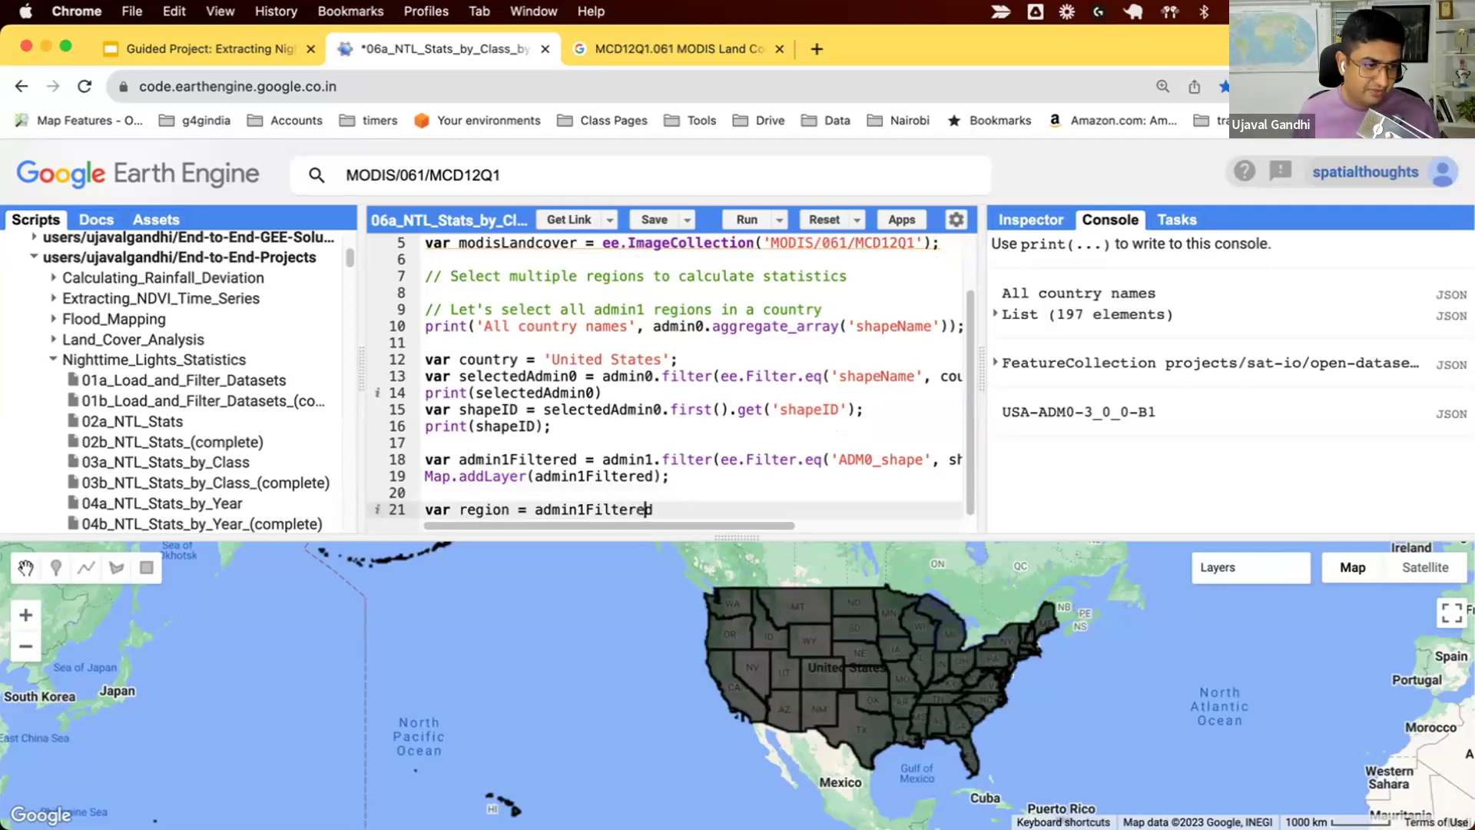
pyautogui.write('d')
pyautogui.press('Left')
pyautogui.press('Left')
pyautogui.press('Left')
pyautogui.write('s')
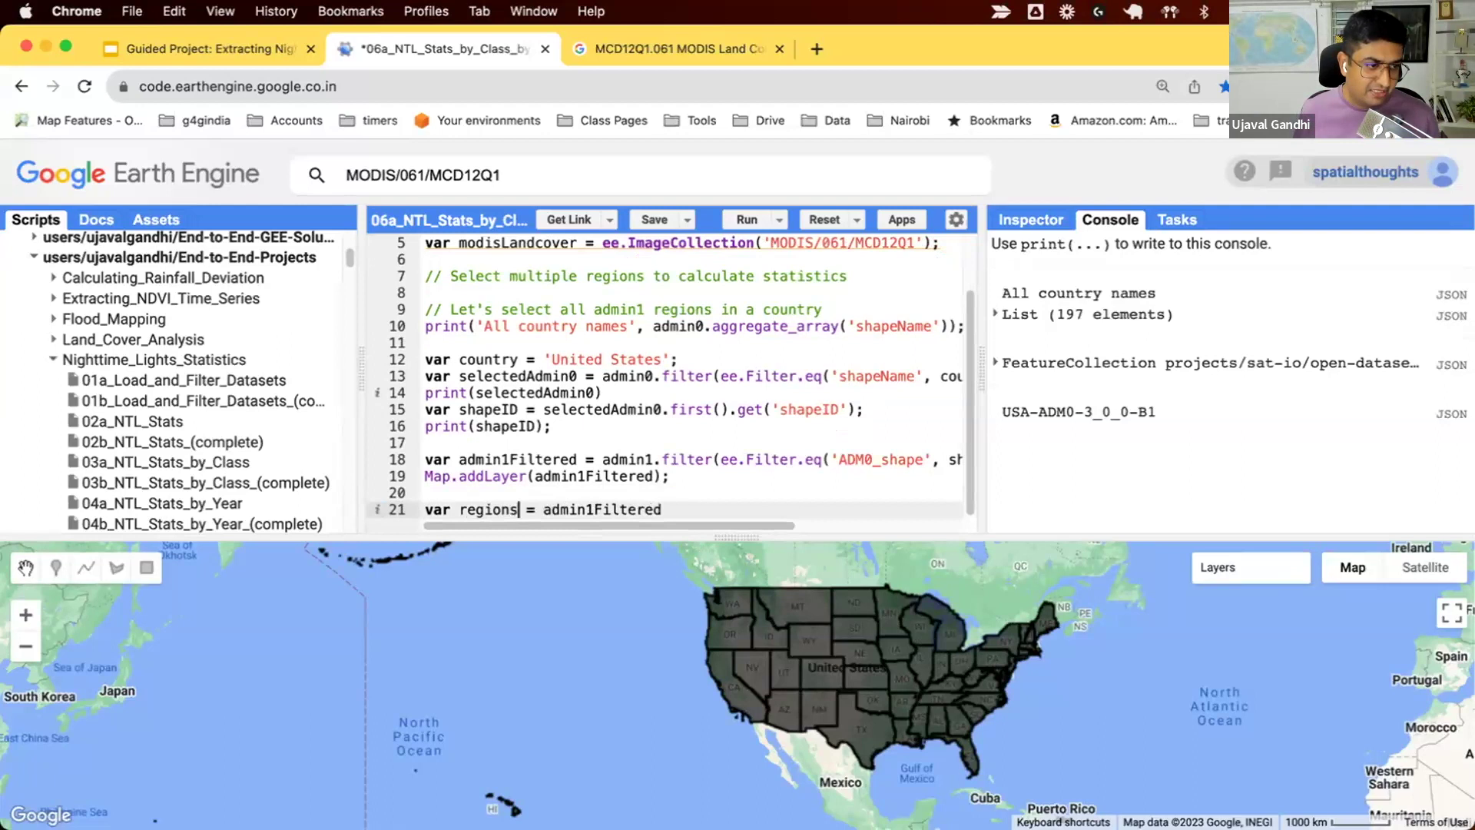
pyautogui.press('End')
pyautogui.write(';')
pyautogui.press('Return')
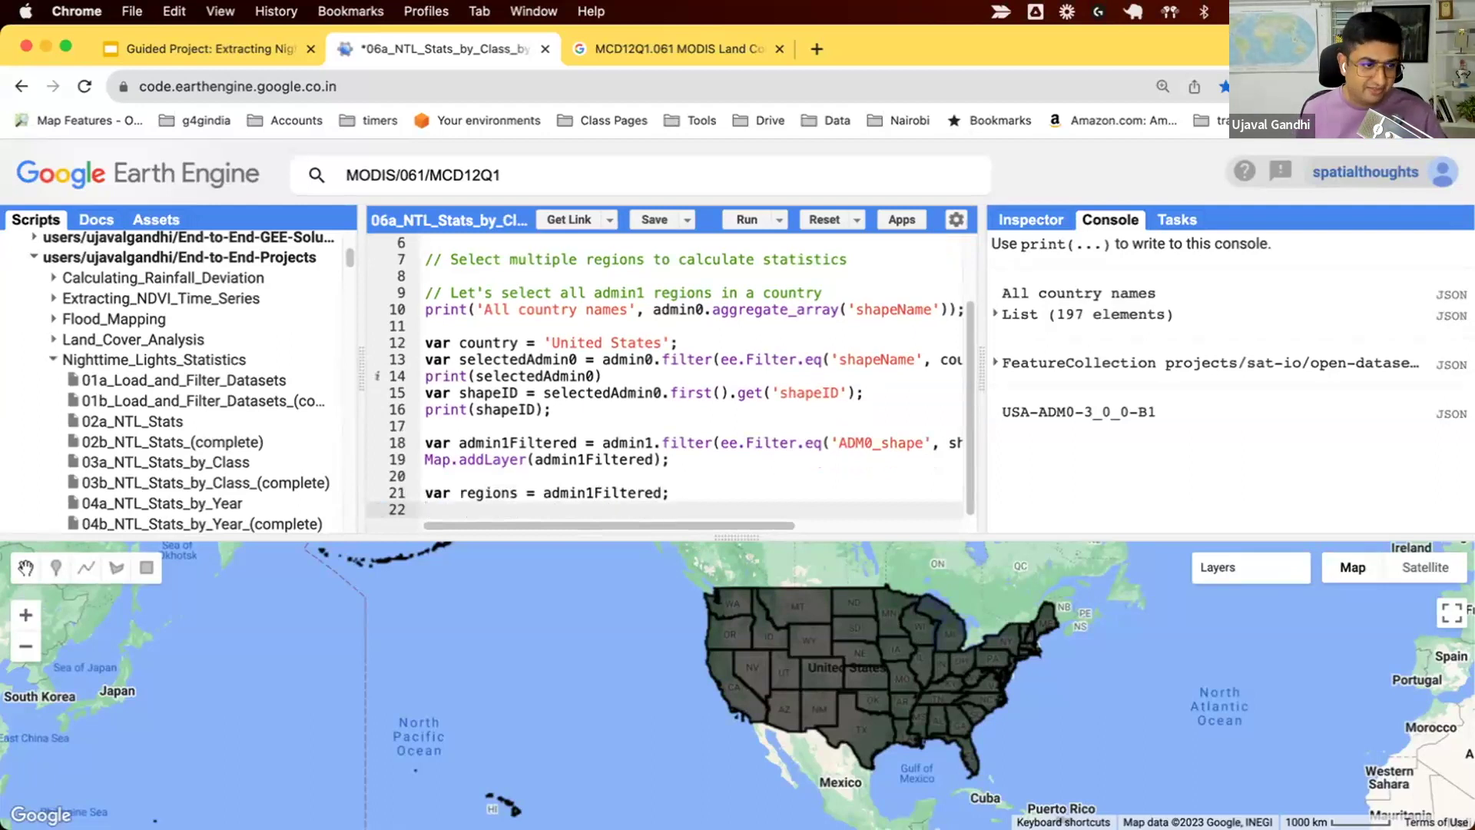
pyautogui.write('var ')
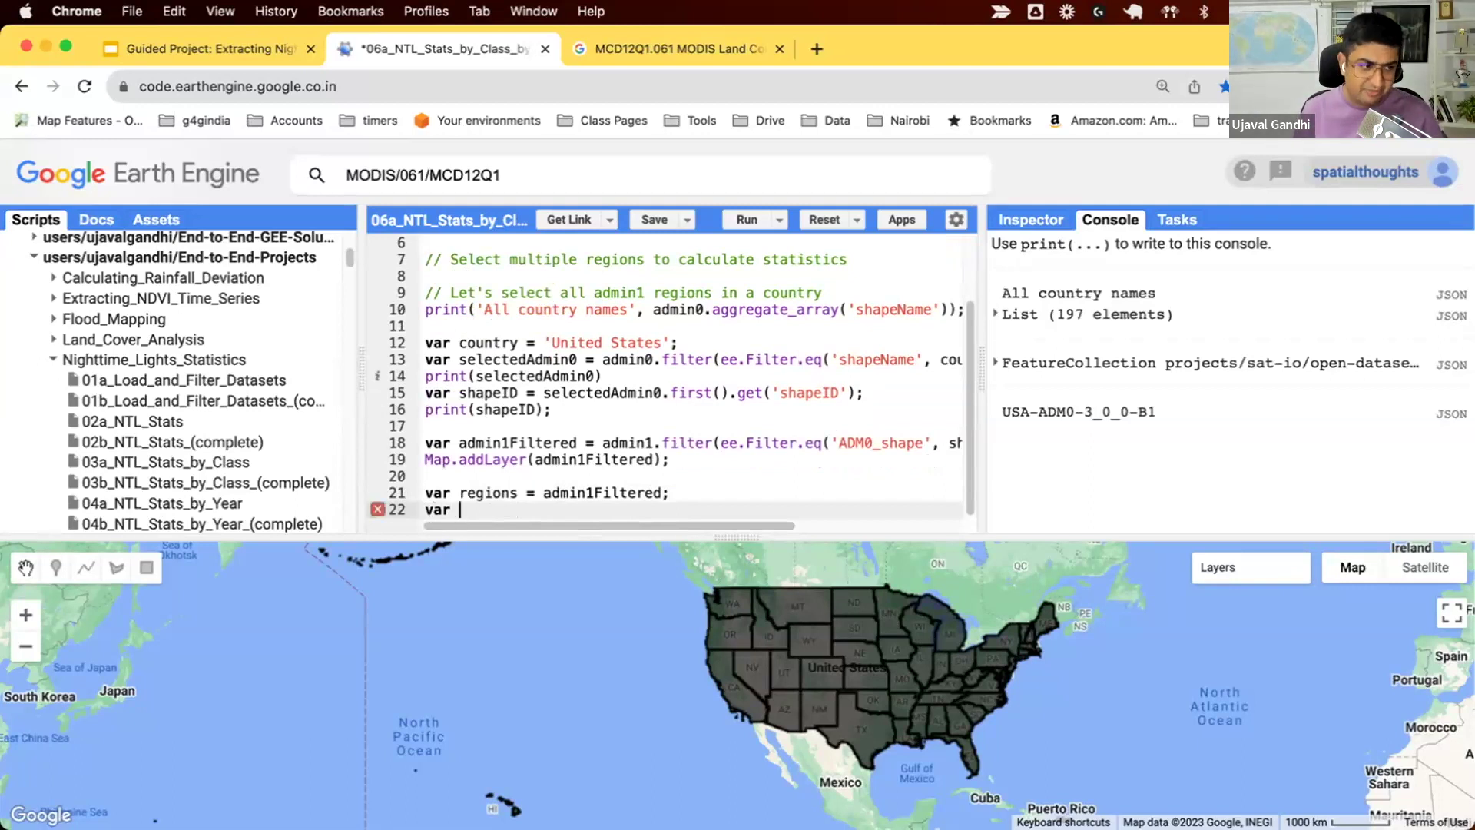
pyautogui.write('geometry = ')
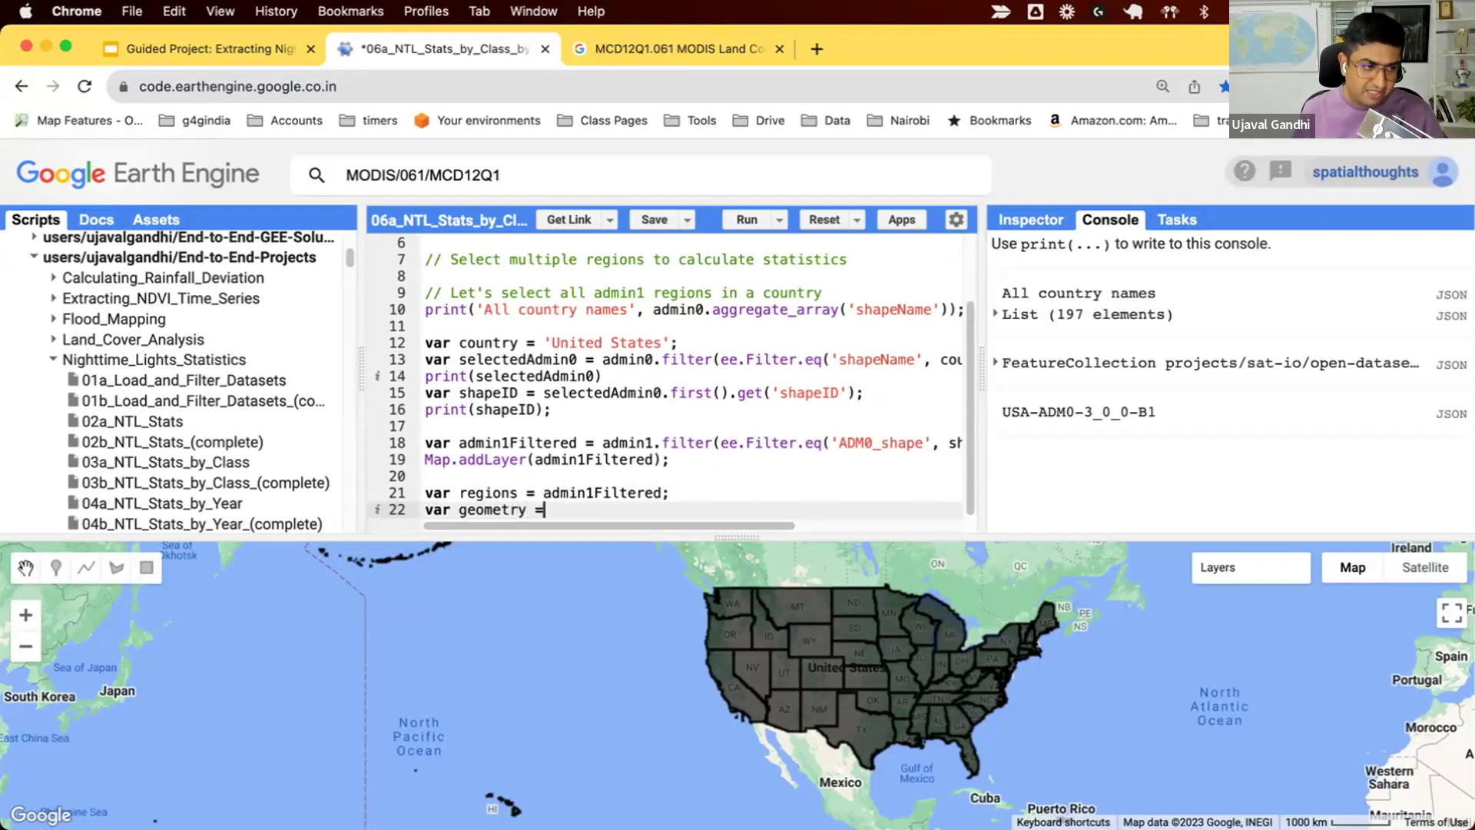
pyautogui.write('regions.')
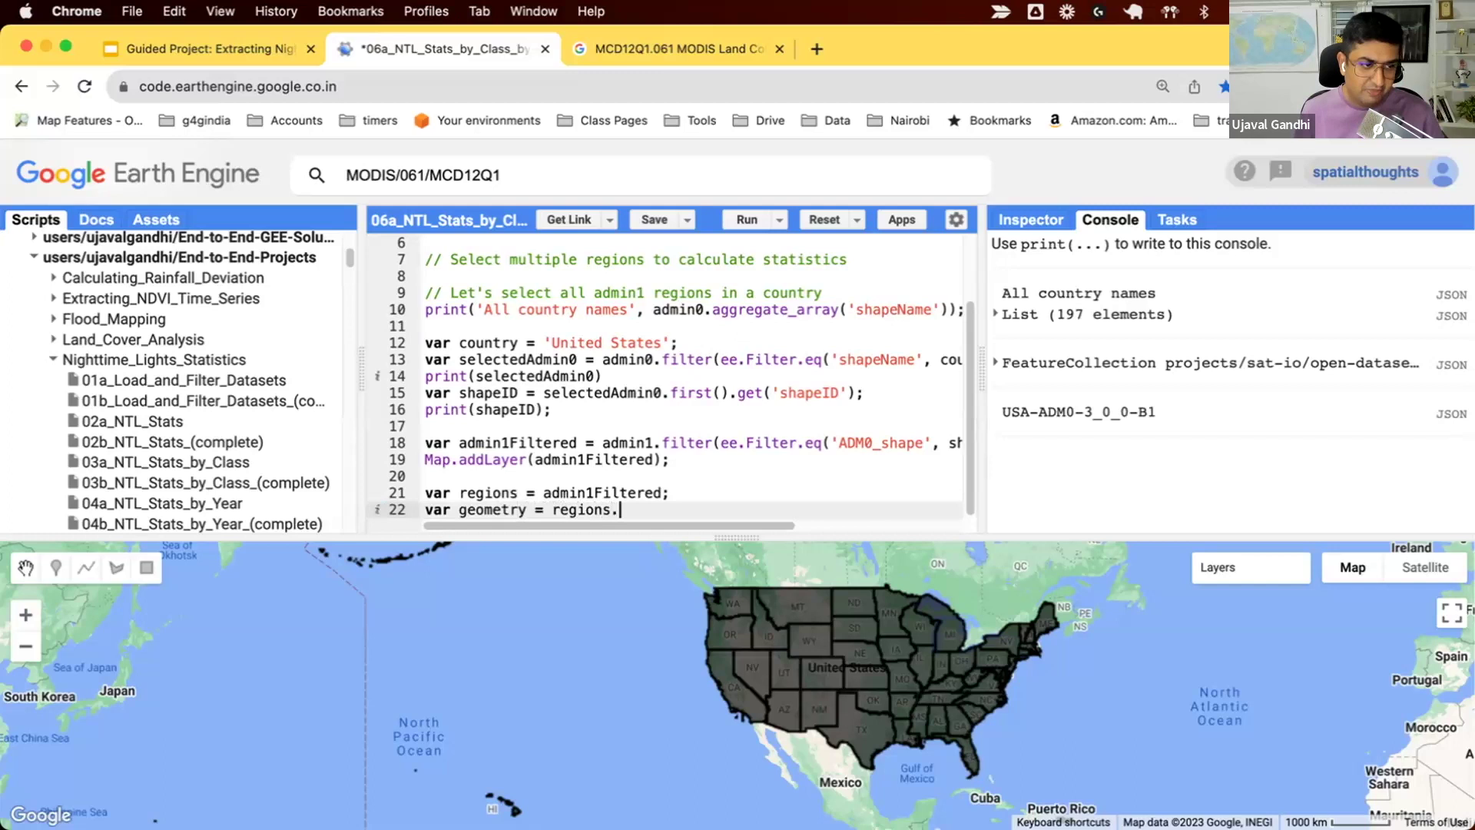
pyautogui.write('geometry()')
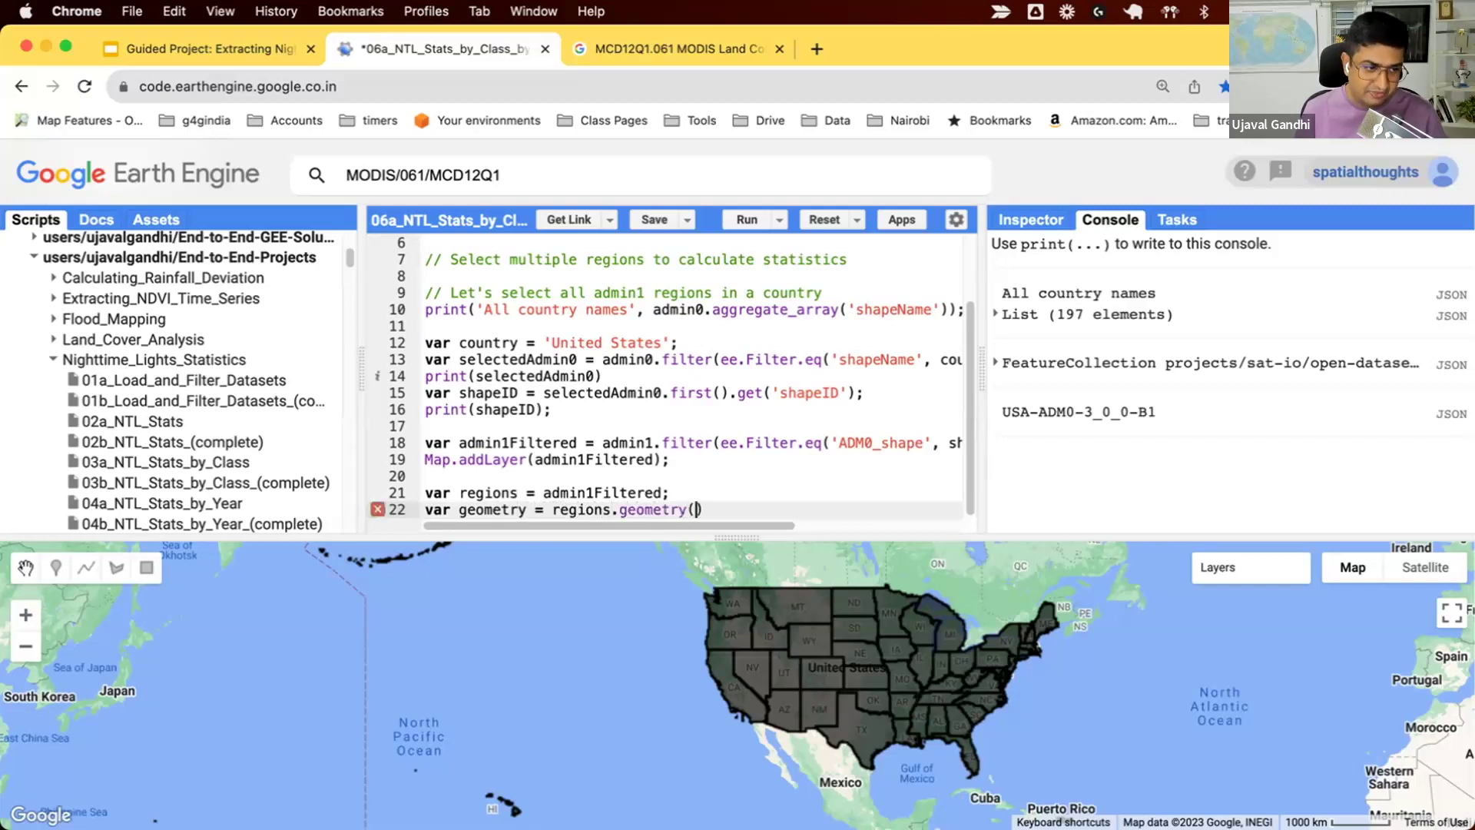
pyautogui.write(';')
pyautogui.press('Return')
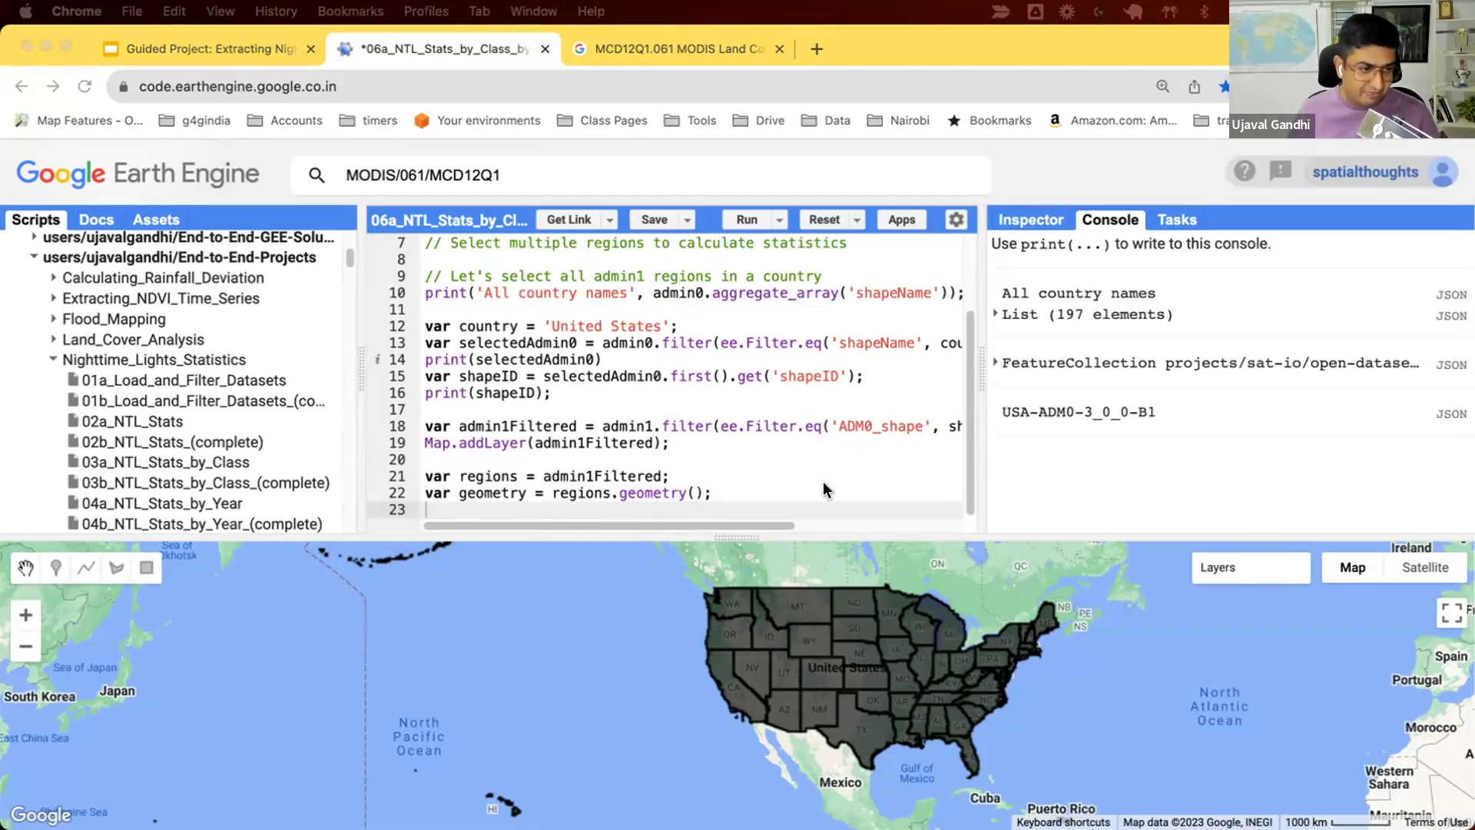
# Paste the statistics code and review calculateSol's reduceRegions over the regions collection
pyautogui.press('super+v')
pyautogui.scroll(10, 759, 401)
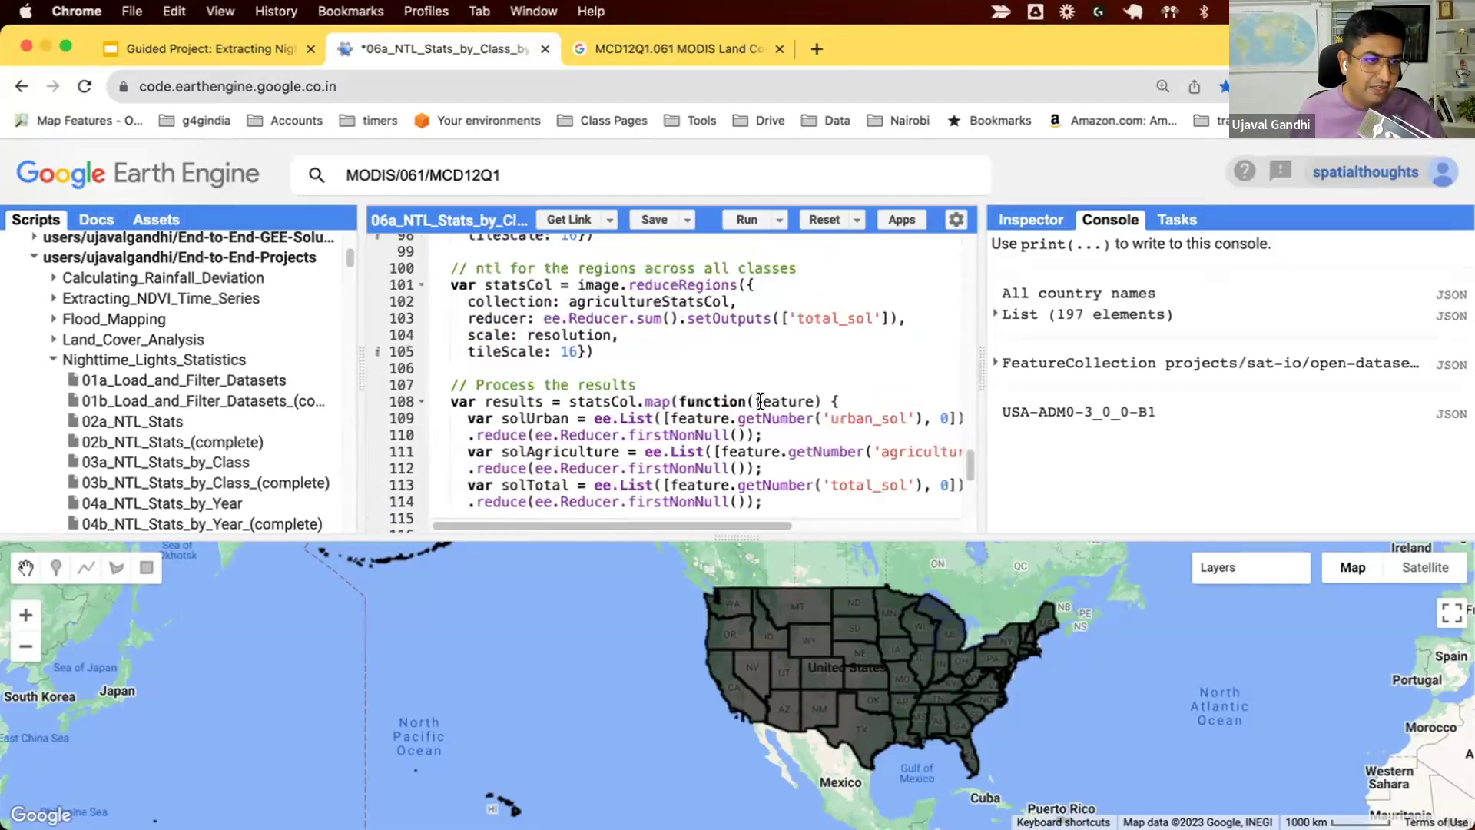
pyautogui.scroll(10, 760, 402)
pyautogui.scroll(10, 760, 401)
pyautogui.scroll(-5, 760, 402)
pyautogui.scroll(-3, 760, 401)
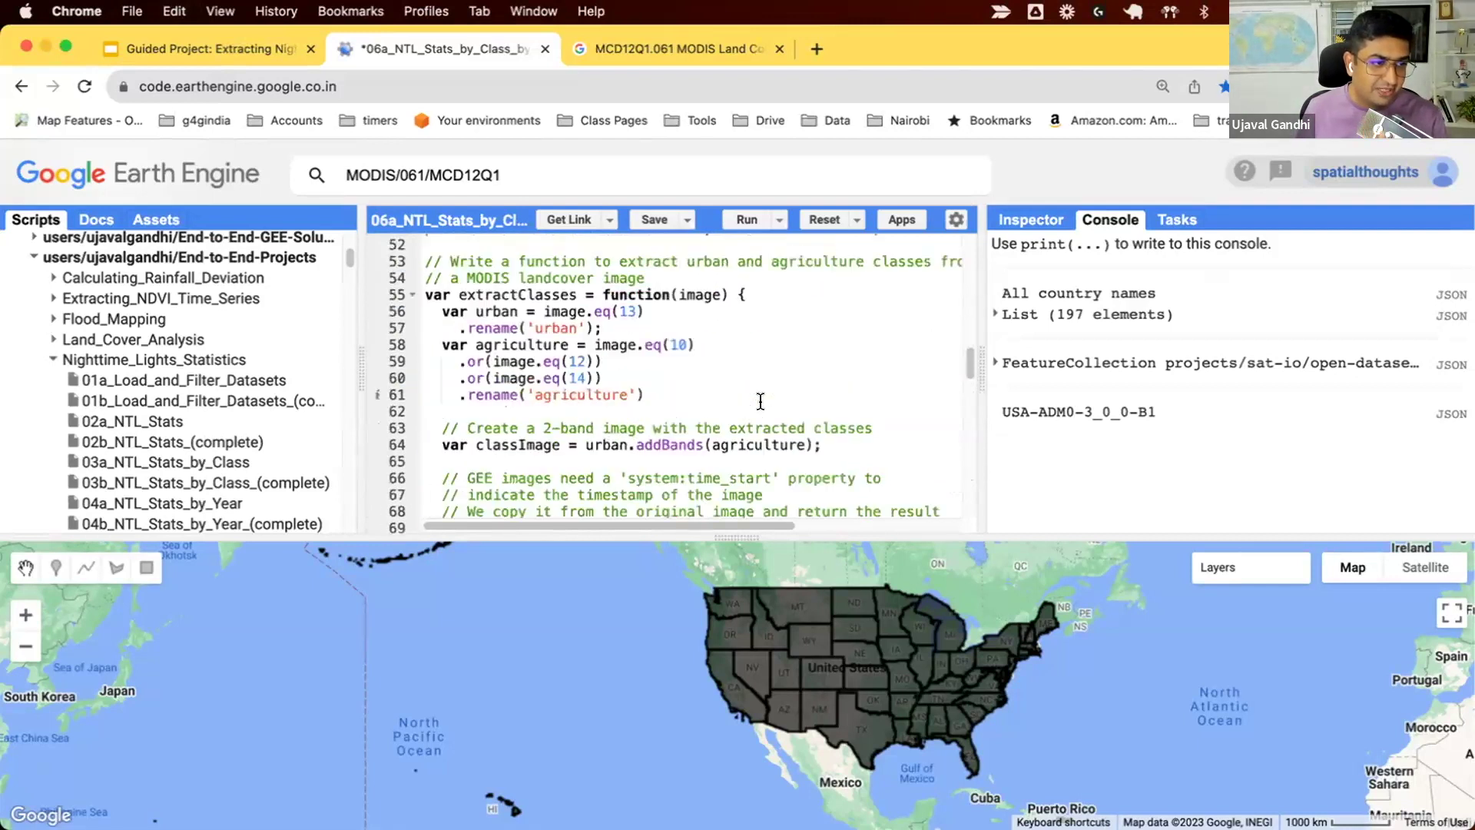
pyautogui.scroll(-3, 760, 401)
pyautogui.scroll(-3, 759, 402)
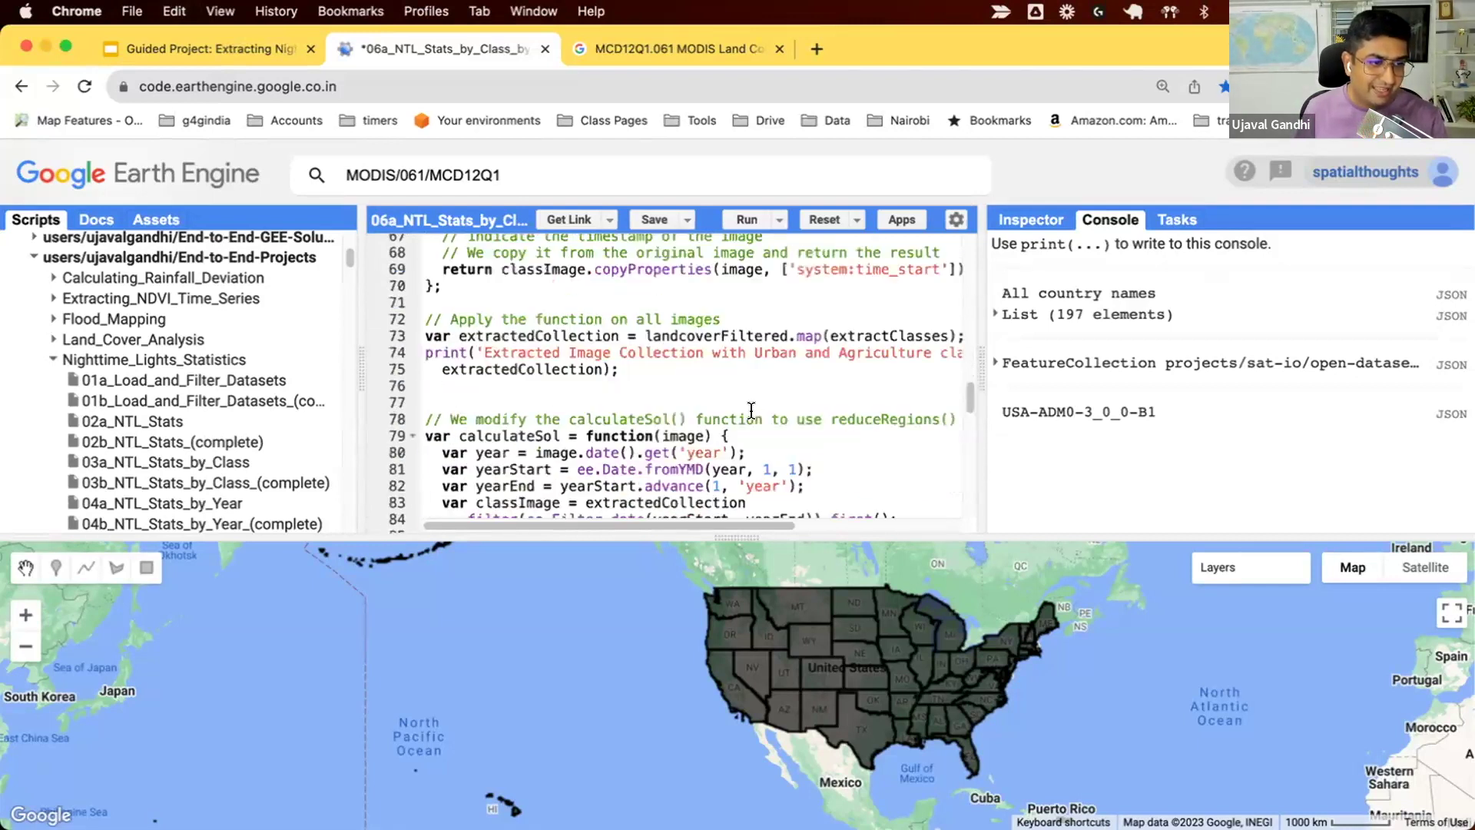
pyautogui.click(533, 435)
pyautogui.doubleClick(533, 437)
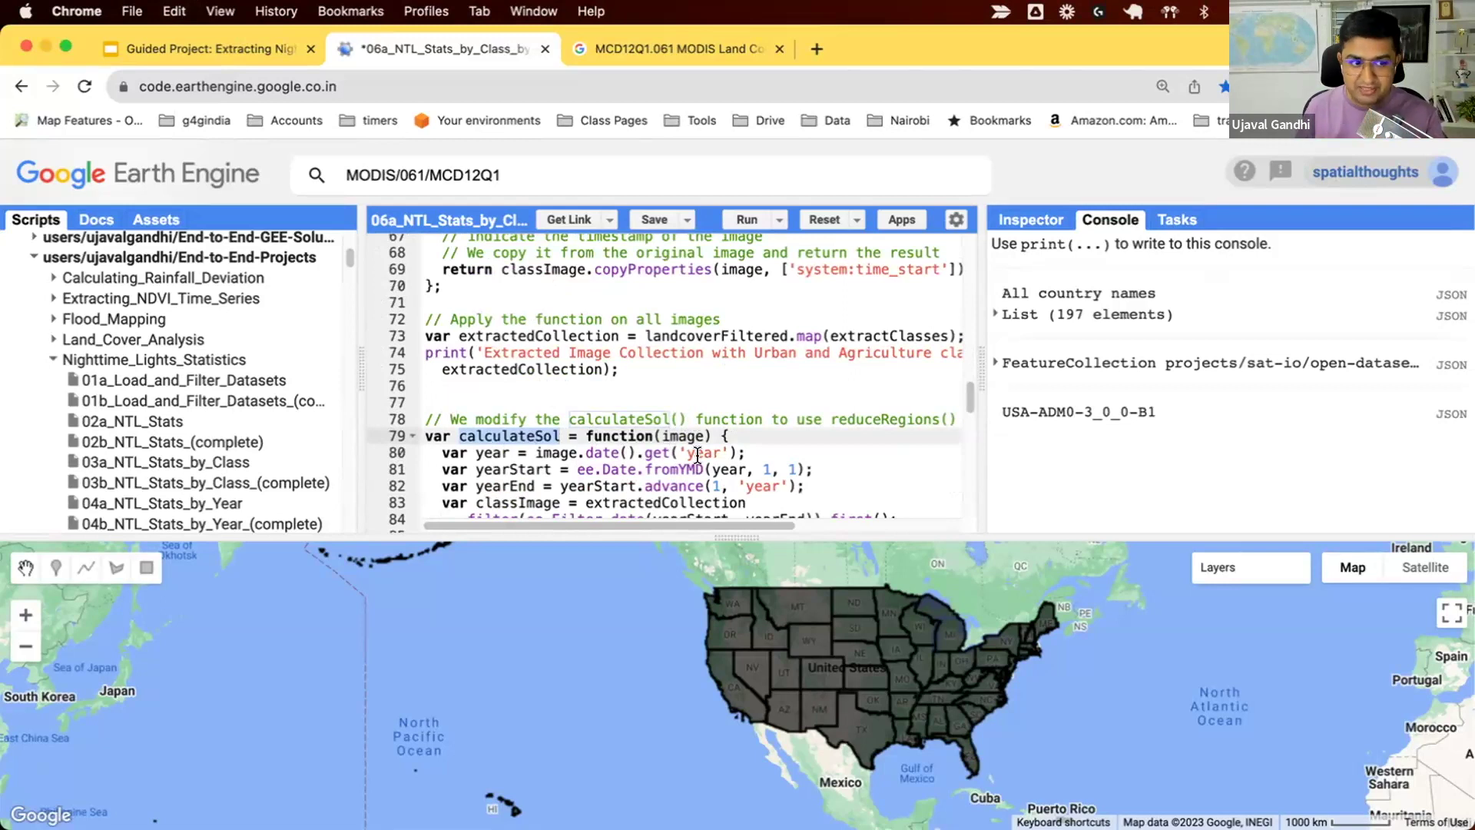
pyautogui.moveTo(702, 535); pyautogui.dragTo(725, 646)
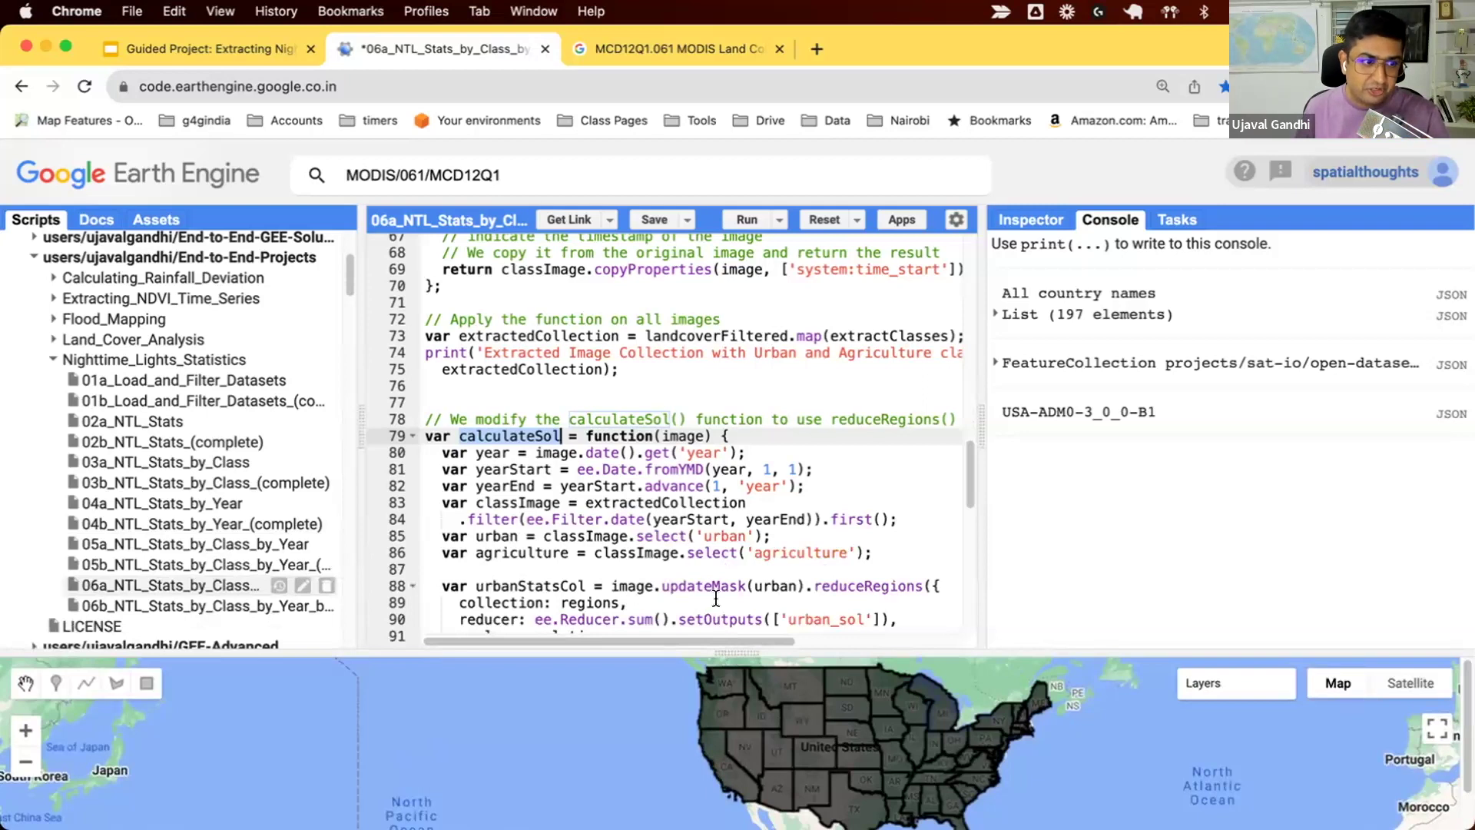
pyautogui.scroll(-3, 701, 486)
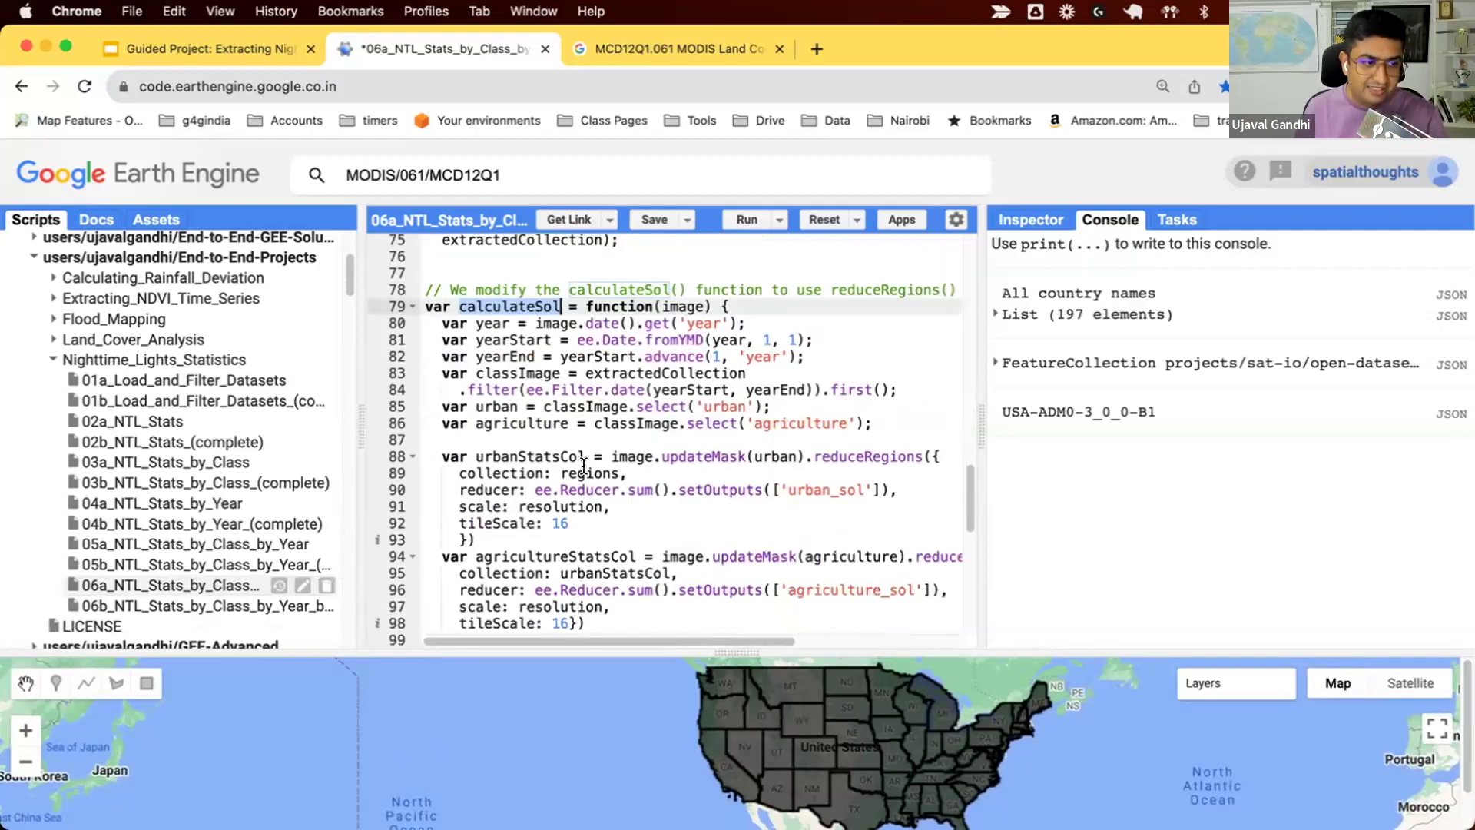
pyautogui.doubleClick(869, 456)
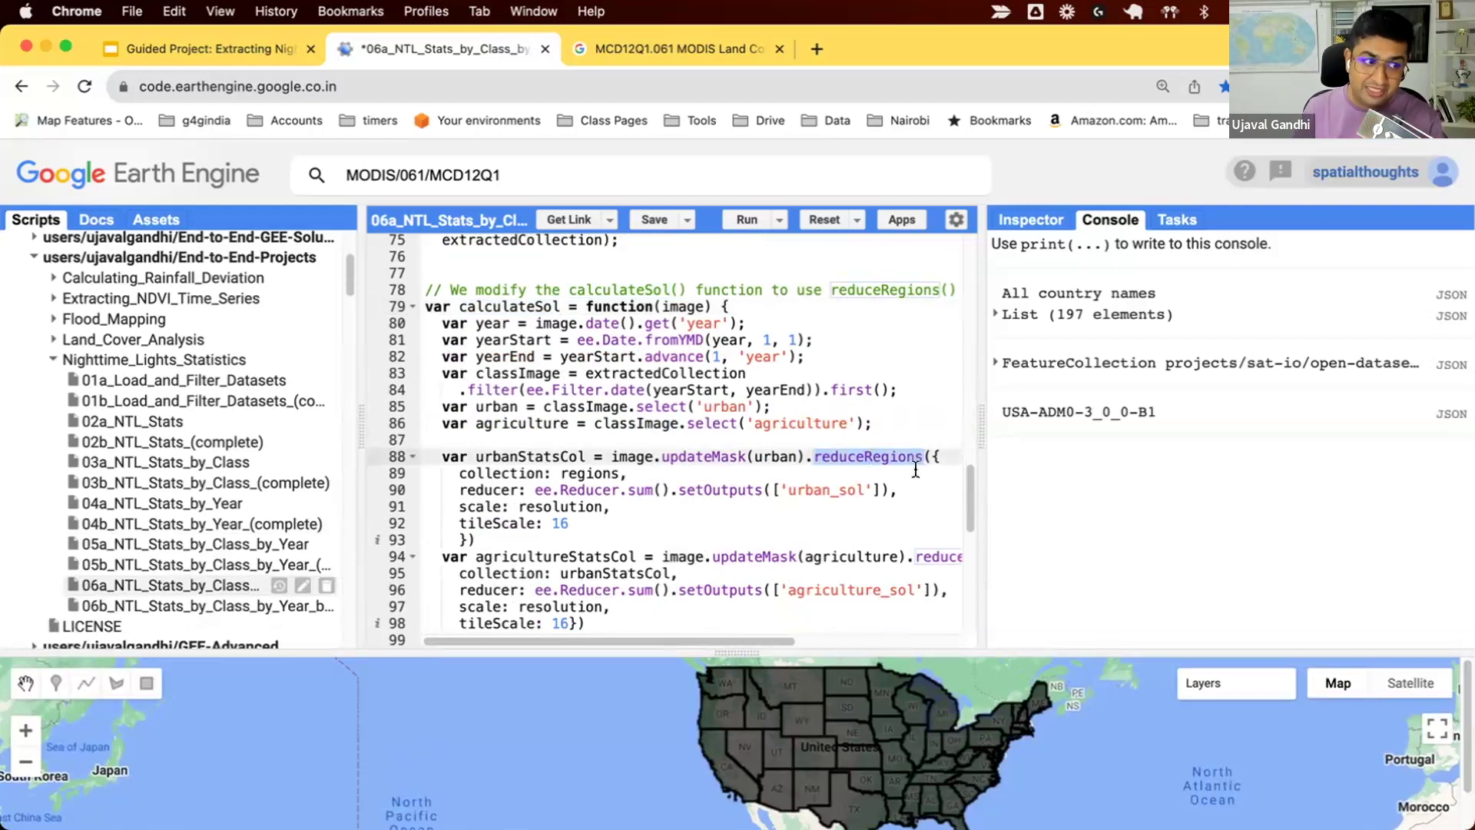
pyautogui.click(562, 473)
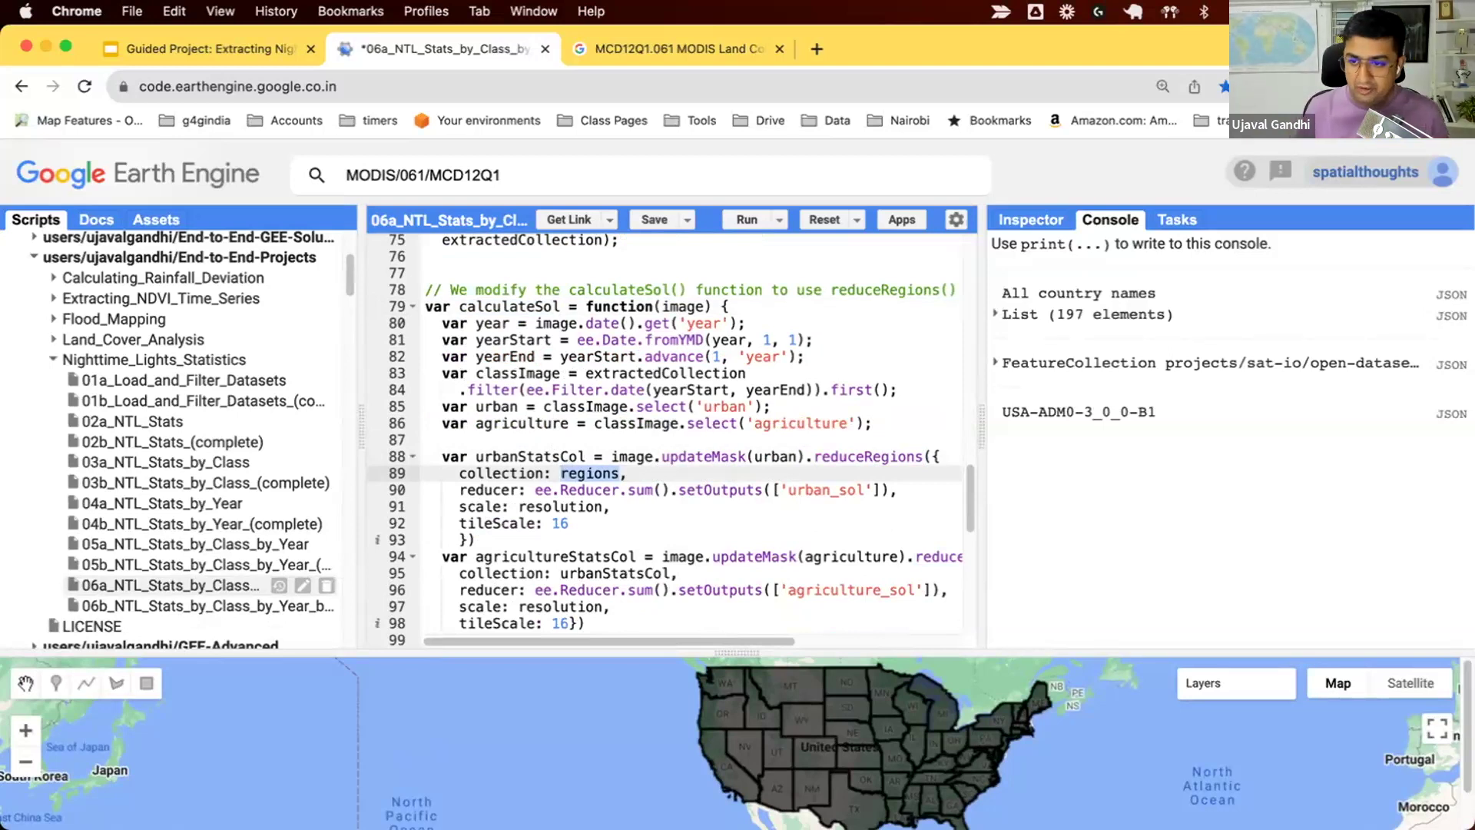
pyautogui.scroll(3, 525, 546)
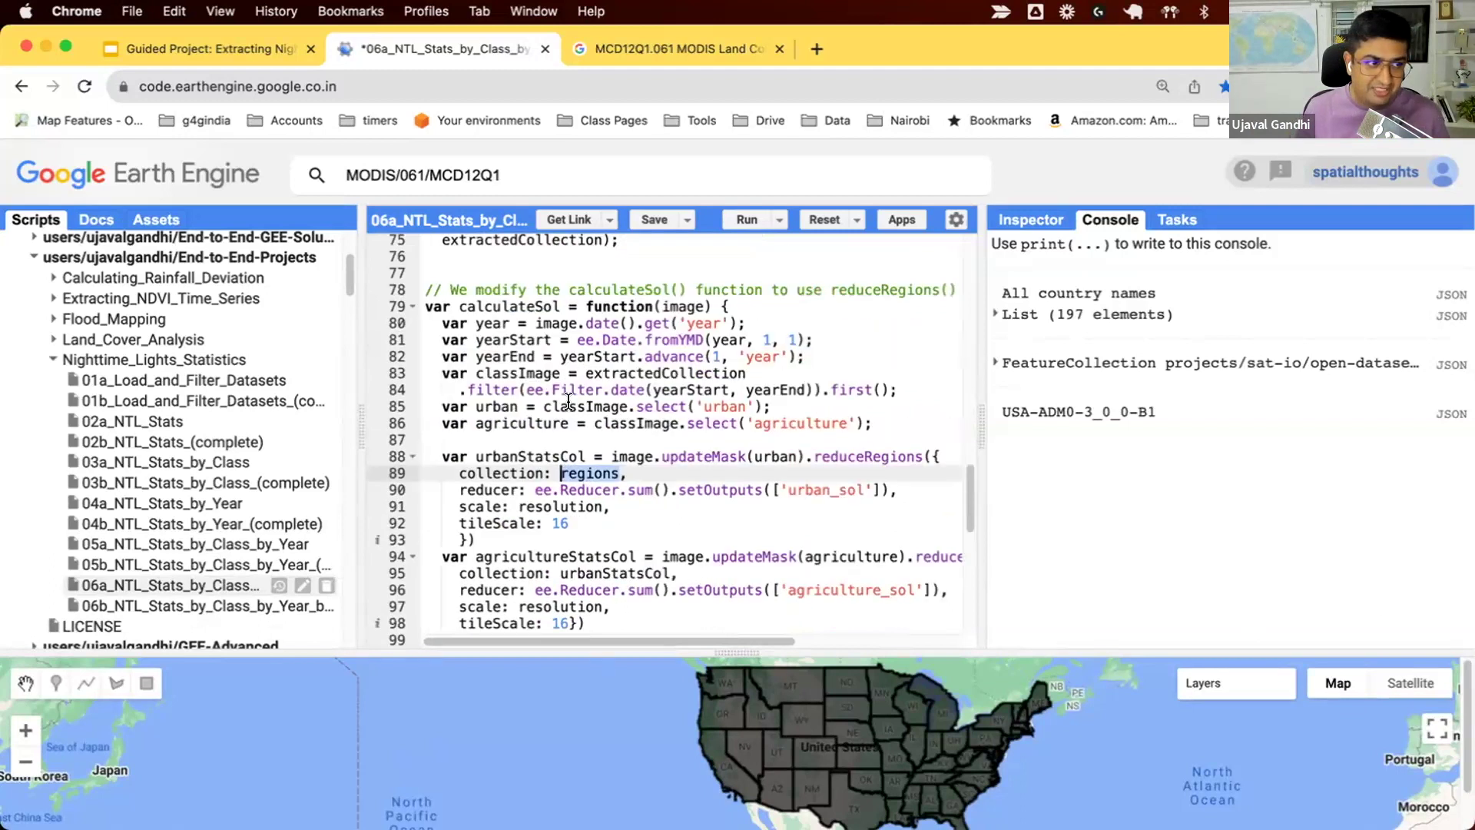
pyautogui.doubleClick(504, 439)
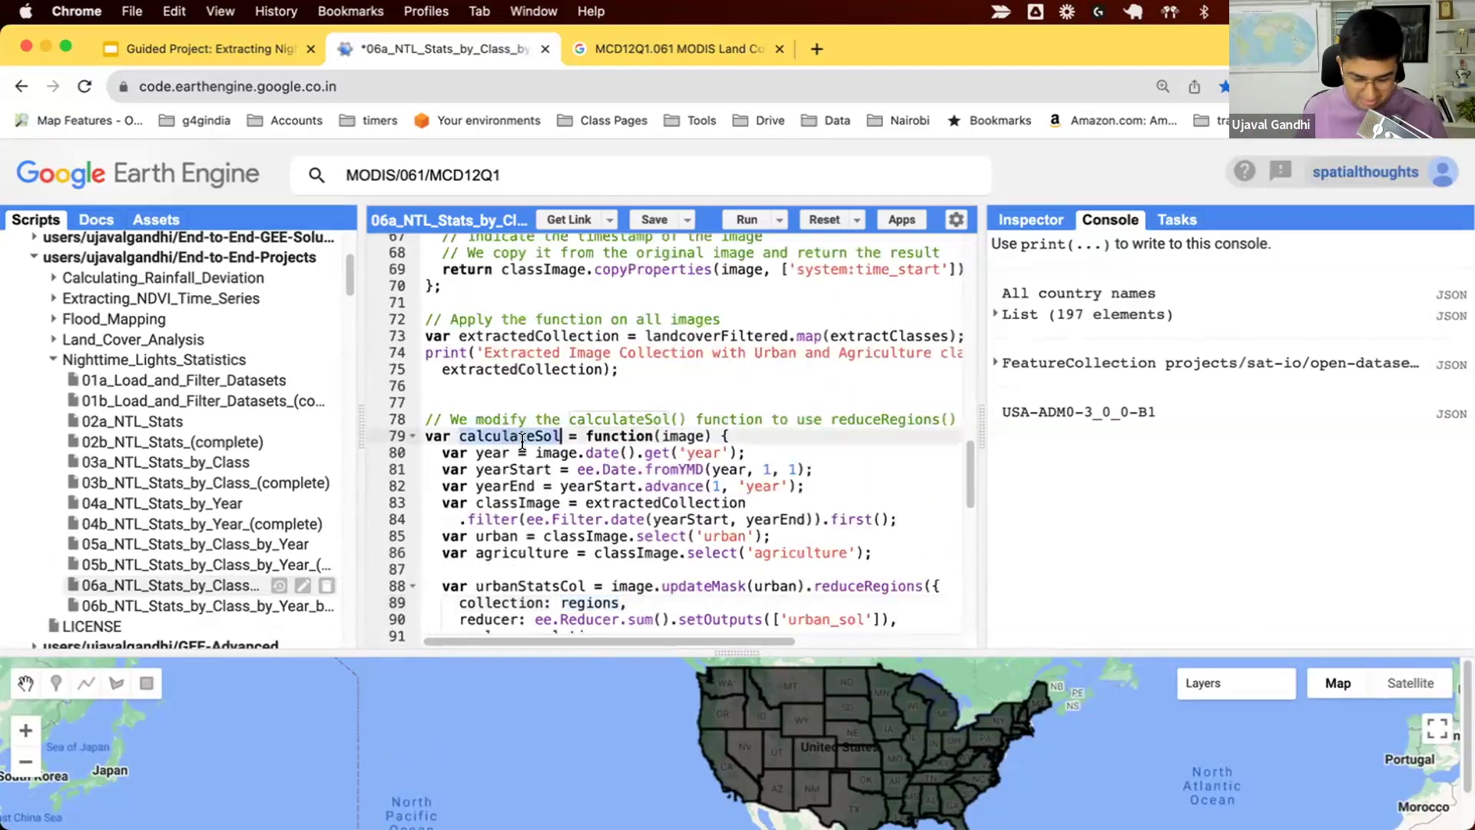
pyautogui.scroll(-15, 764, 396)
# Start var solByClassByRegionTimeSeries = ntlFiltered at the script's end and widen the editor
pyautogui.click(603, 622)
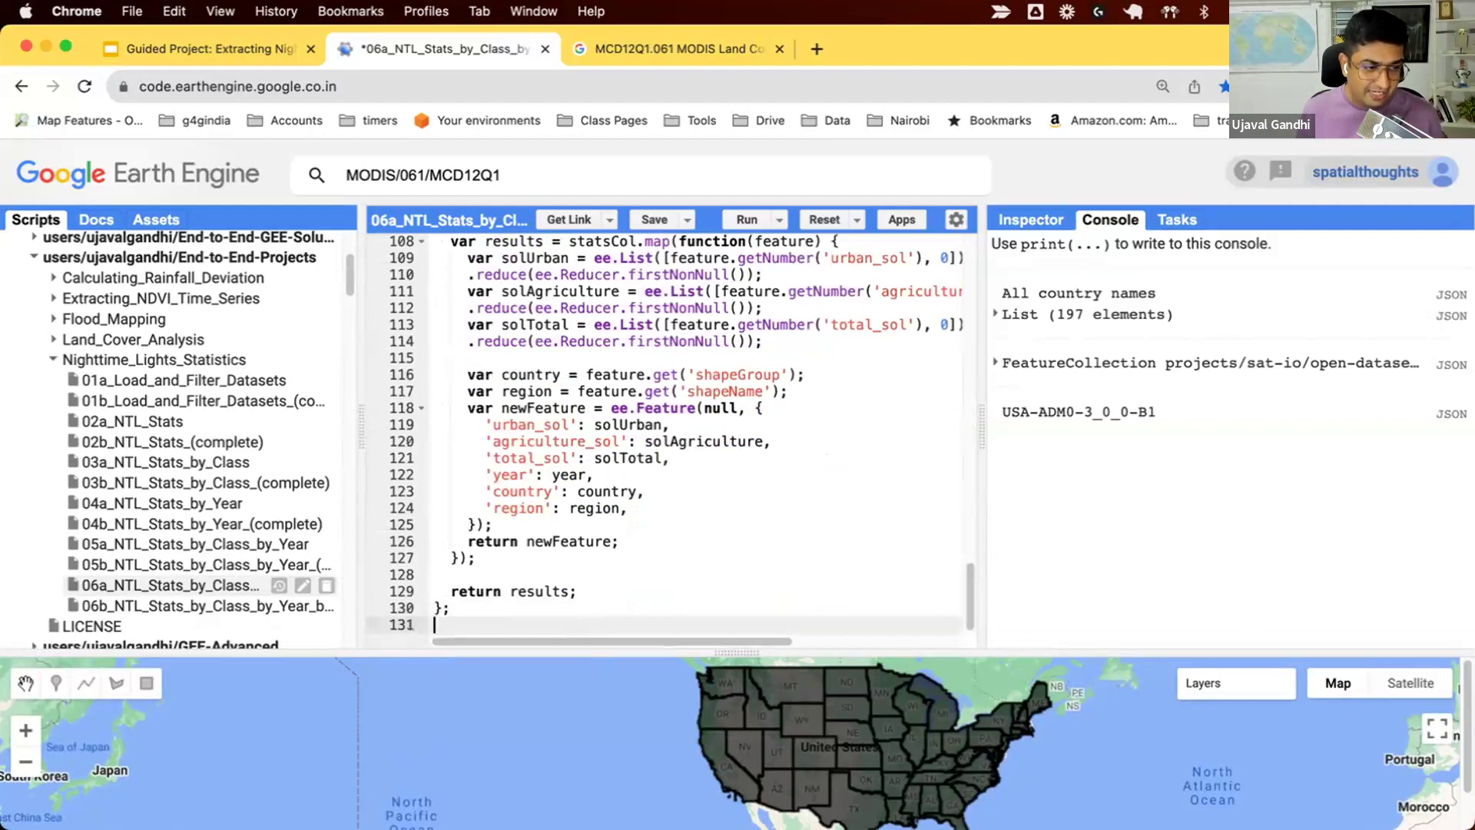
pyautogui.press('Return')
pyautogui.write('ntlFilt')
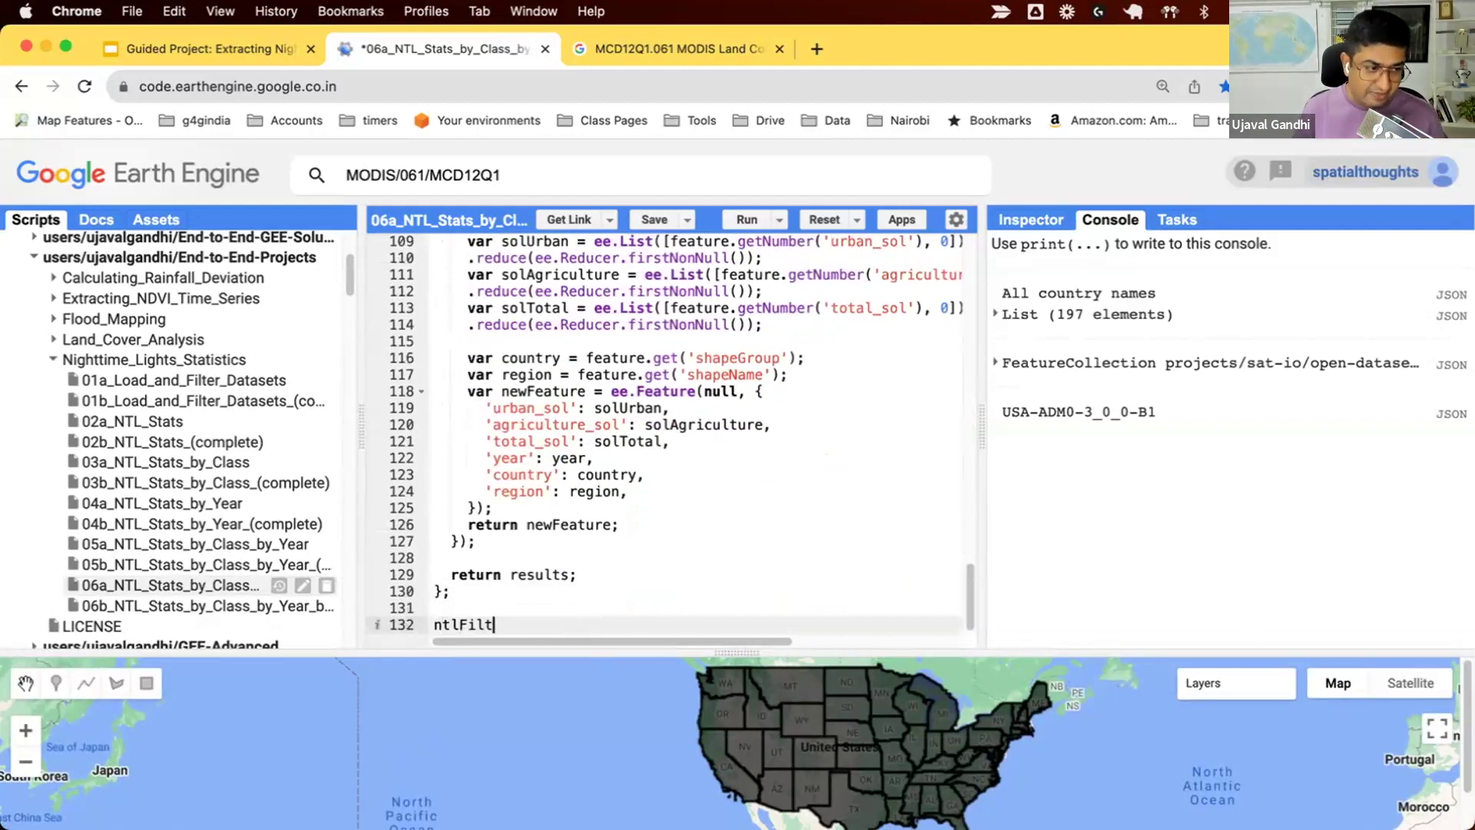
pyautogui.write('ered.map(calculateSol')
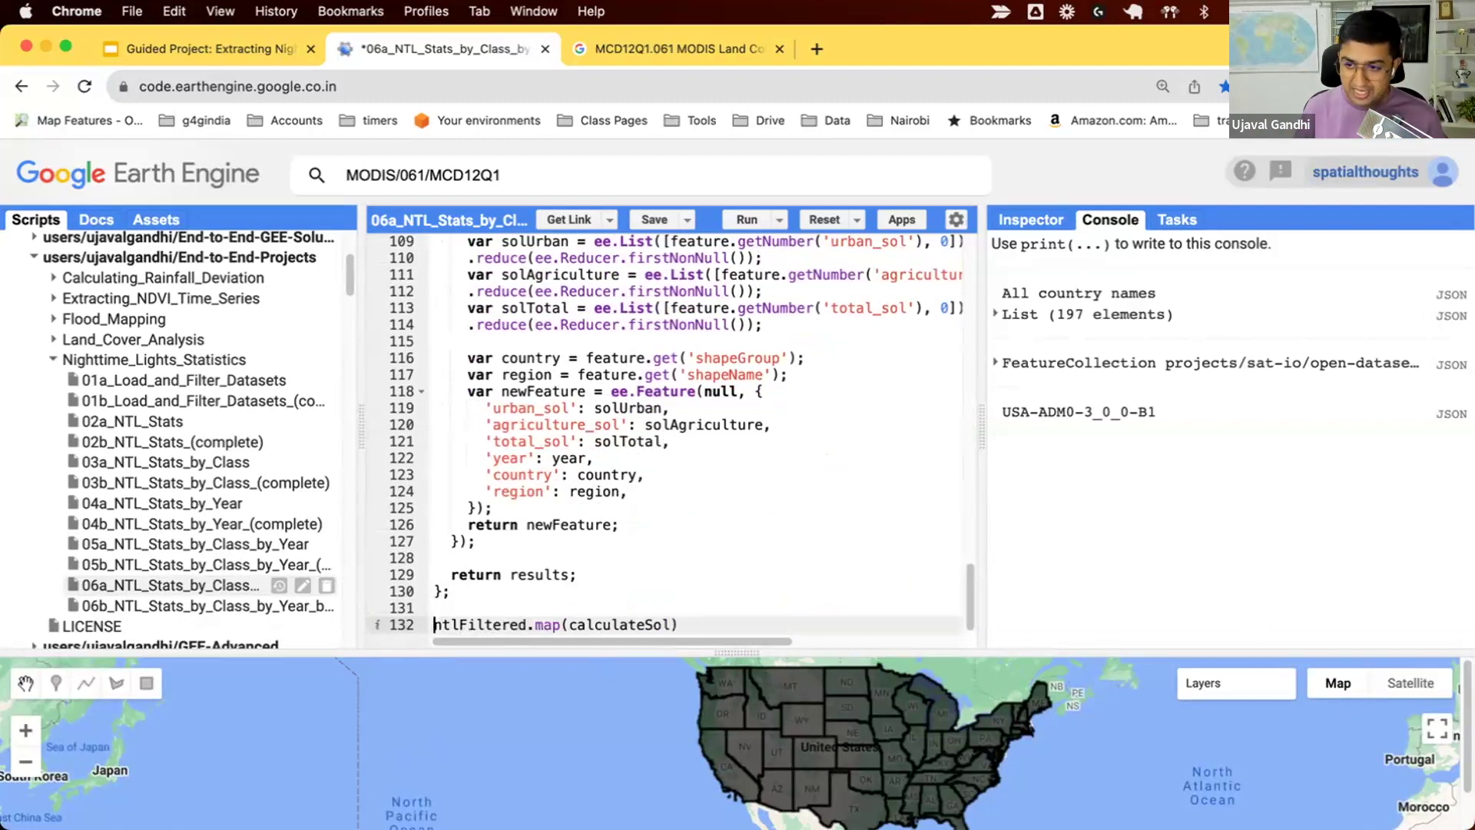
pyautogui.write('var ')
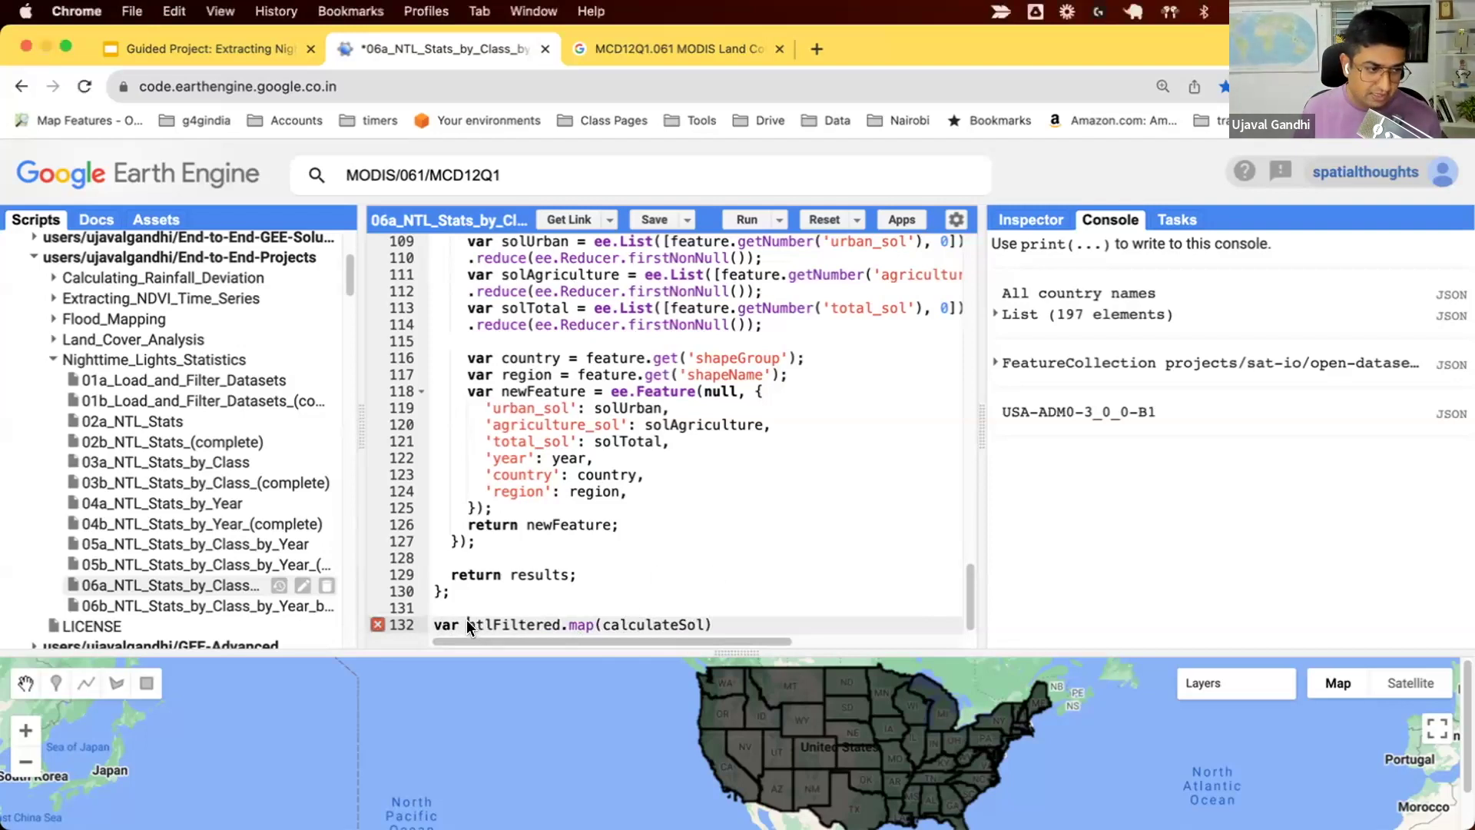
pyautogui.write('solByClassByRegionTimeSeries =')
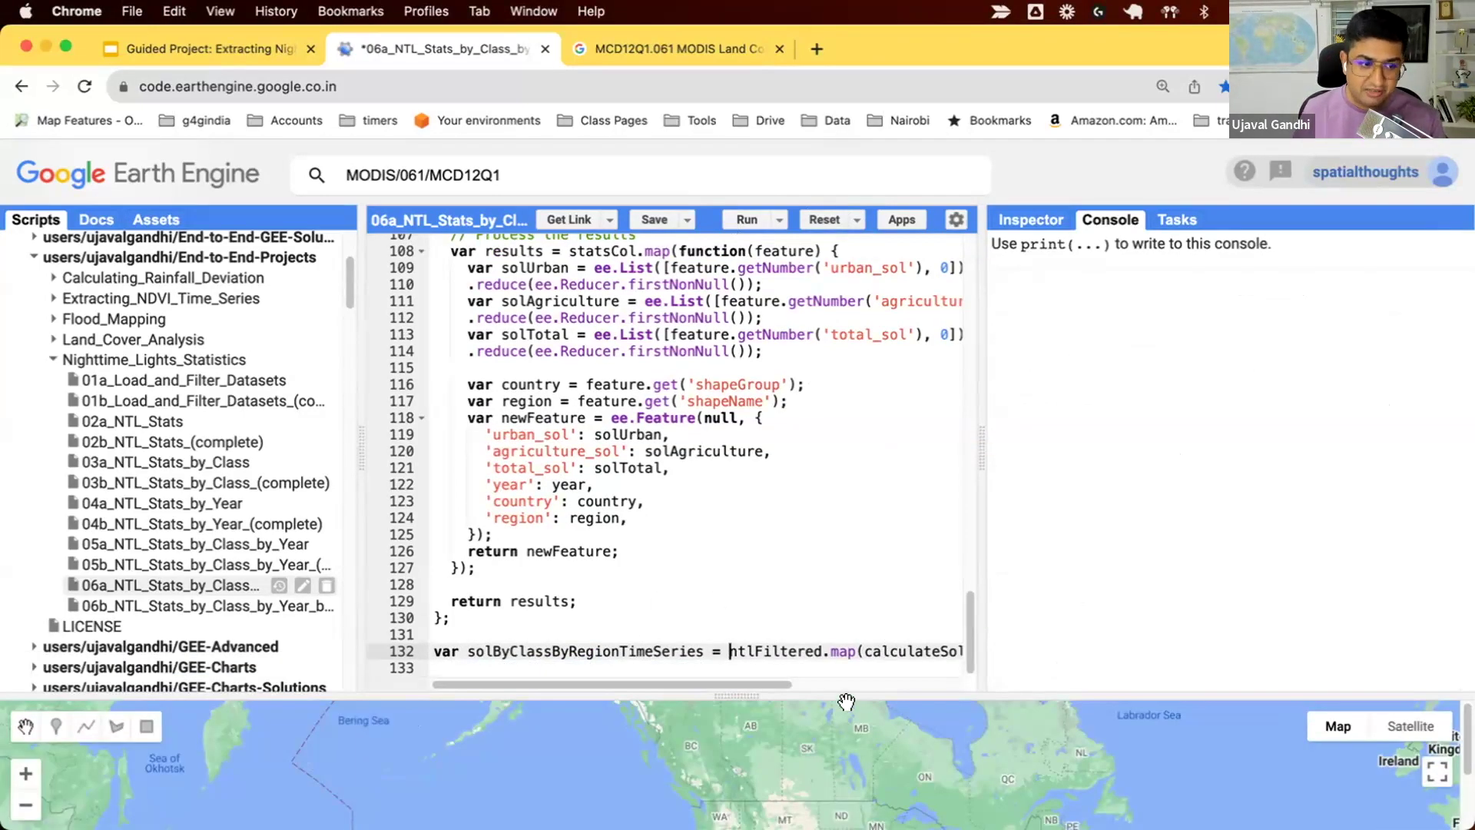
pyautogui.doubleClick(791, 650)
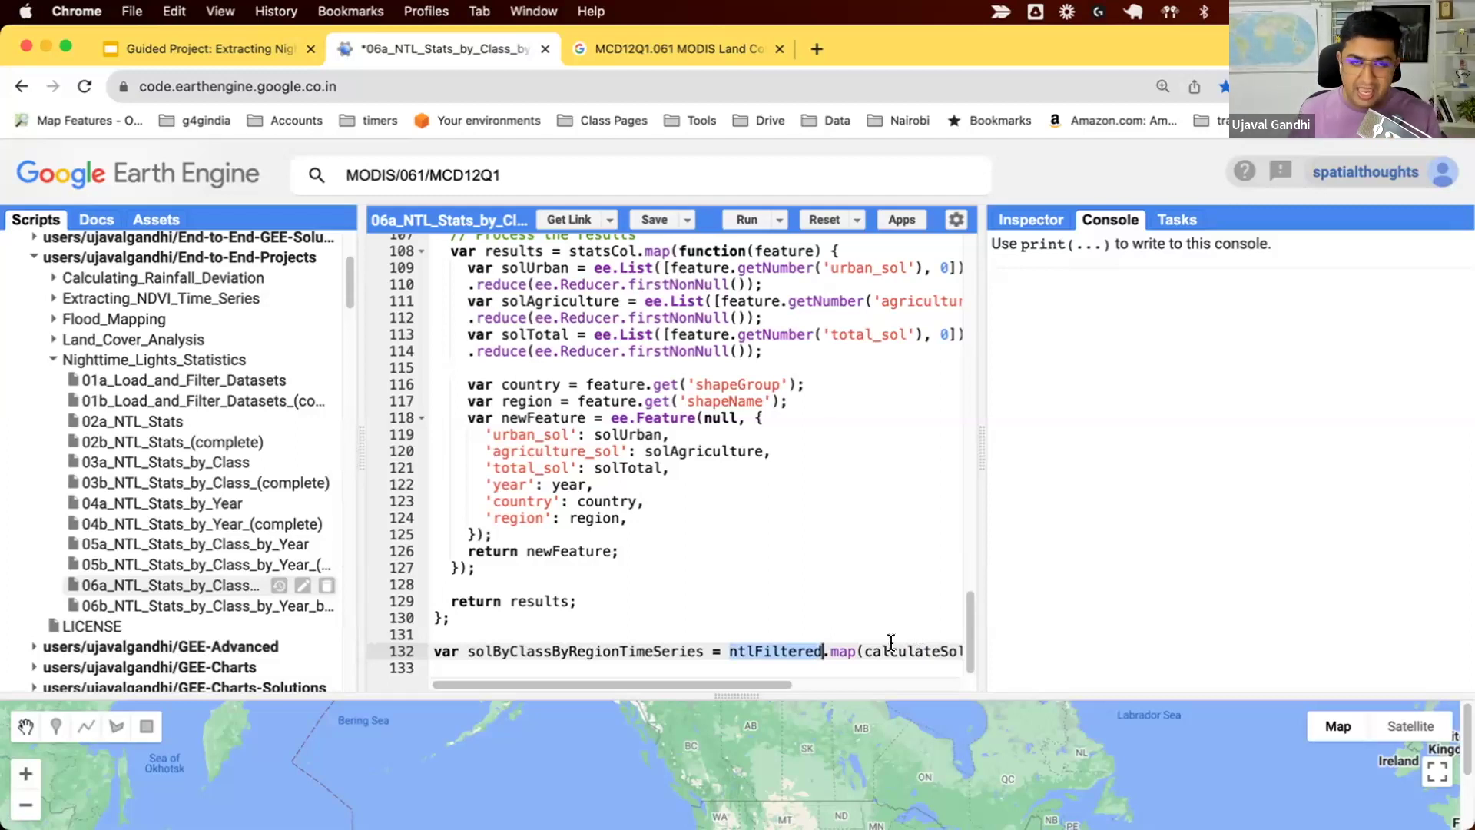
pyautogui.moveTo(975, 533); pyautogui.dragTo(1032, 532)
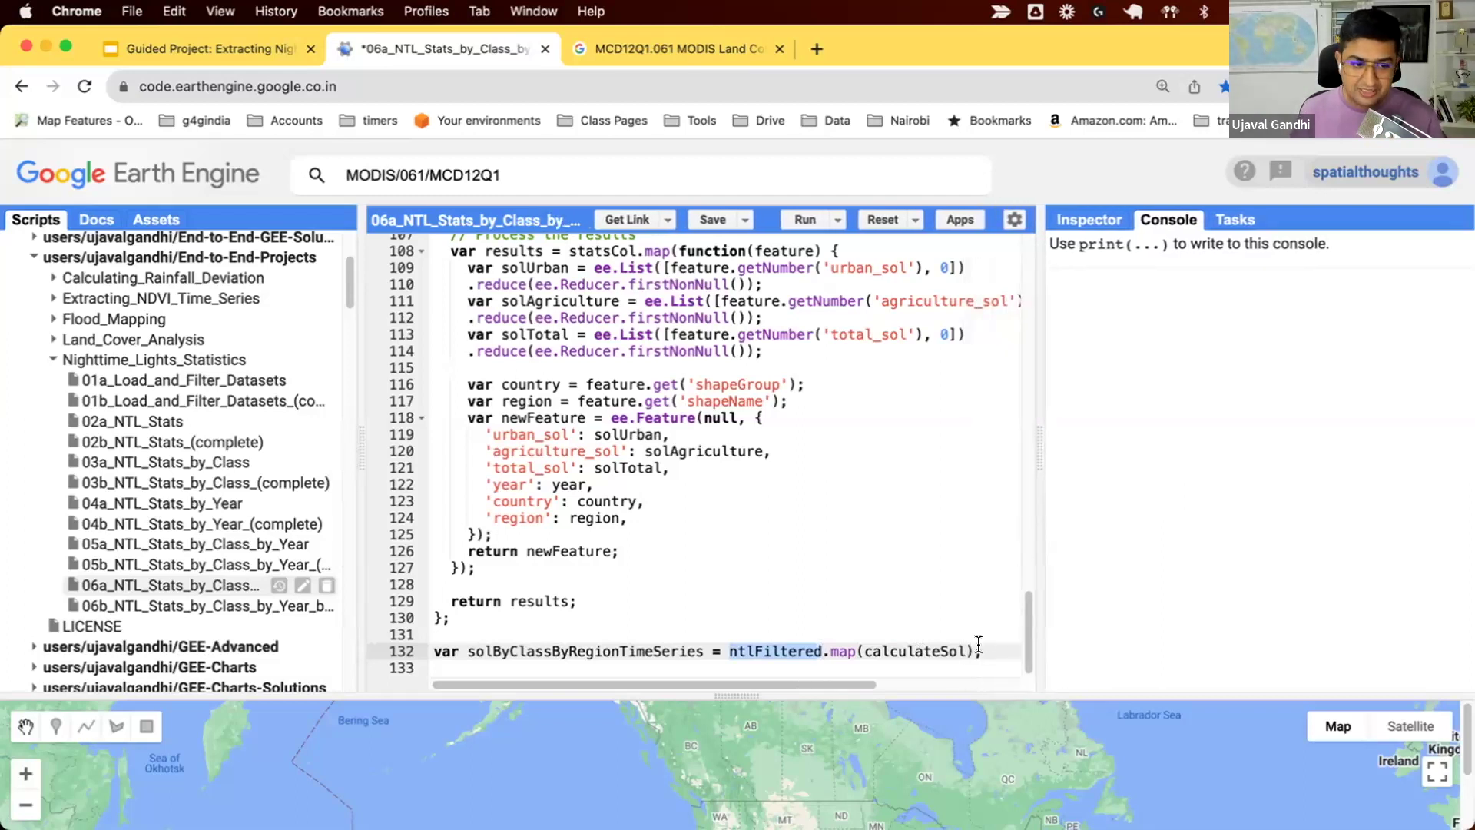
# Chain .map(calculateSol) and .flatten() onto separate lines
pyautogui.click(821, 647)
pyautogui.press('Return')
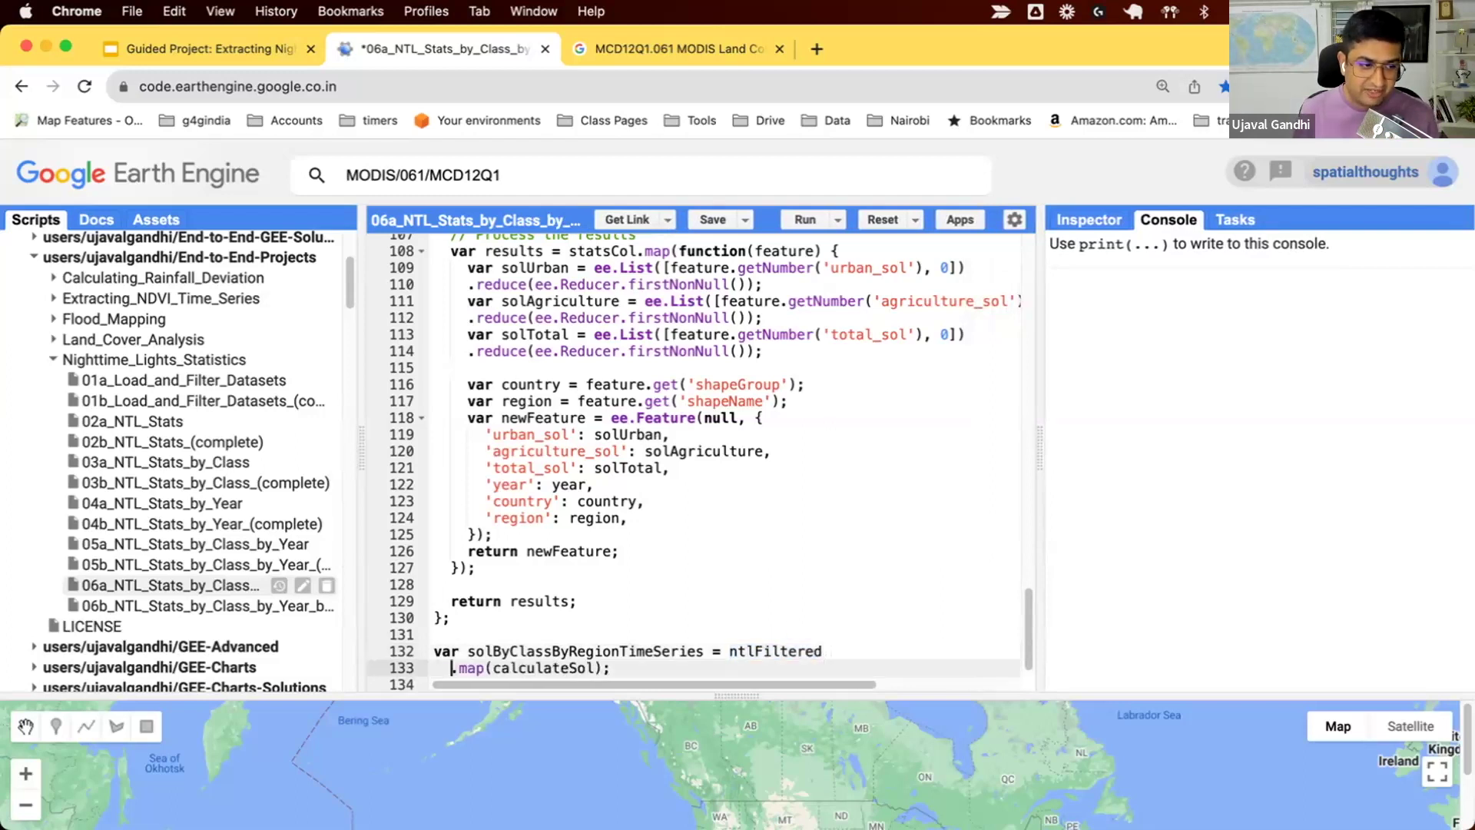
pyautogui.press('End')
pyautogui.press('BackSpace')
pyautogui.press('Return')
pyautogui.write('.')
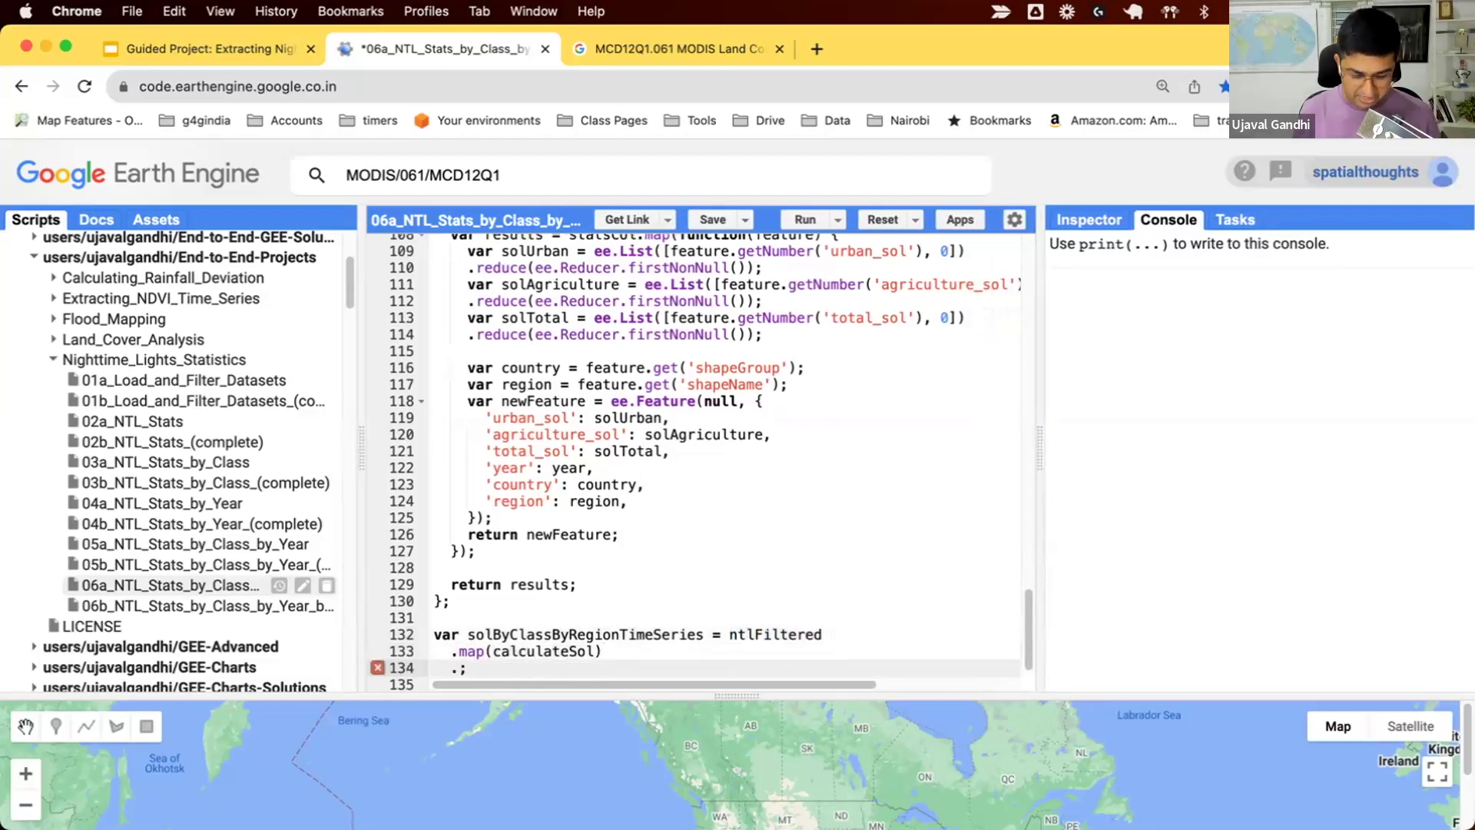
pyautogui.write('flatte()')
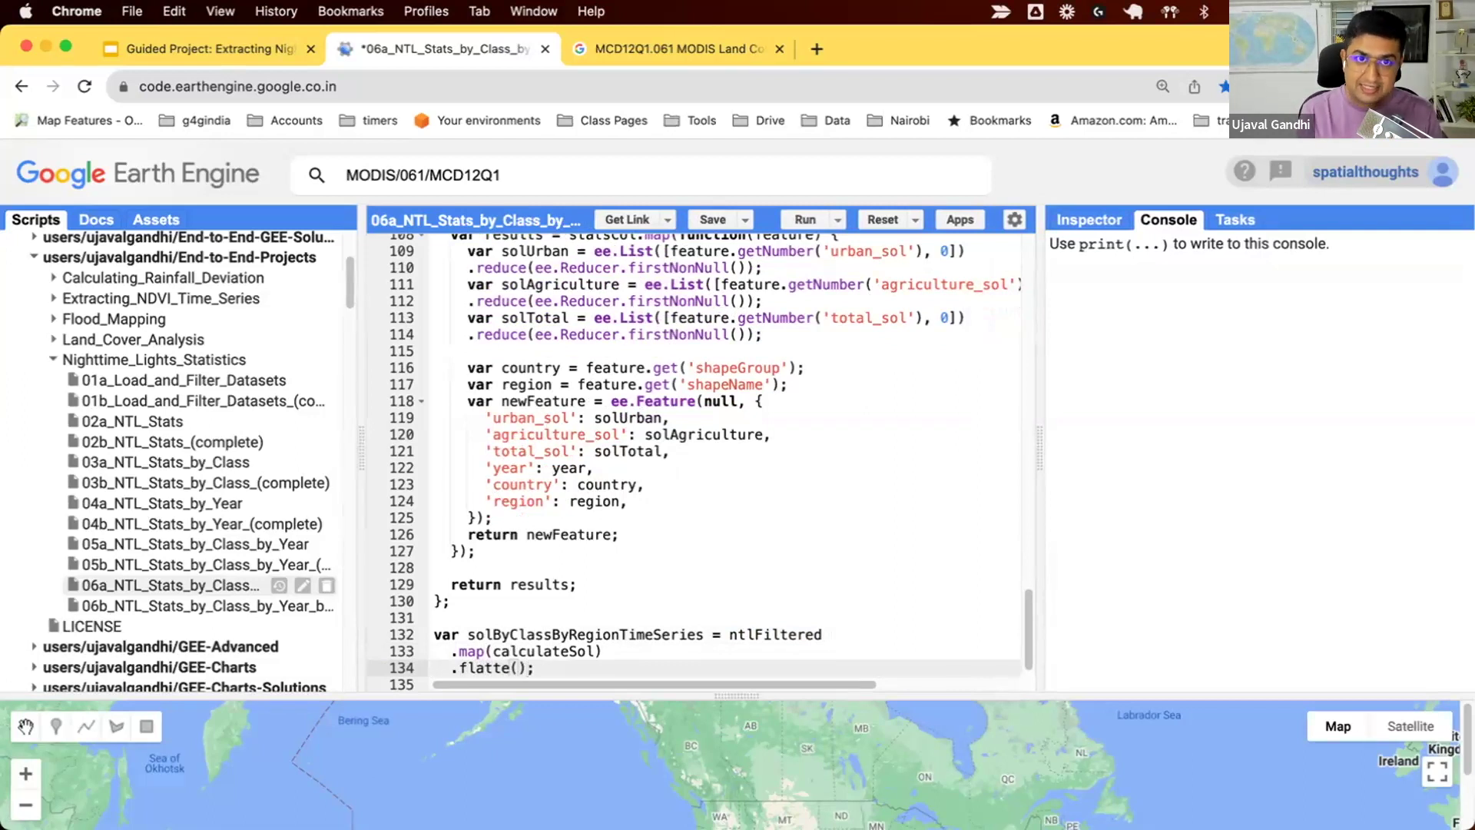
pyautogui.press('Left')
pyautogui.press('Left')
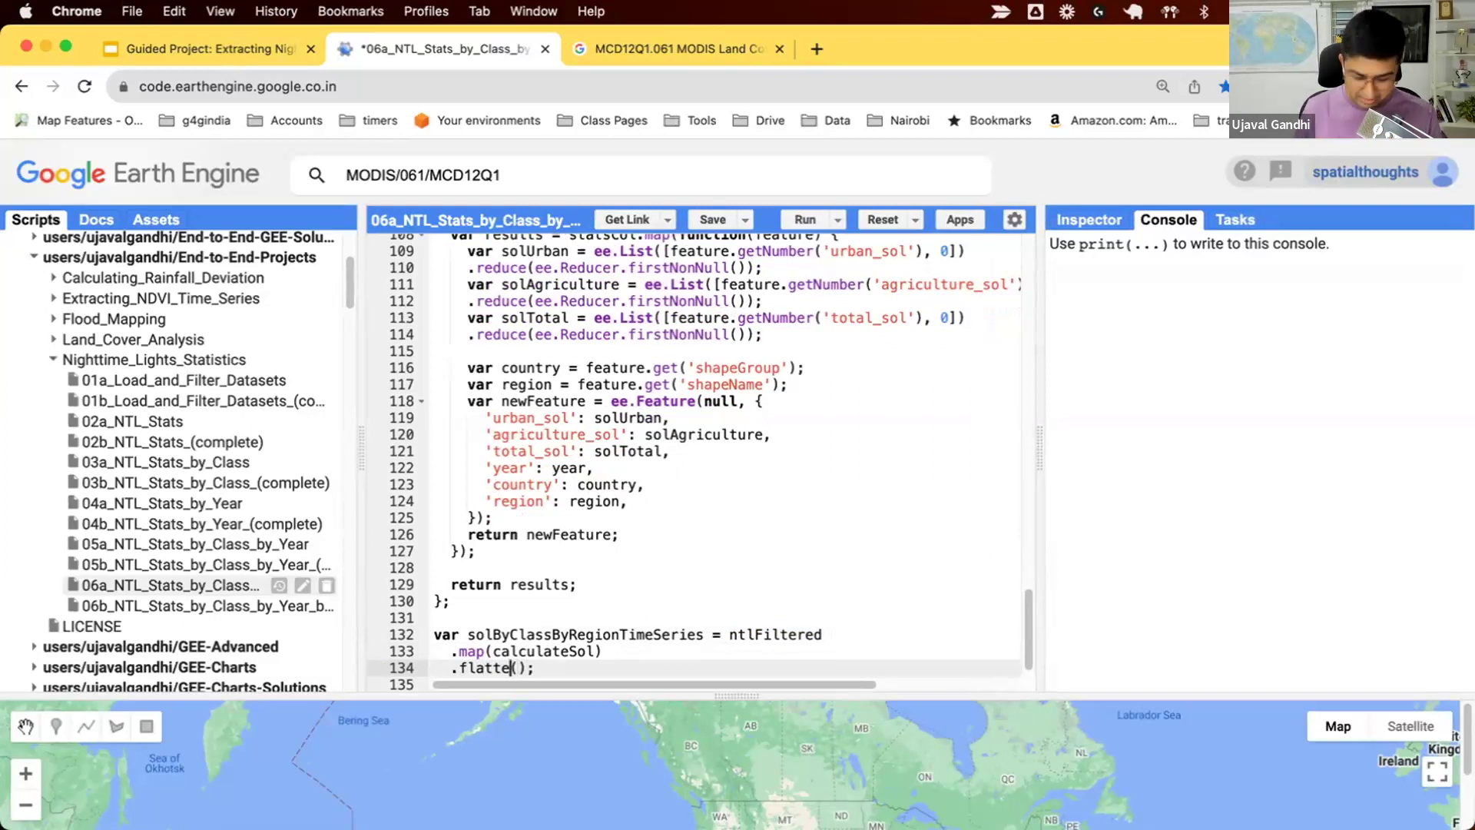
pyautogui.write('n')
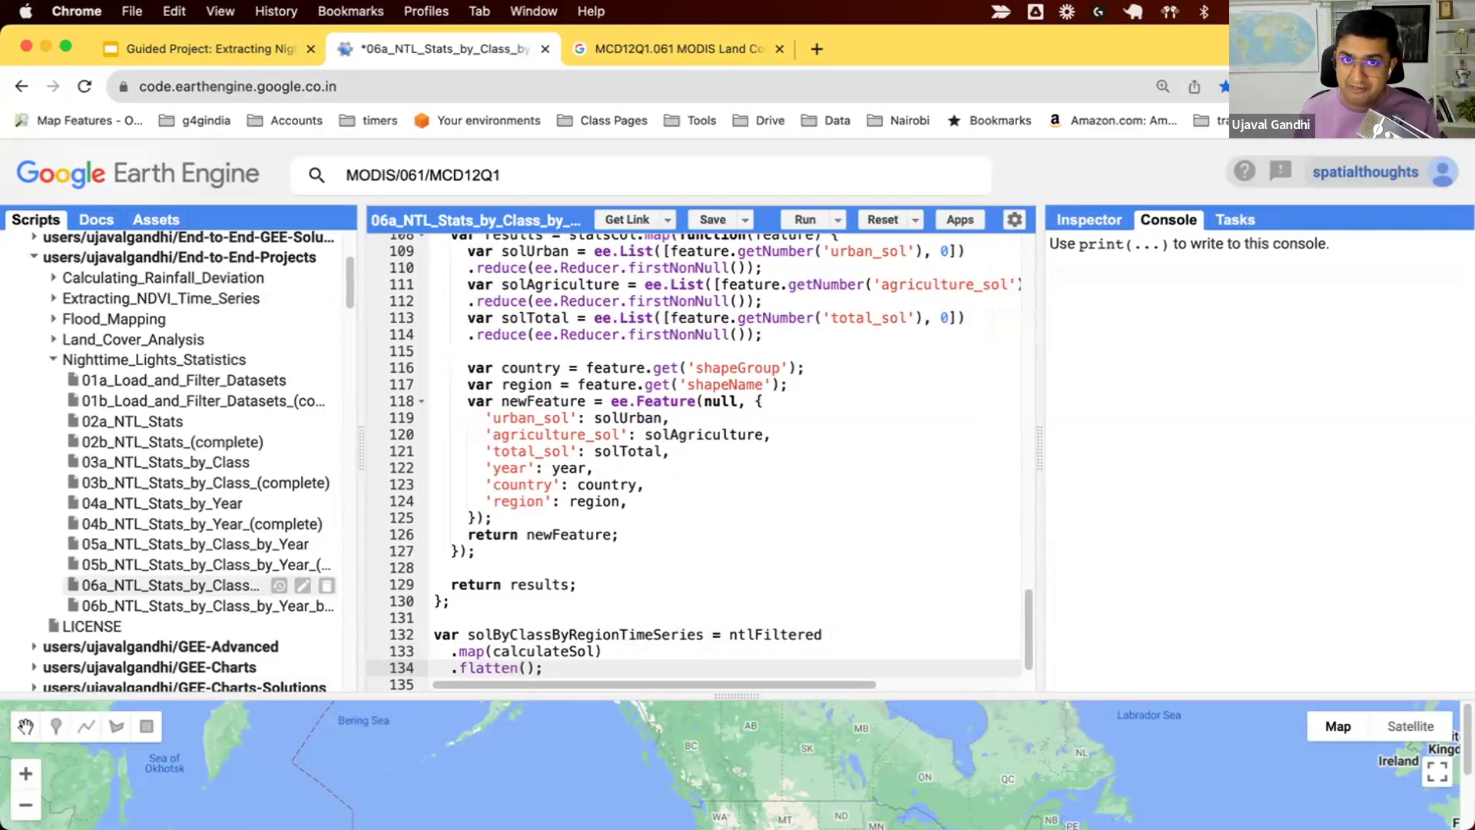
pyautogui.press('Down')
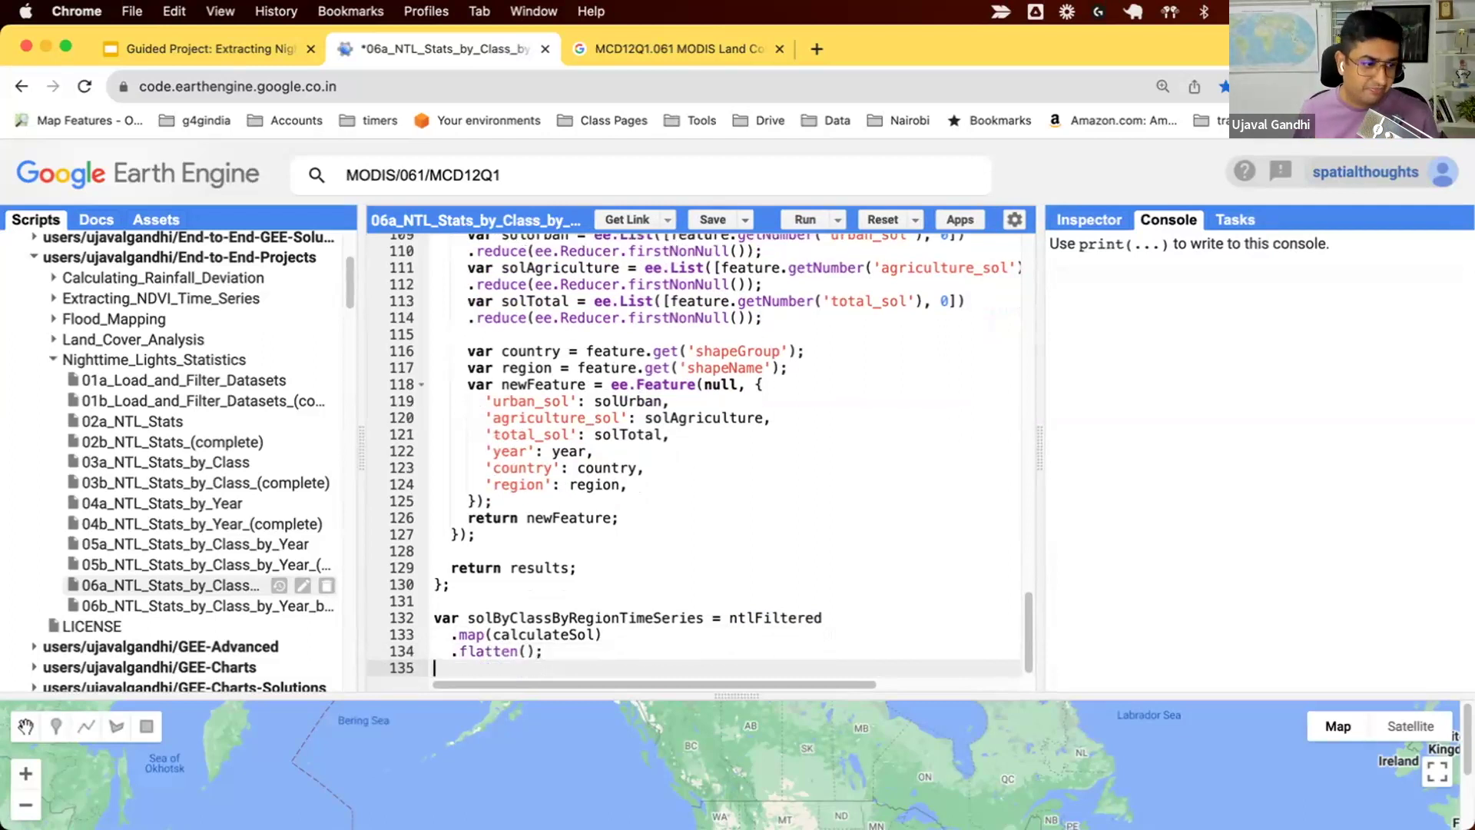
# Paste the six-column outputFields list and compare it with the feature properties
pyautogui.press('Return')
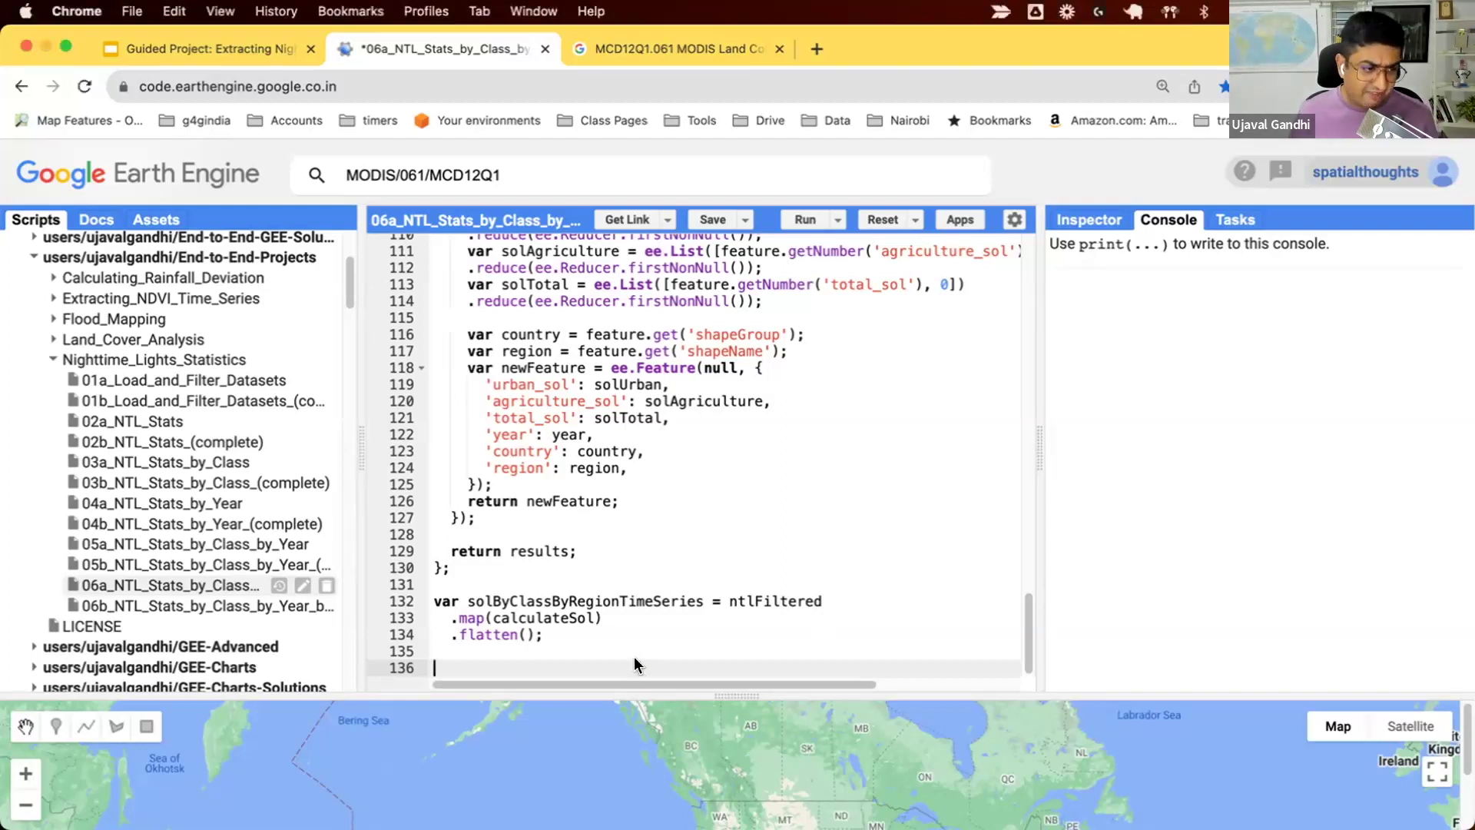
pyautogui.write("var outputFields = ['country', 'region', 'year',   'urban_sol', 'agriculture_sol', 'total_sol'];")
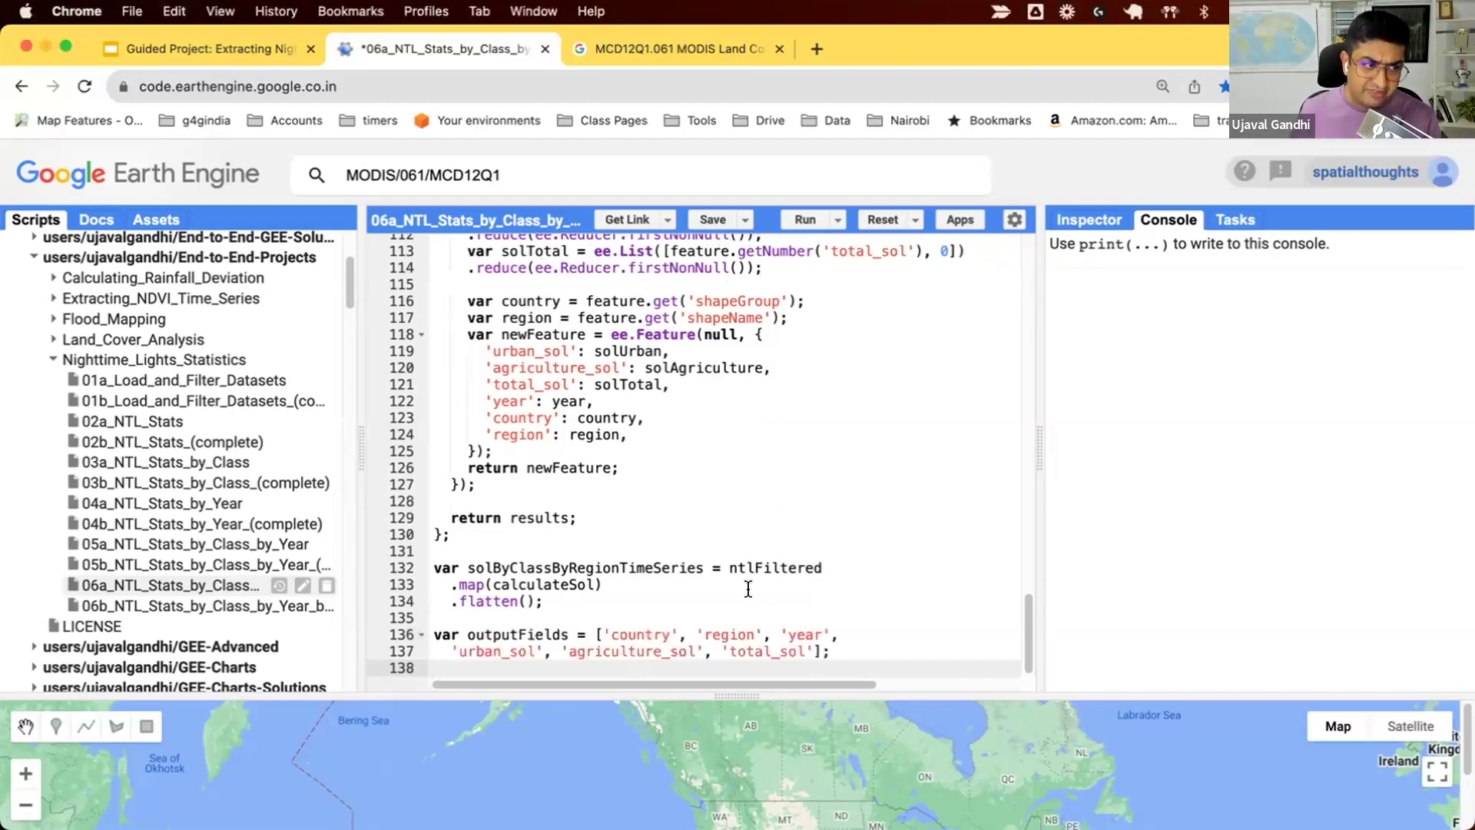
pyautogui.moveTo(526, 351); pyautogui.dragTo(528, 426)
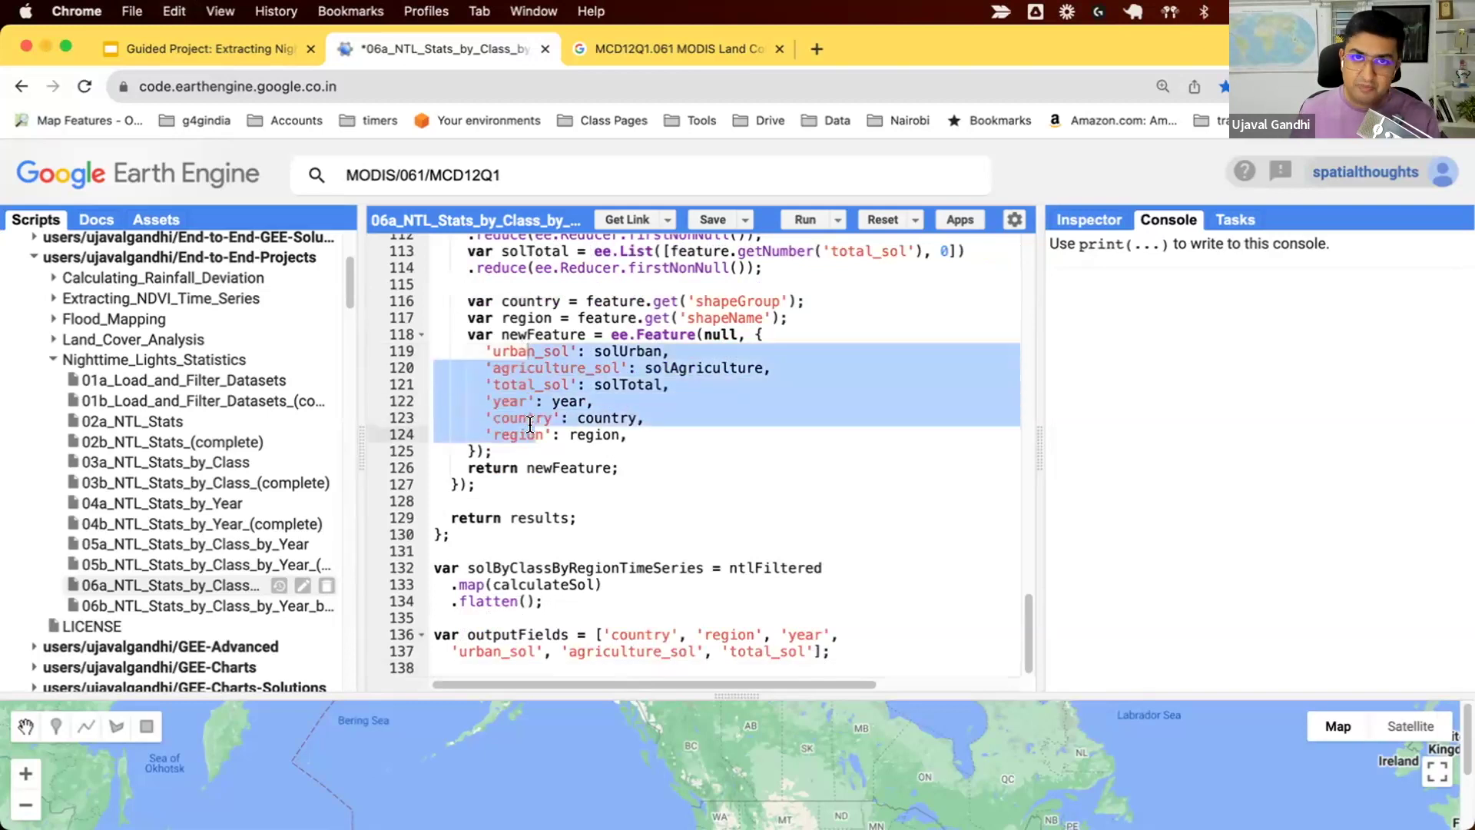
pyautogui.click(810, 652)
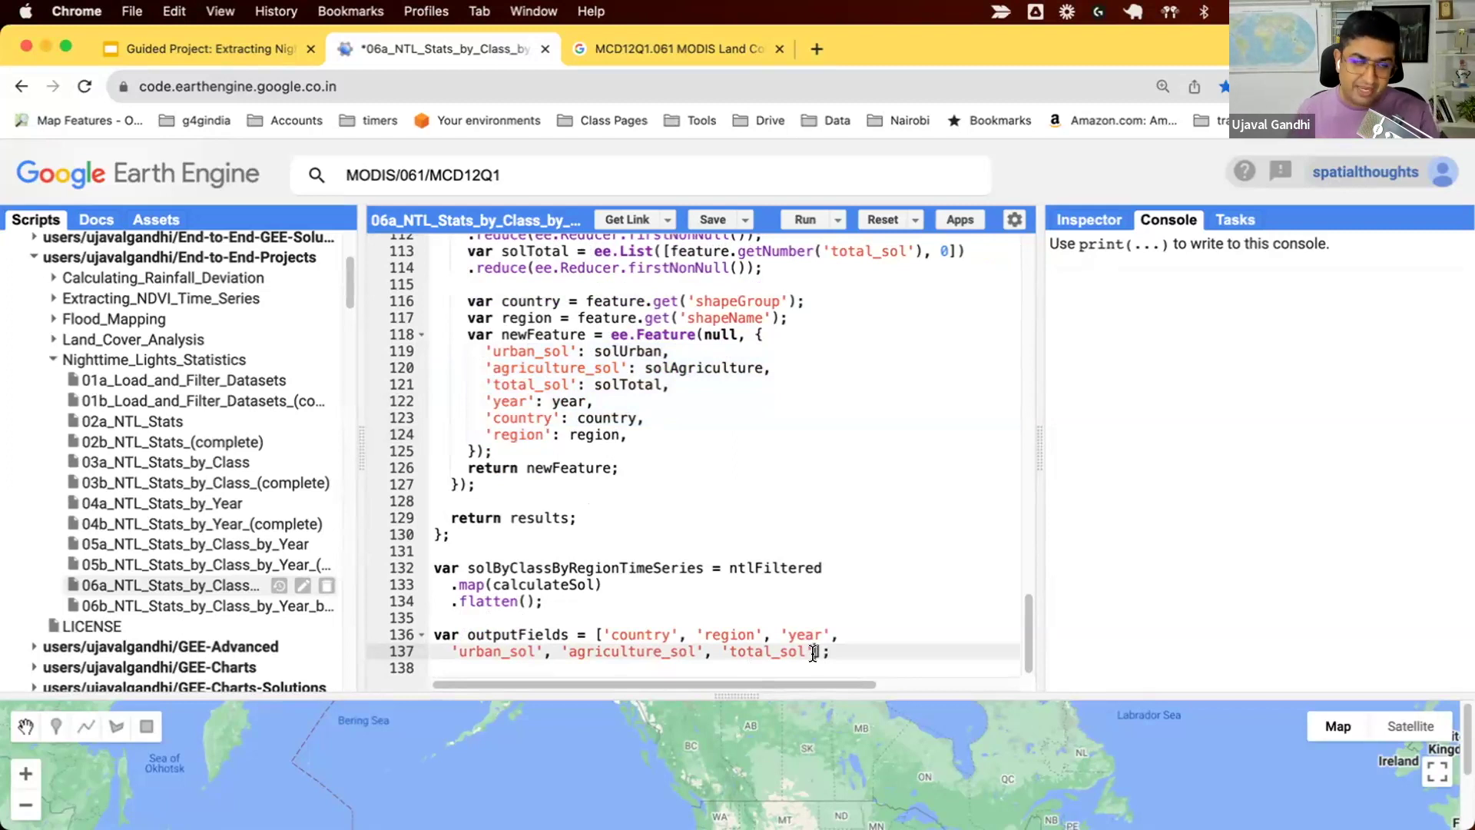
pyautogui.click(828, 668)
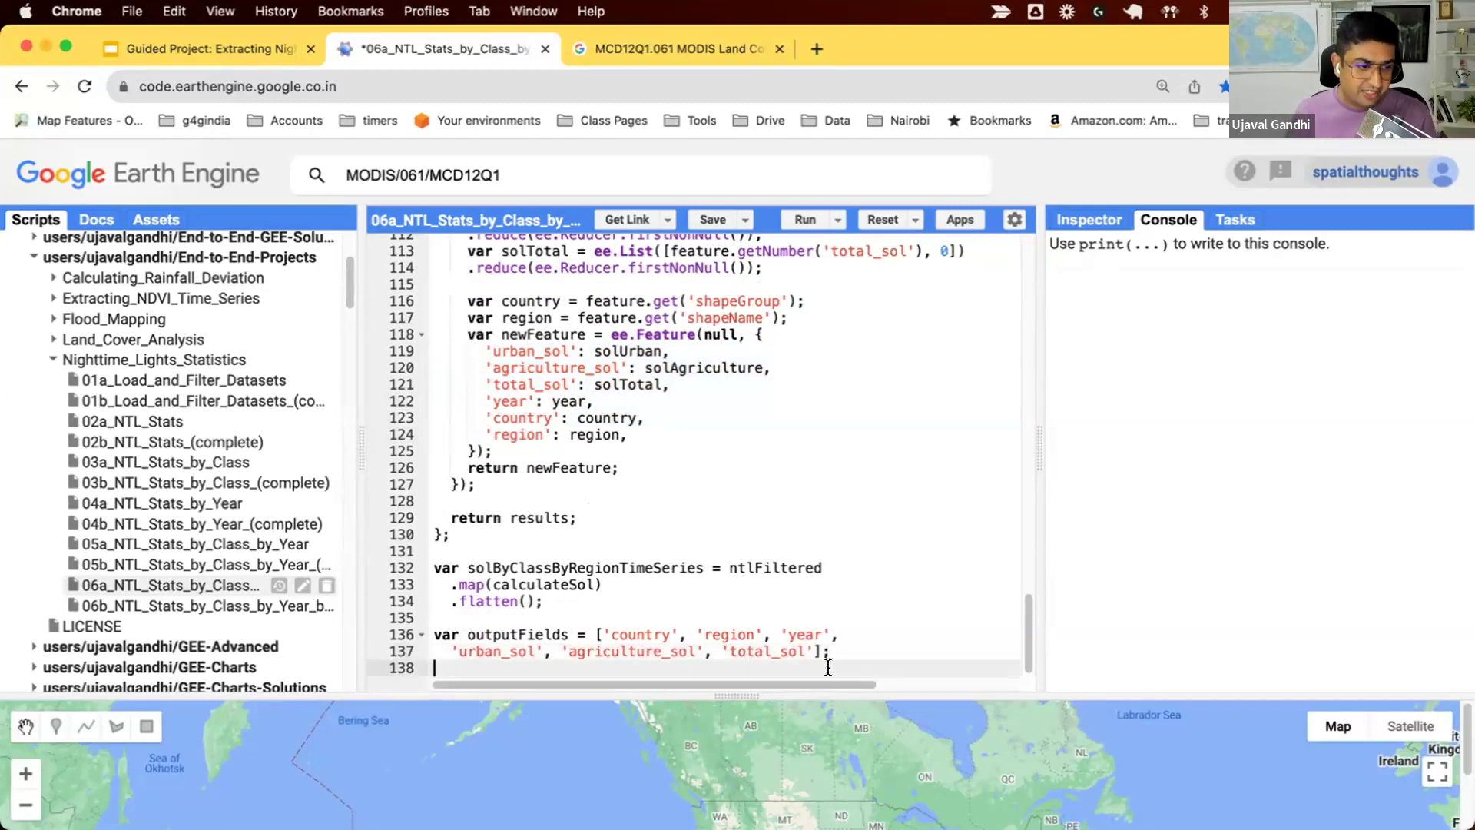
# Insert an Export.table.toDrive call using the suggested parameter template
pyautogui.press('Return')
pyautogui.write('Ex')
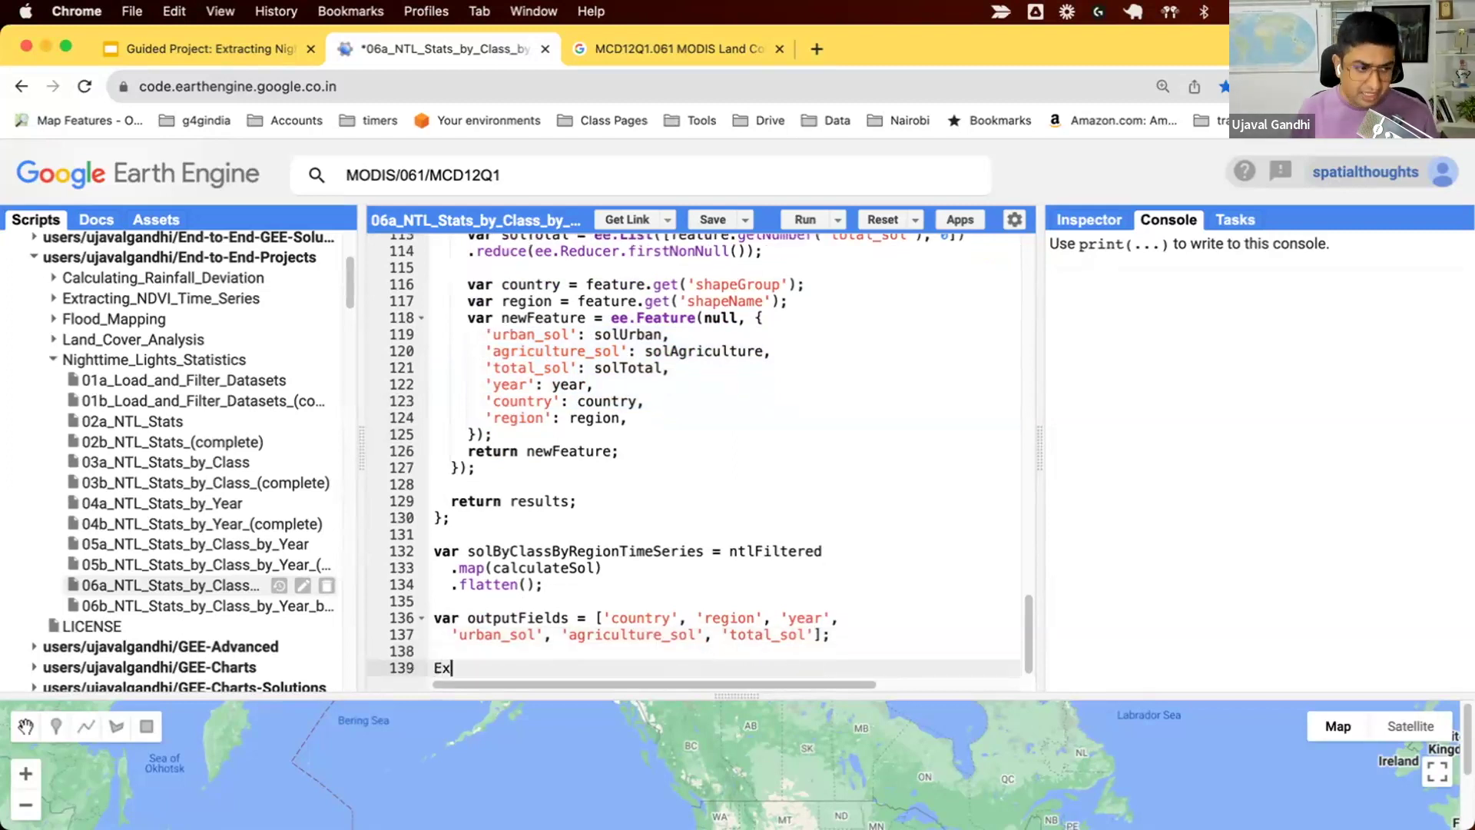
pyautogui.write('port.')
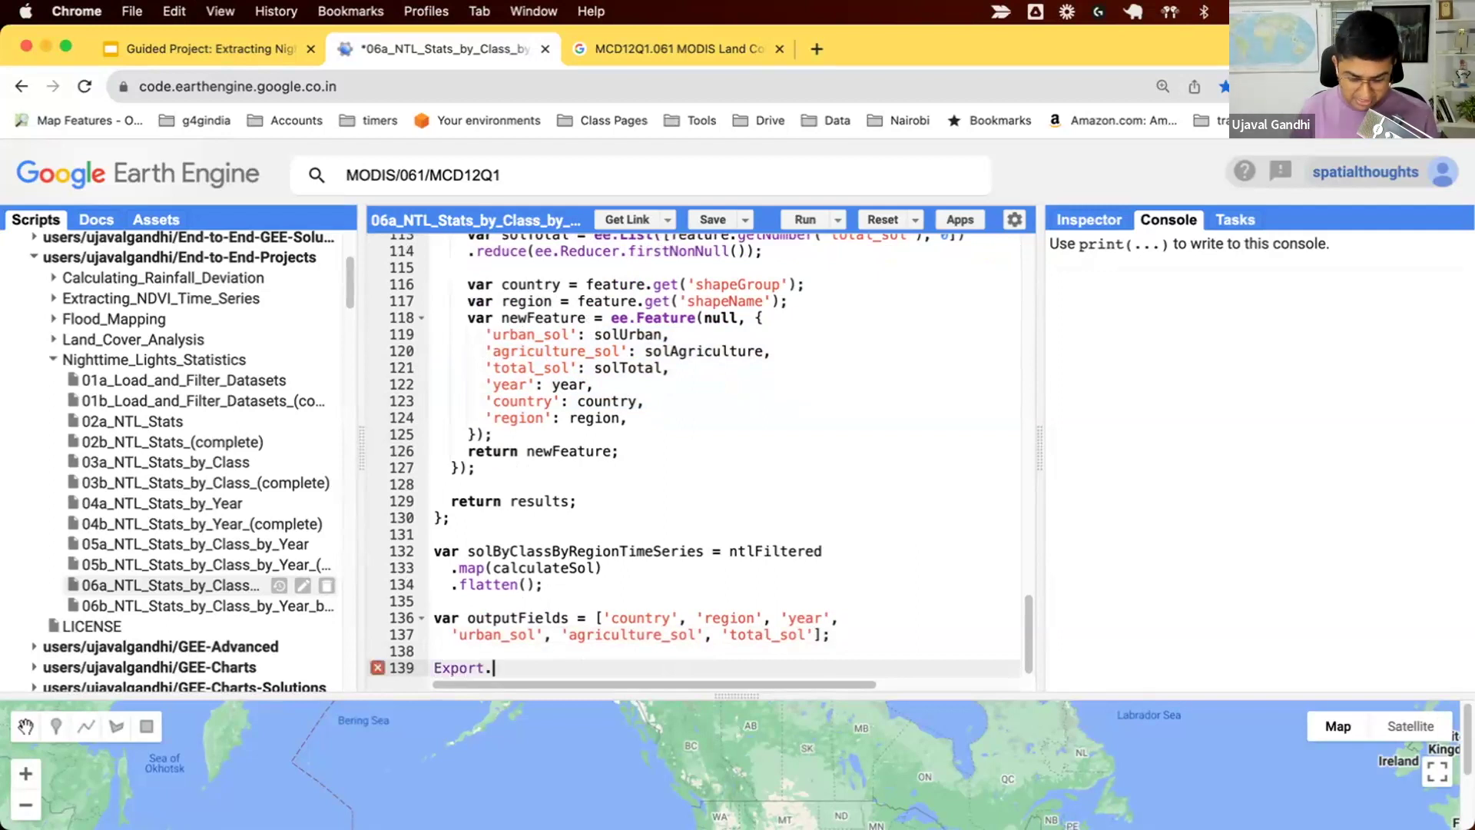
pyautogui.write('table.')
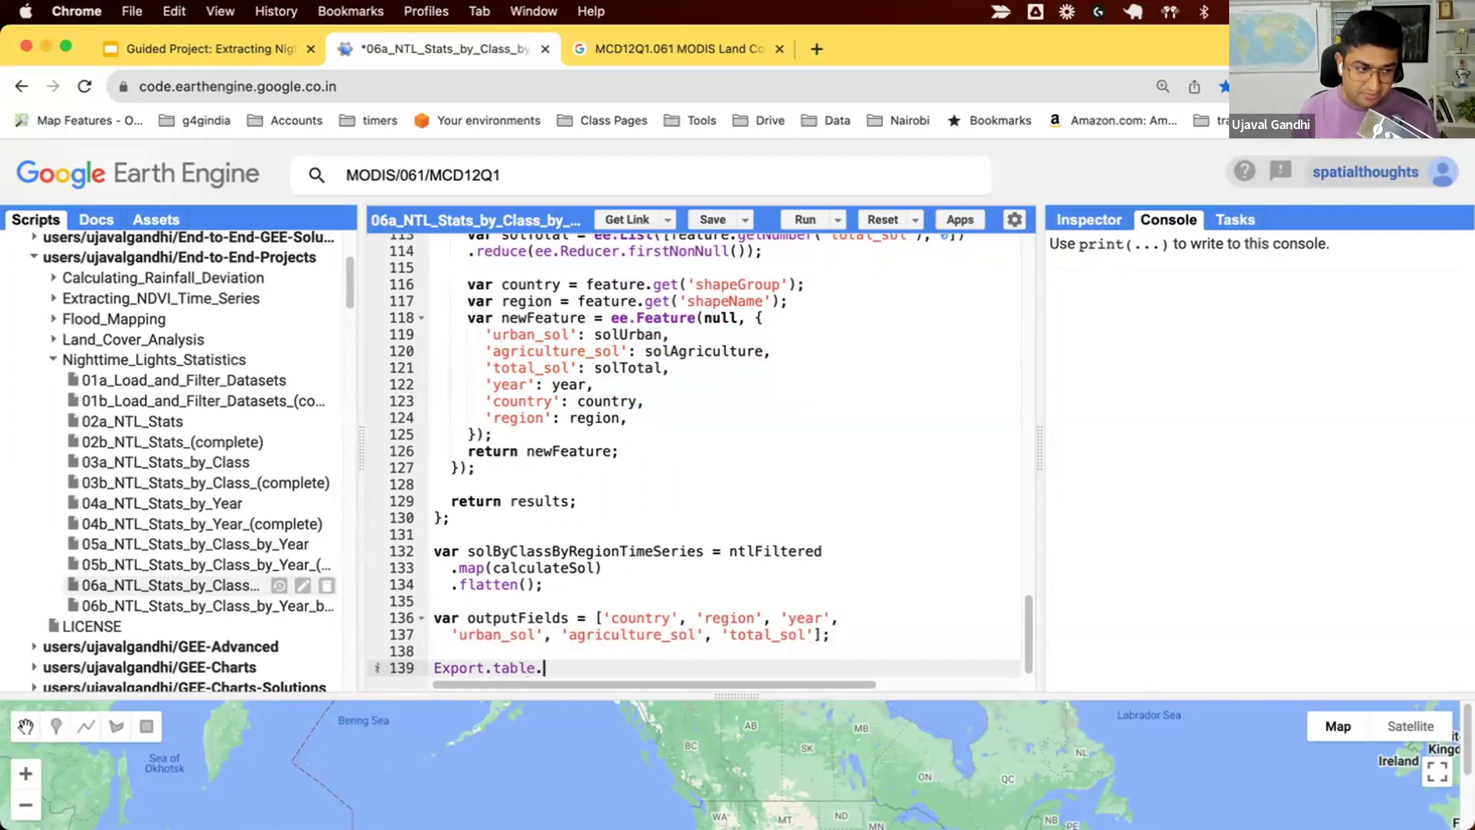
pyautogui.write('toDrive(')
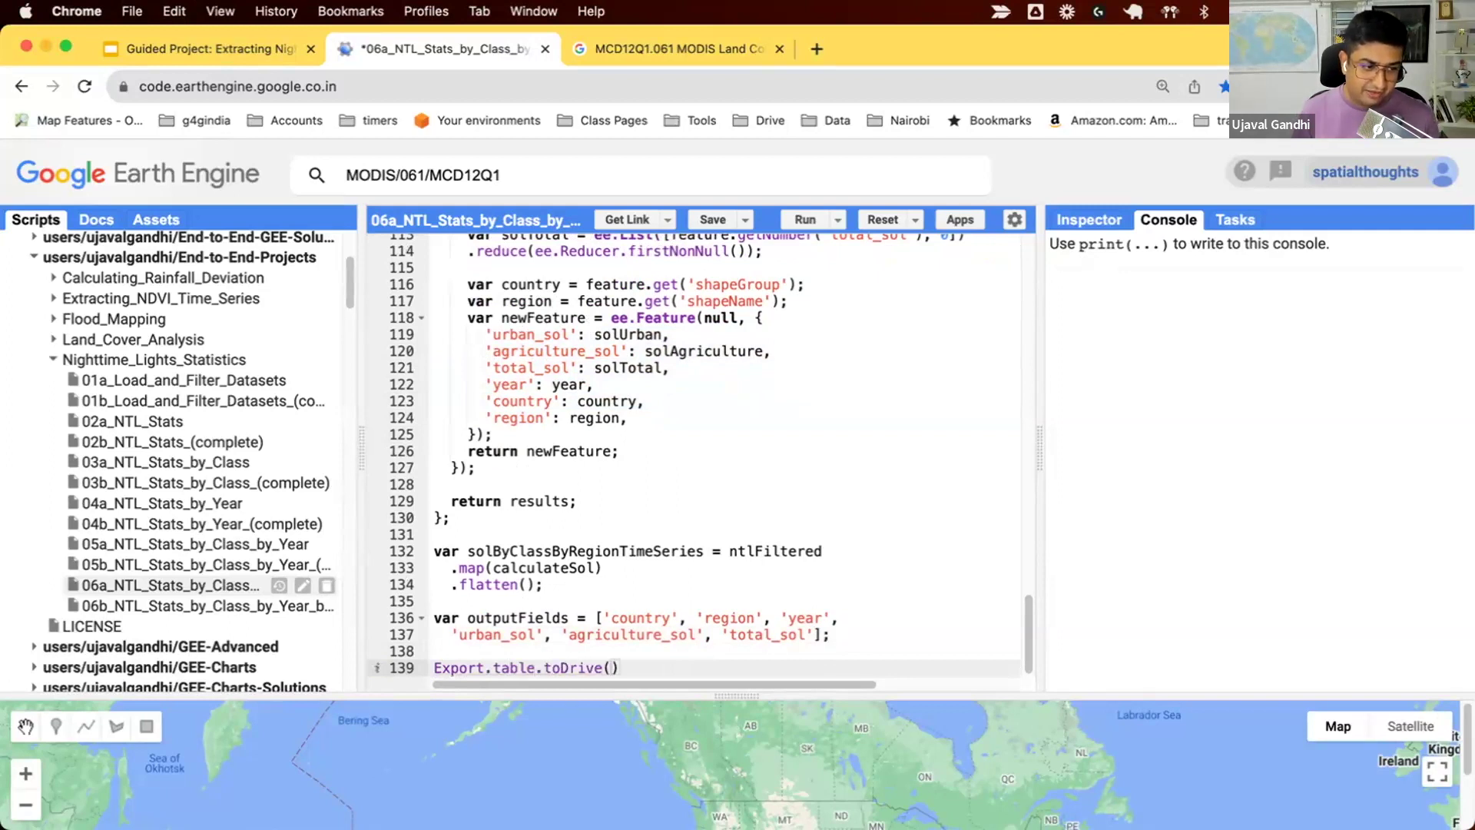
pyautogui.hotkey('ctrl', 'space')
pyautogui.press('Return')
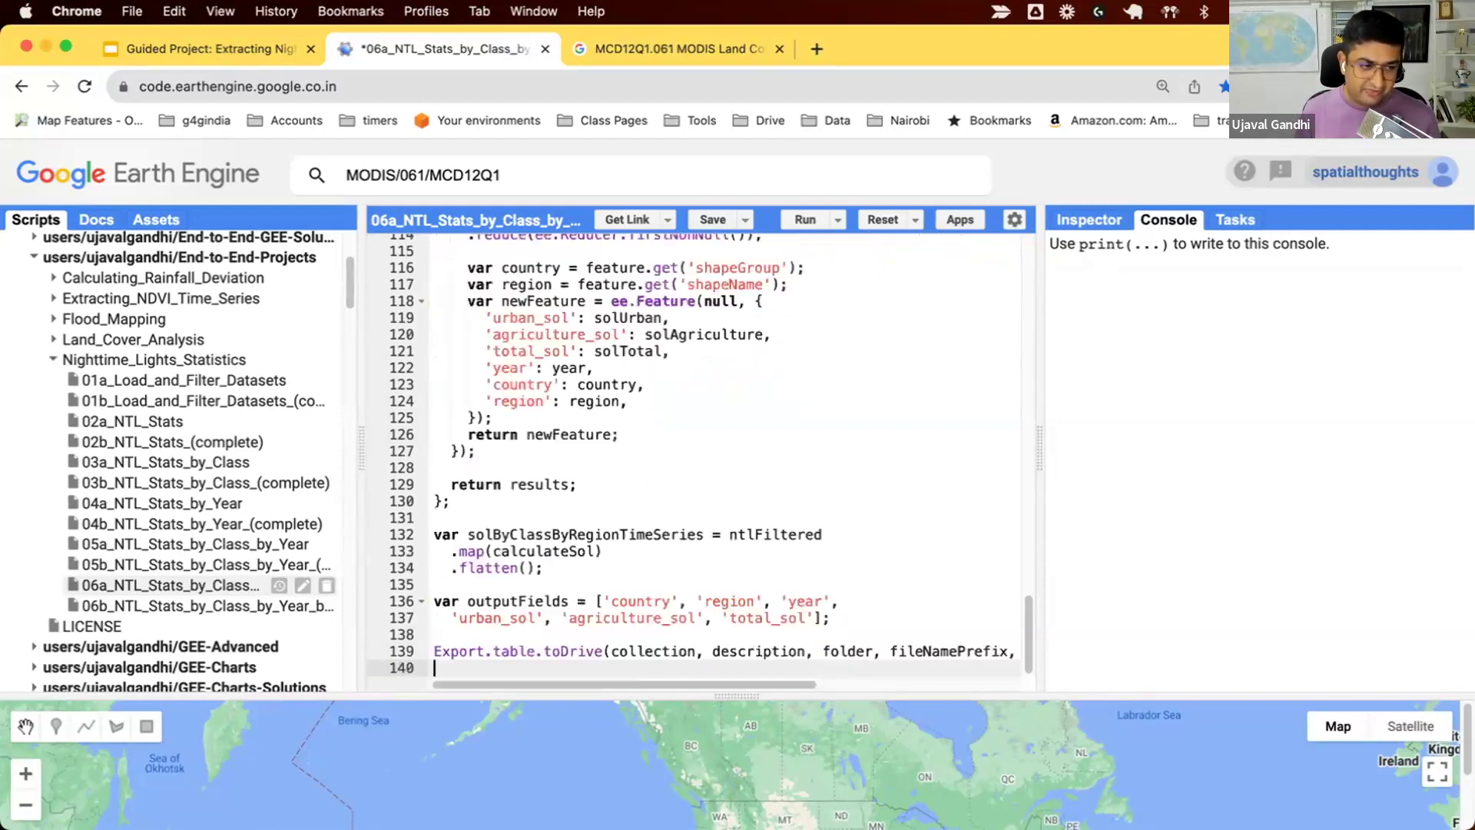
pyautogui.press('Return')
pyautogui.press('Return')
pyautogui.click(607, 650)
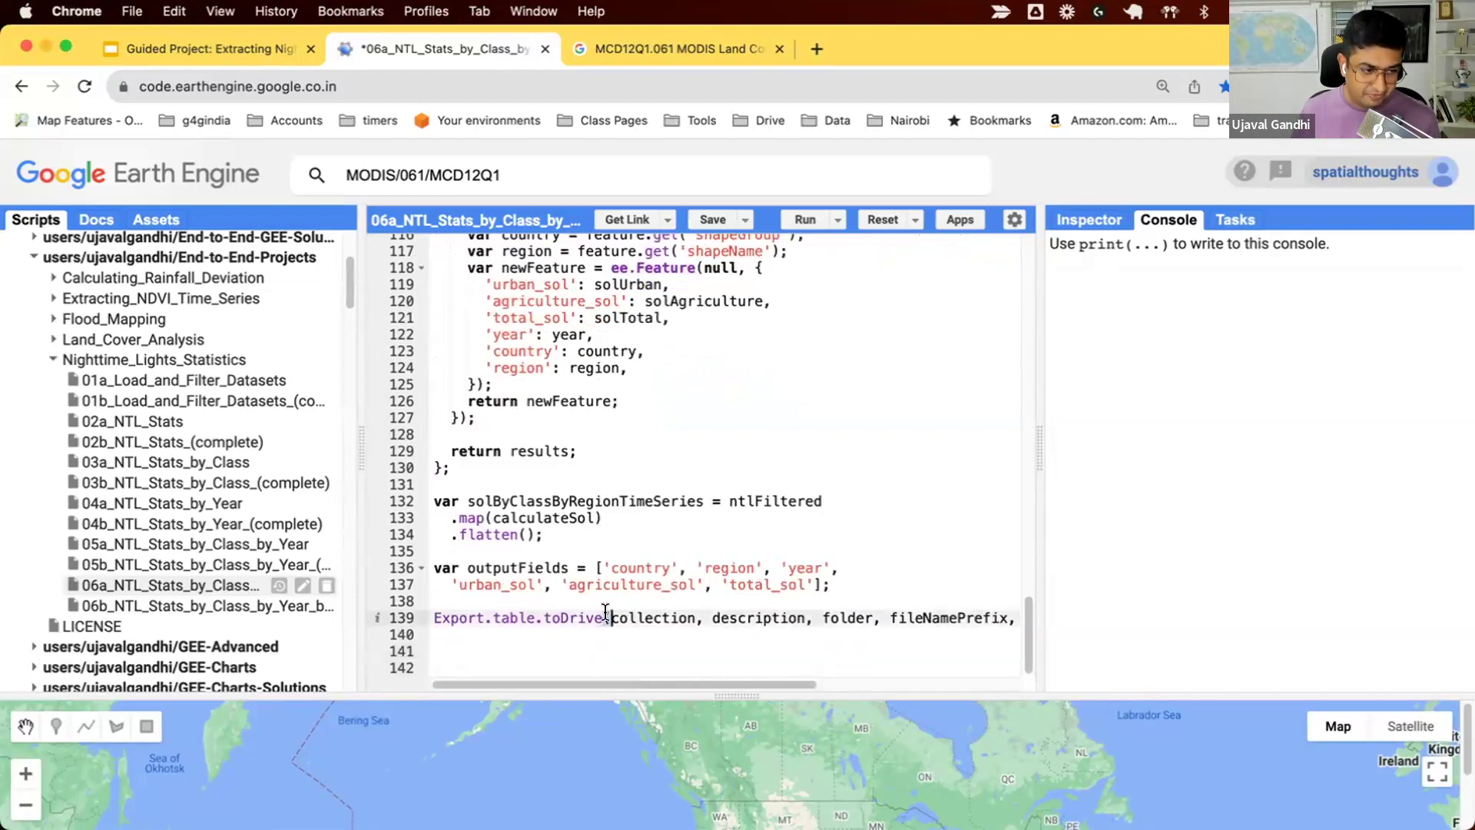
pyautogui.write('{')
pyautogui.press('Return')
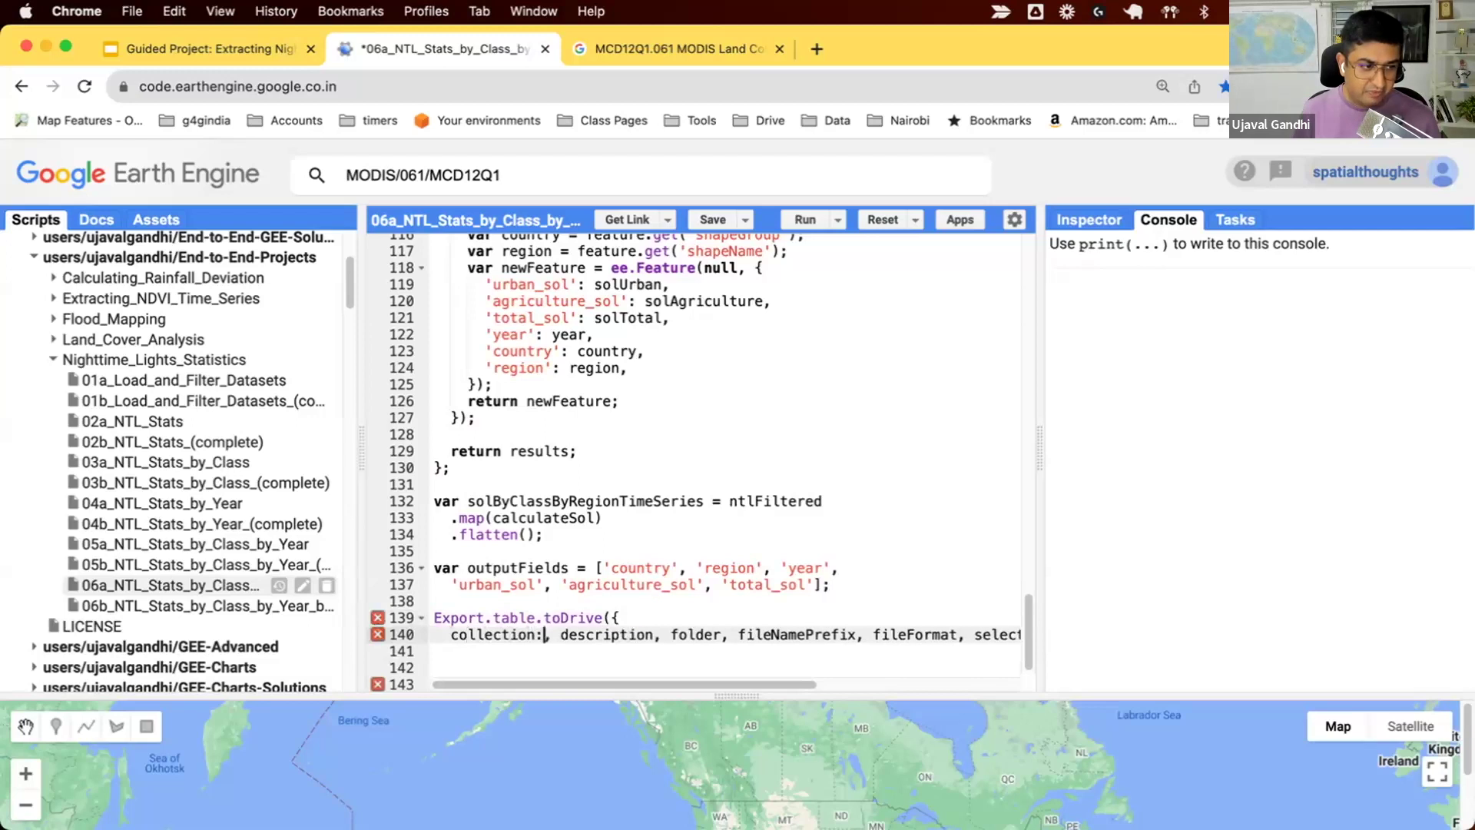
pyautogui.write(':')
# Set the export collection to solByClassByRegionTimeSeries
pyautogui.doubleClick(686, 501)
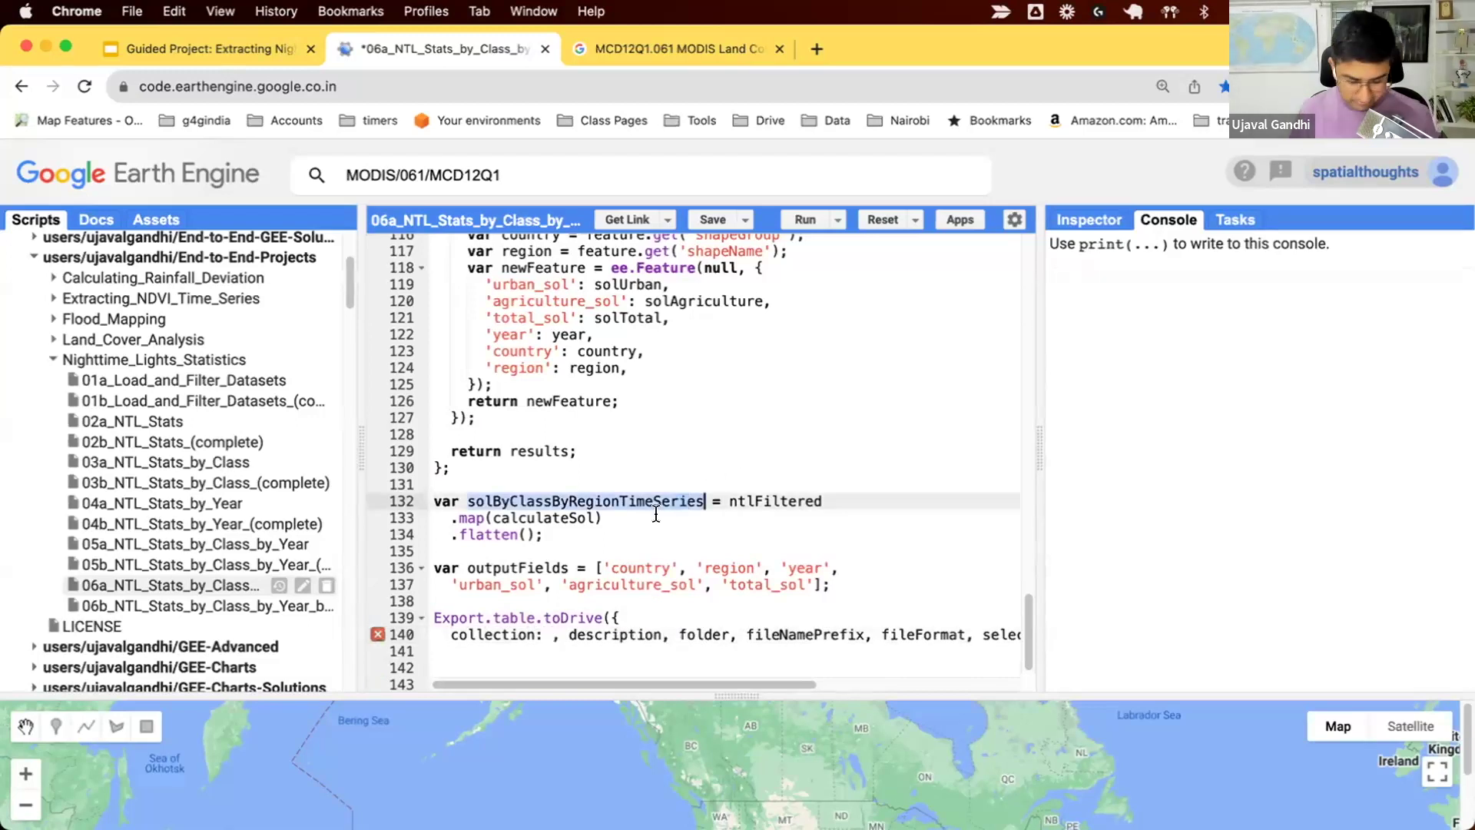
pyautogui.press('super+c')
pyautogui.click(545, 634)
pyautogui.press('super+v')
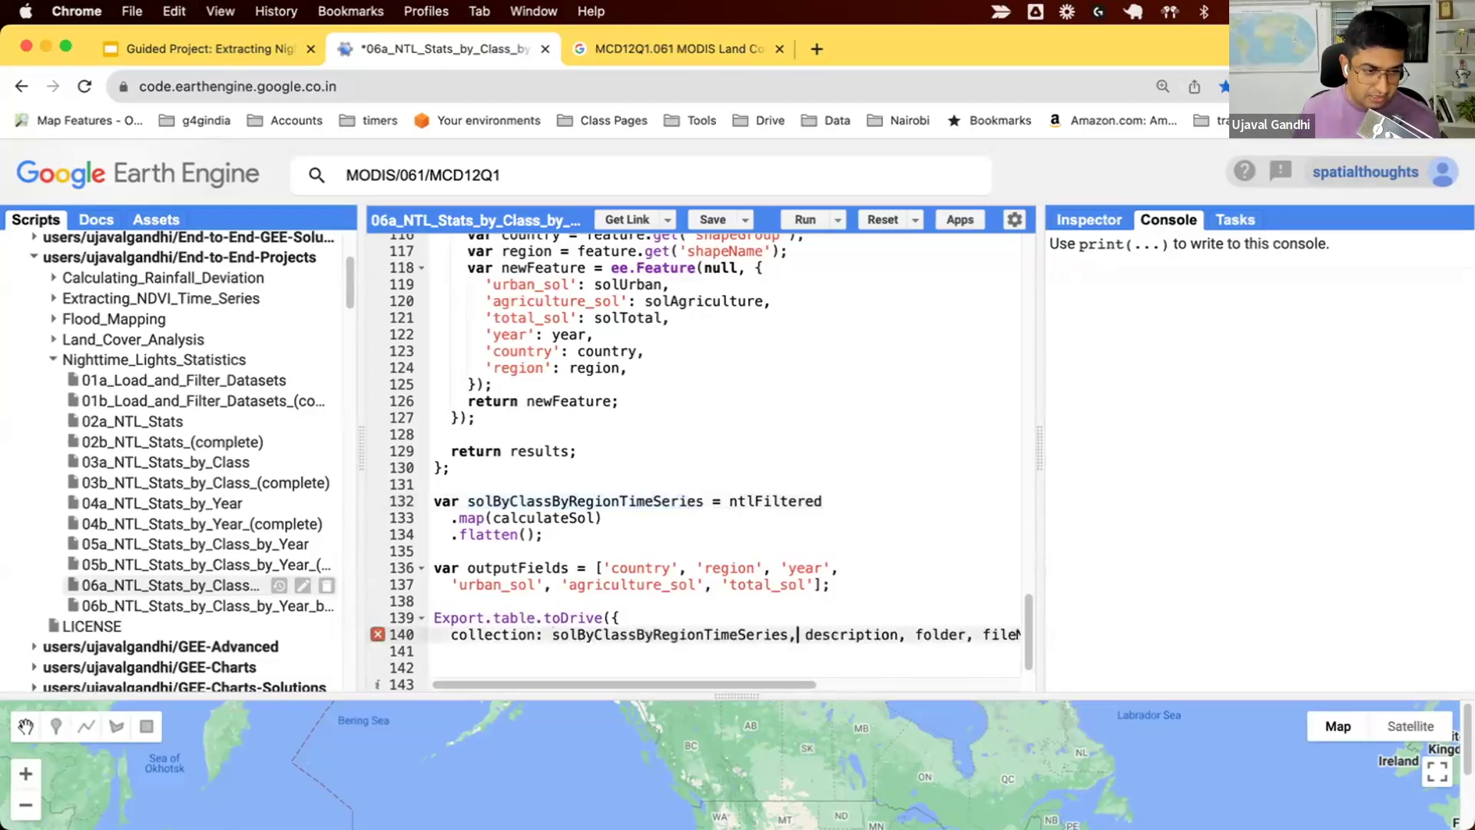
pyautogui.write(',')
pyautogui.press('Return')
pyautogui.write(": '")
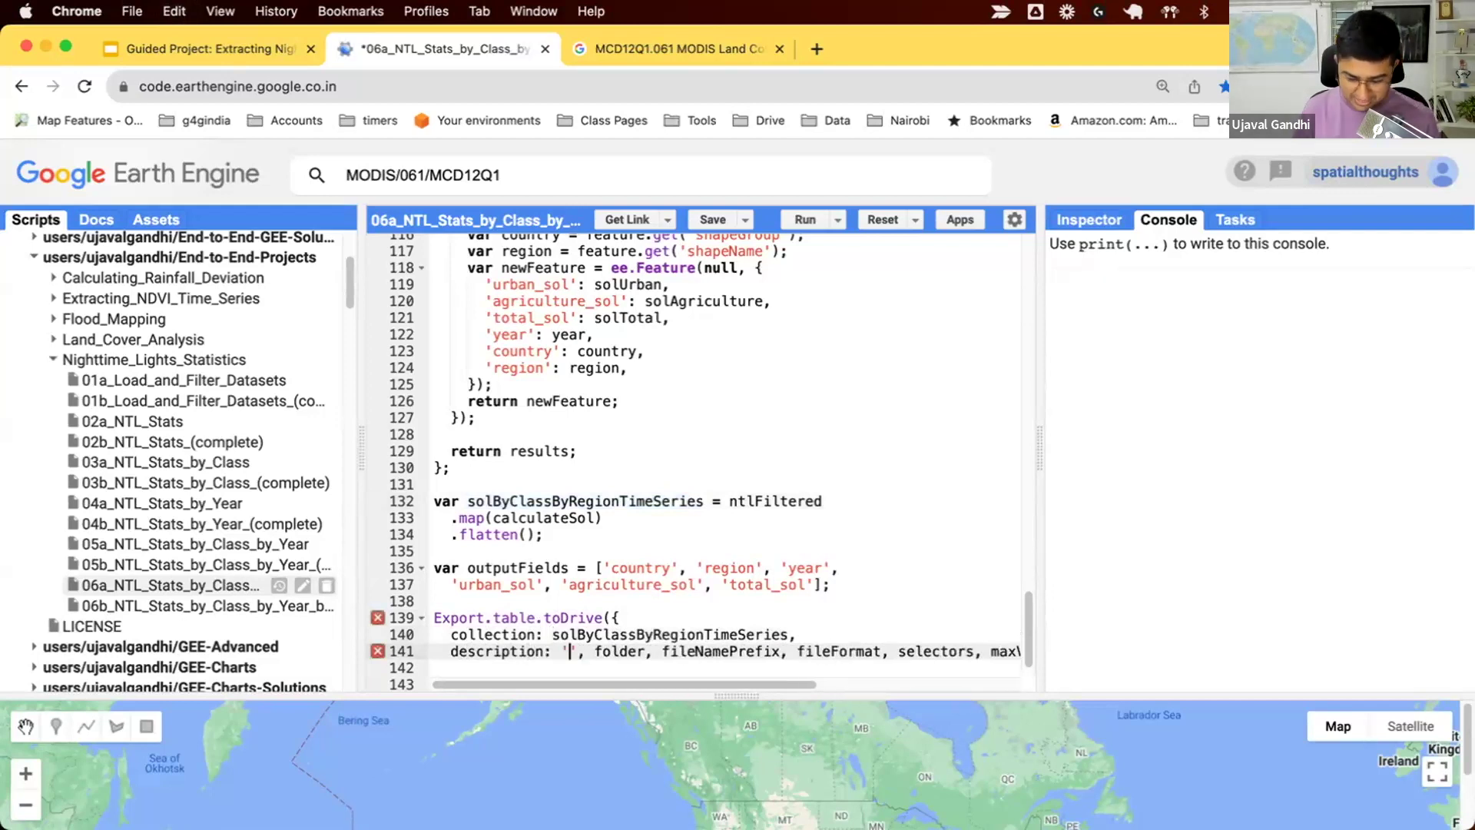
pyautogui.write('SOL')
pyautogui.write('_Time_Seri')
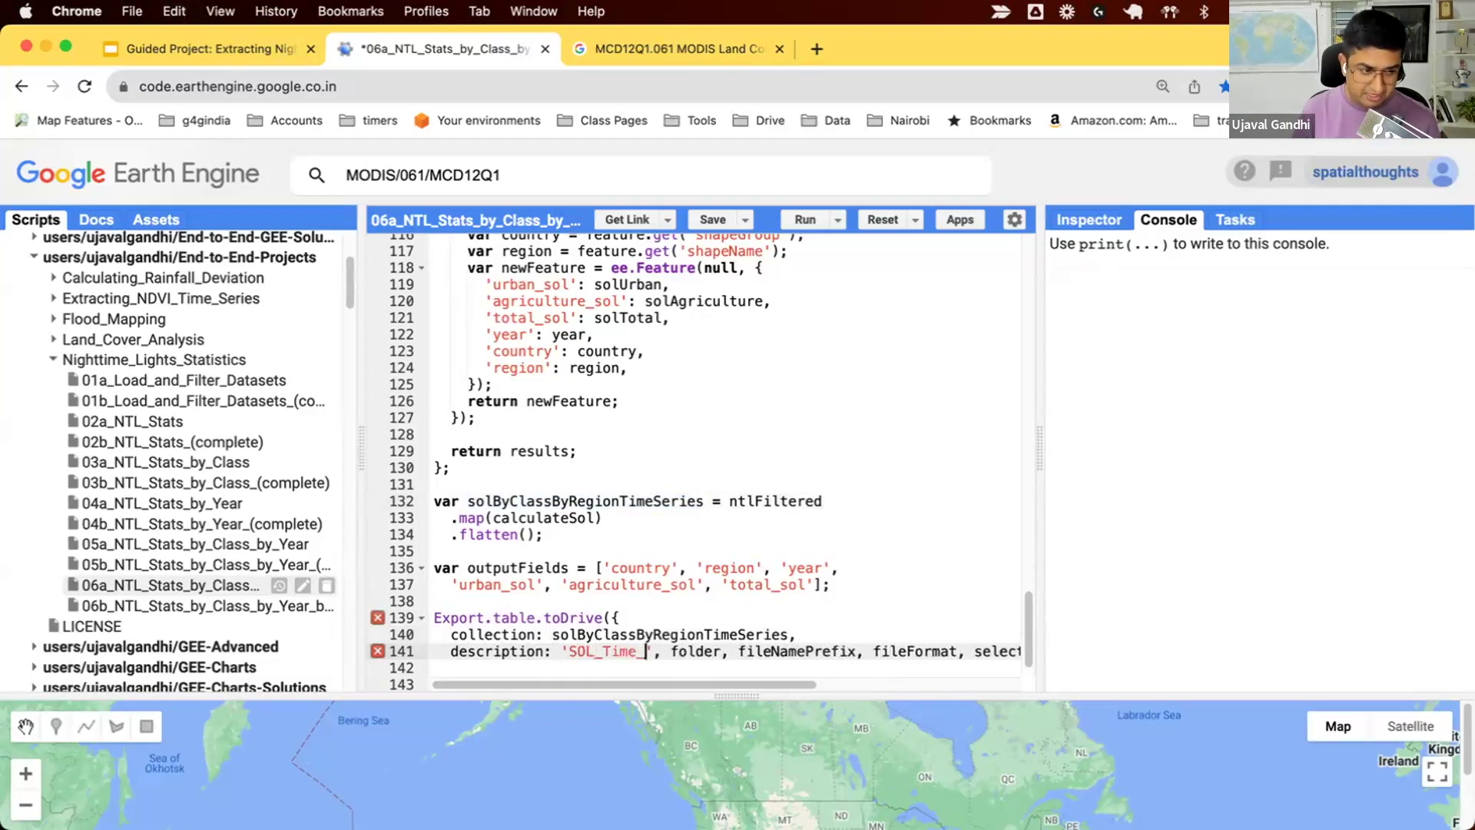
pyautogui.write("es',")
# Fill in the description, folder 'earthengine' and fileNamePrefix 'SOL_Time_Series'
pyautogui.press('Return')
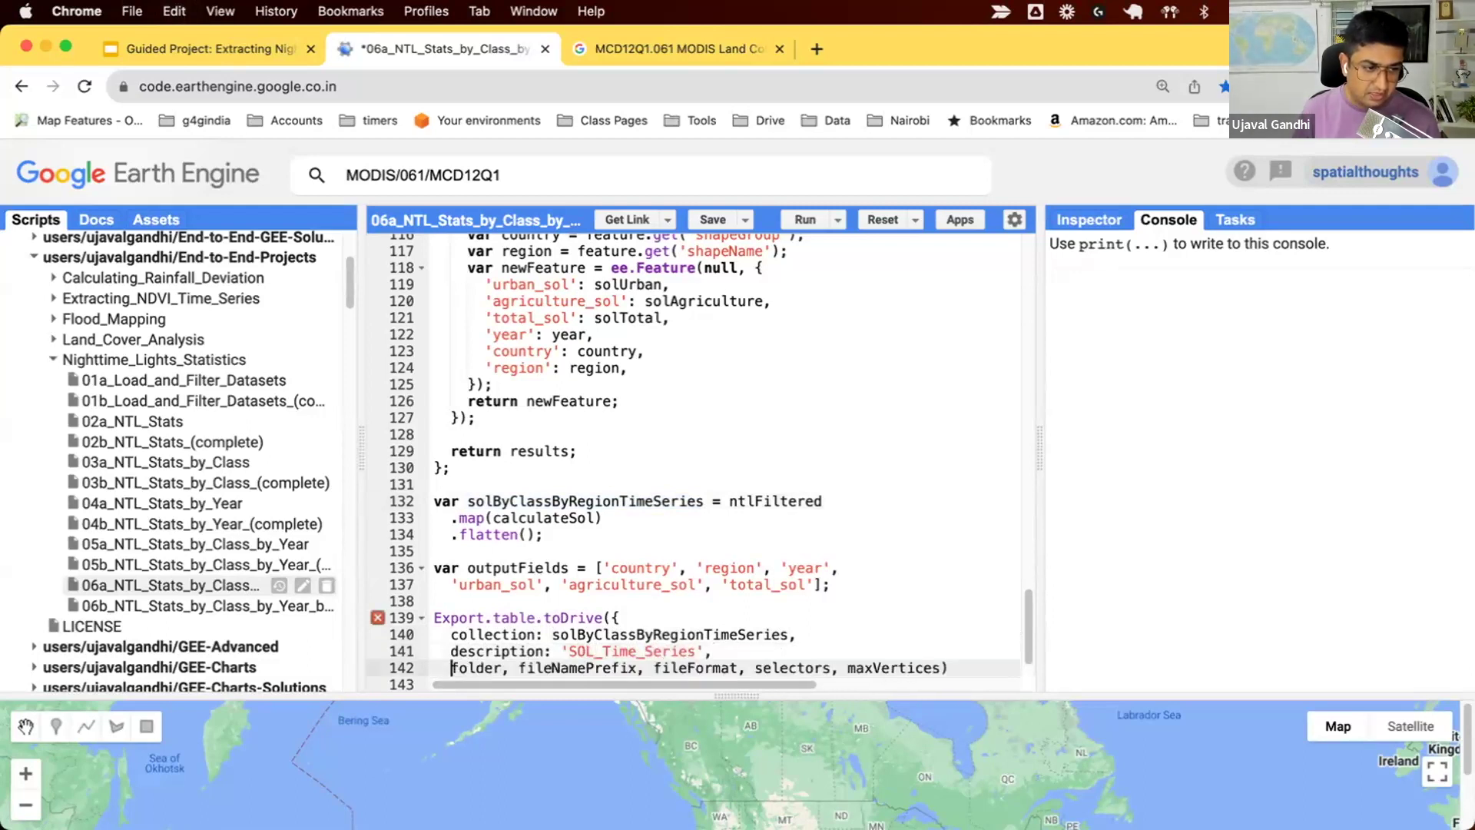
pyautogui.write(": 'earthengine'")
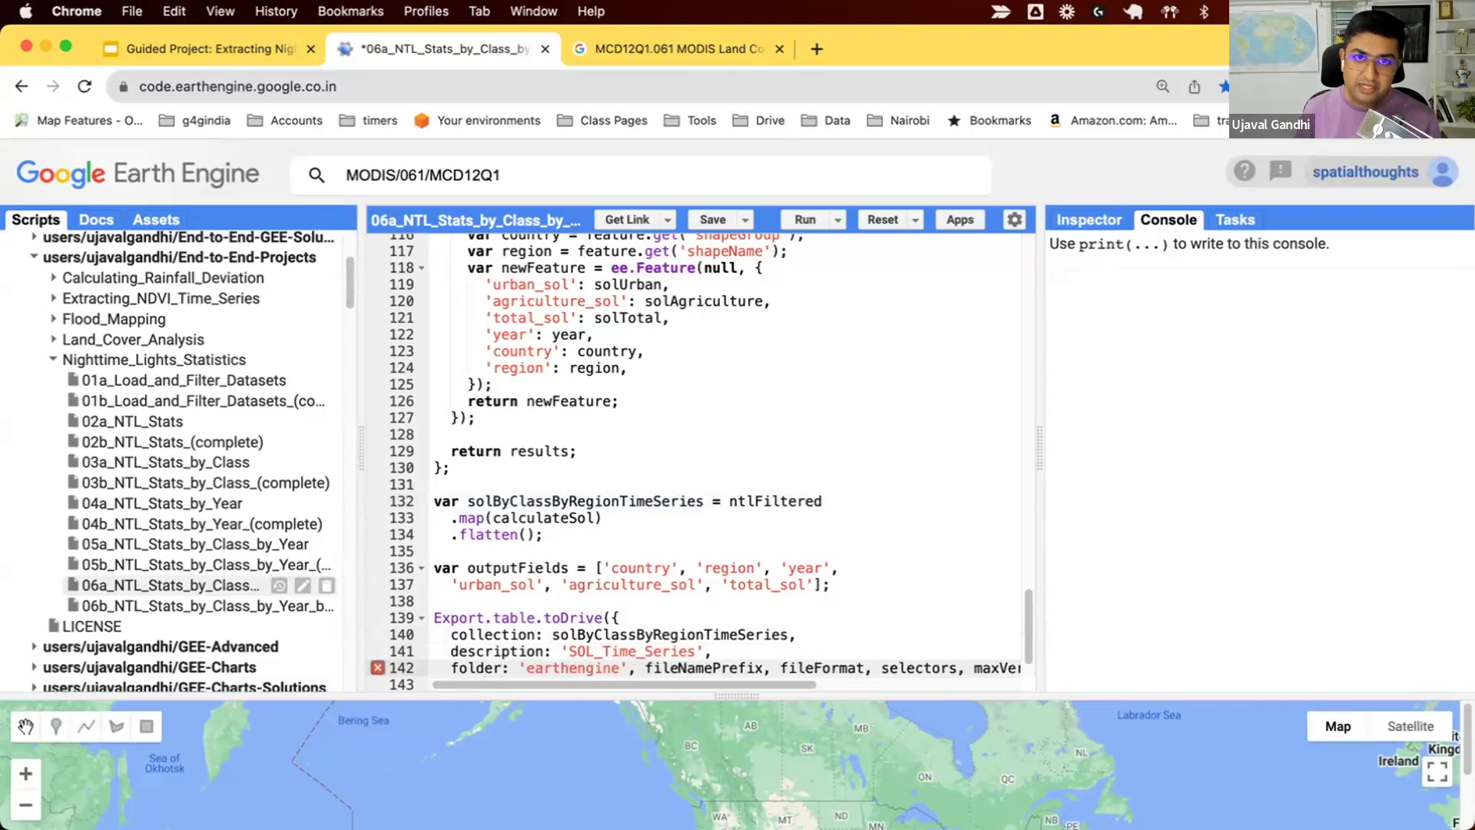
pyautogui.press('Return')
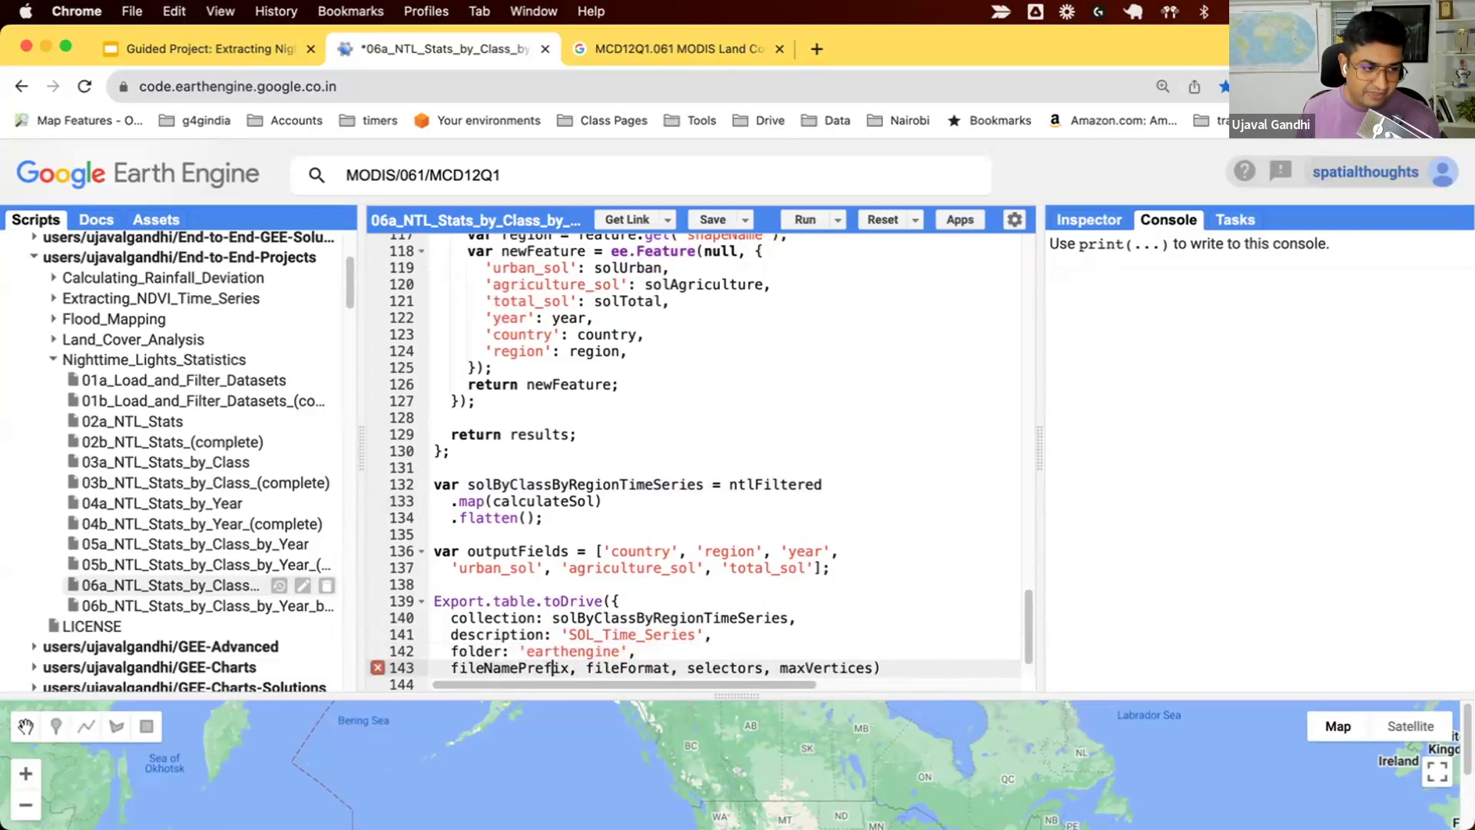
pyautogui.write(": '")
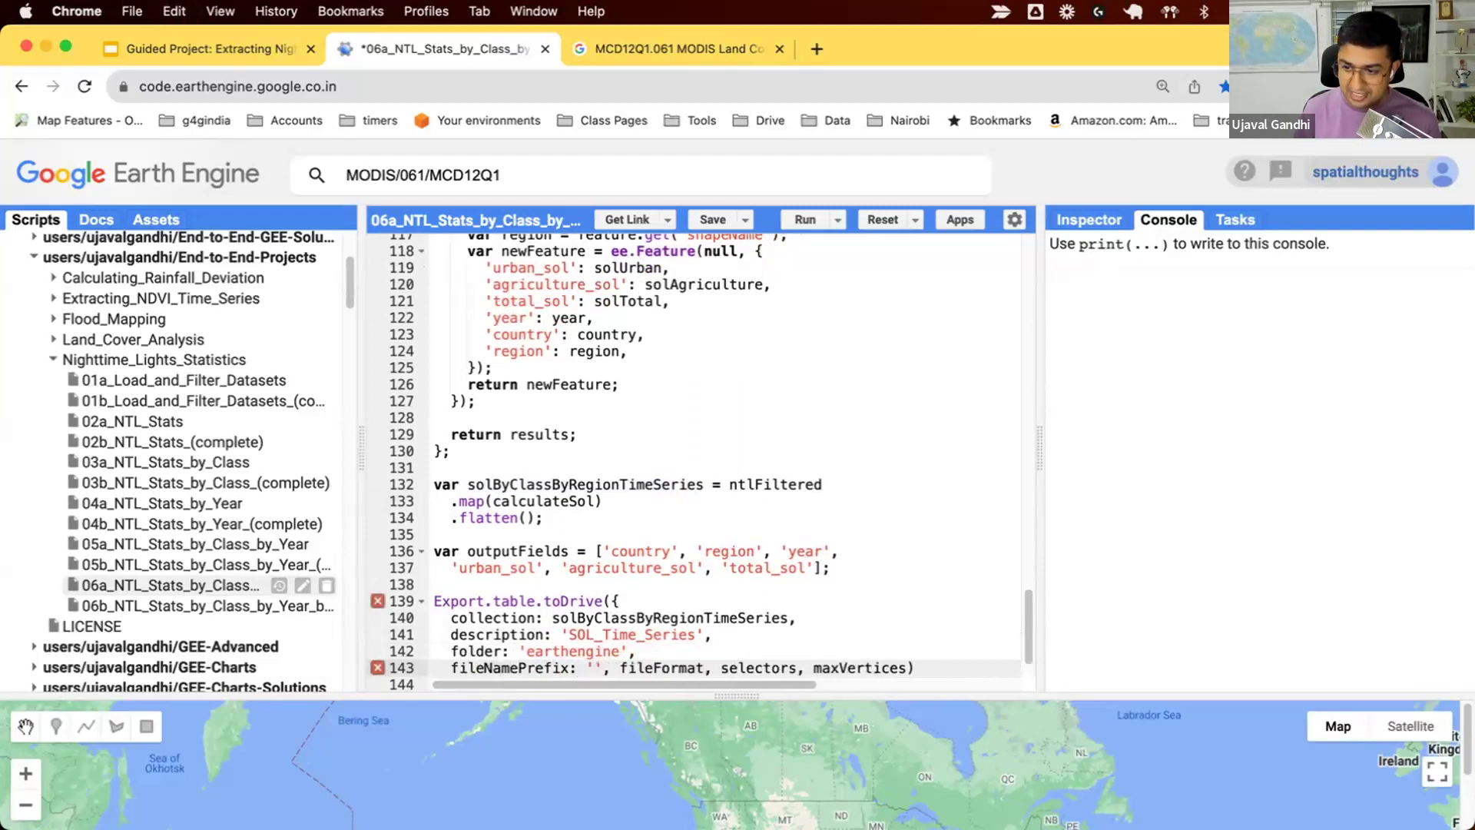
pyautogui.write('sol_time_')
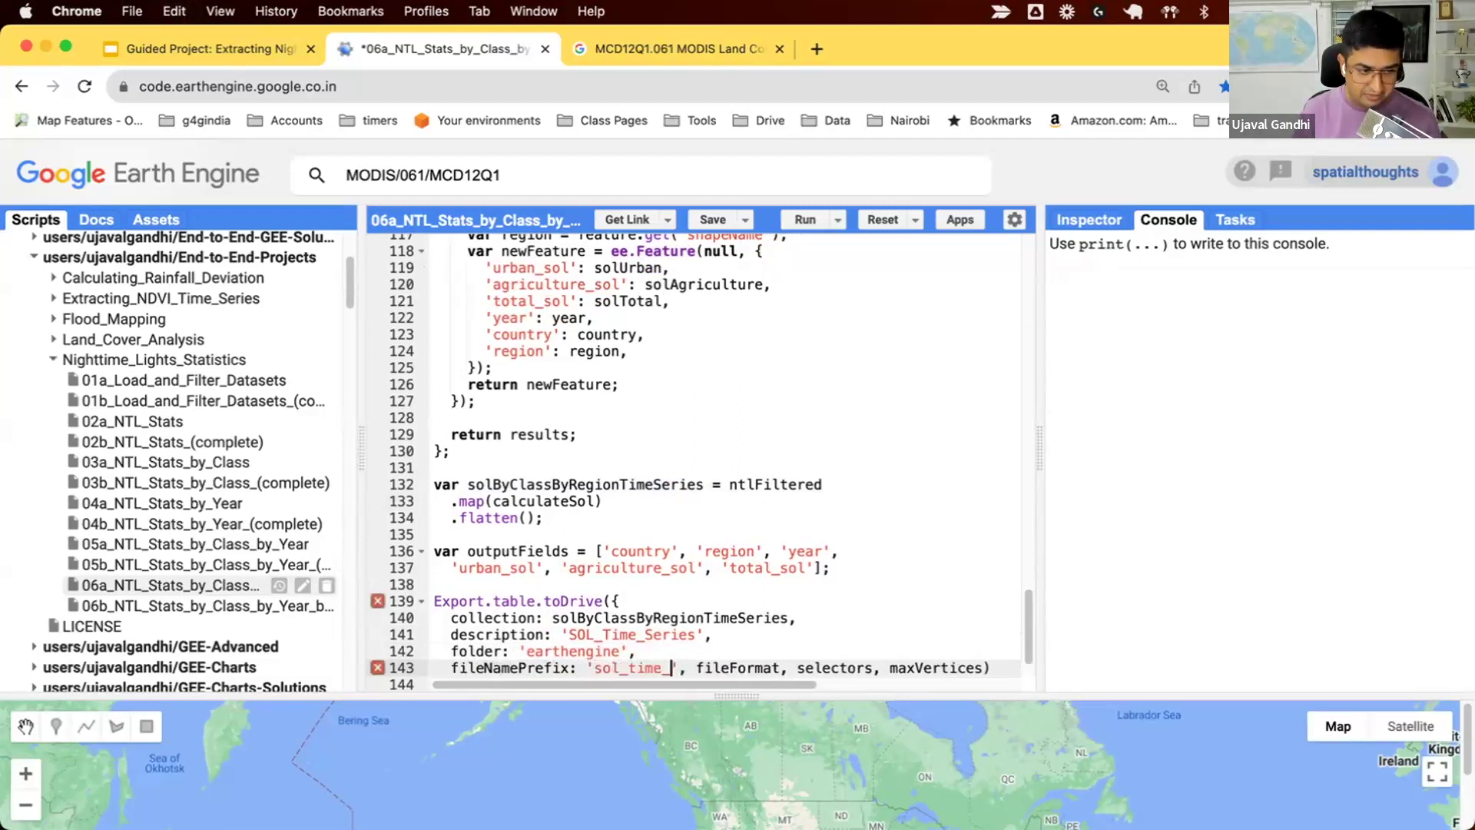
pyautogui.write("seri', fileFormat, s")
pyautogui.press('Right')
pyautogui.press('Right')
pyautogui.press('Right')
pyautogui.press('Return')
pyautogui.press('Right')
pyautogui.press('Right')
pyautogui.press('Right')
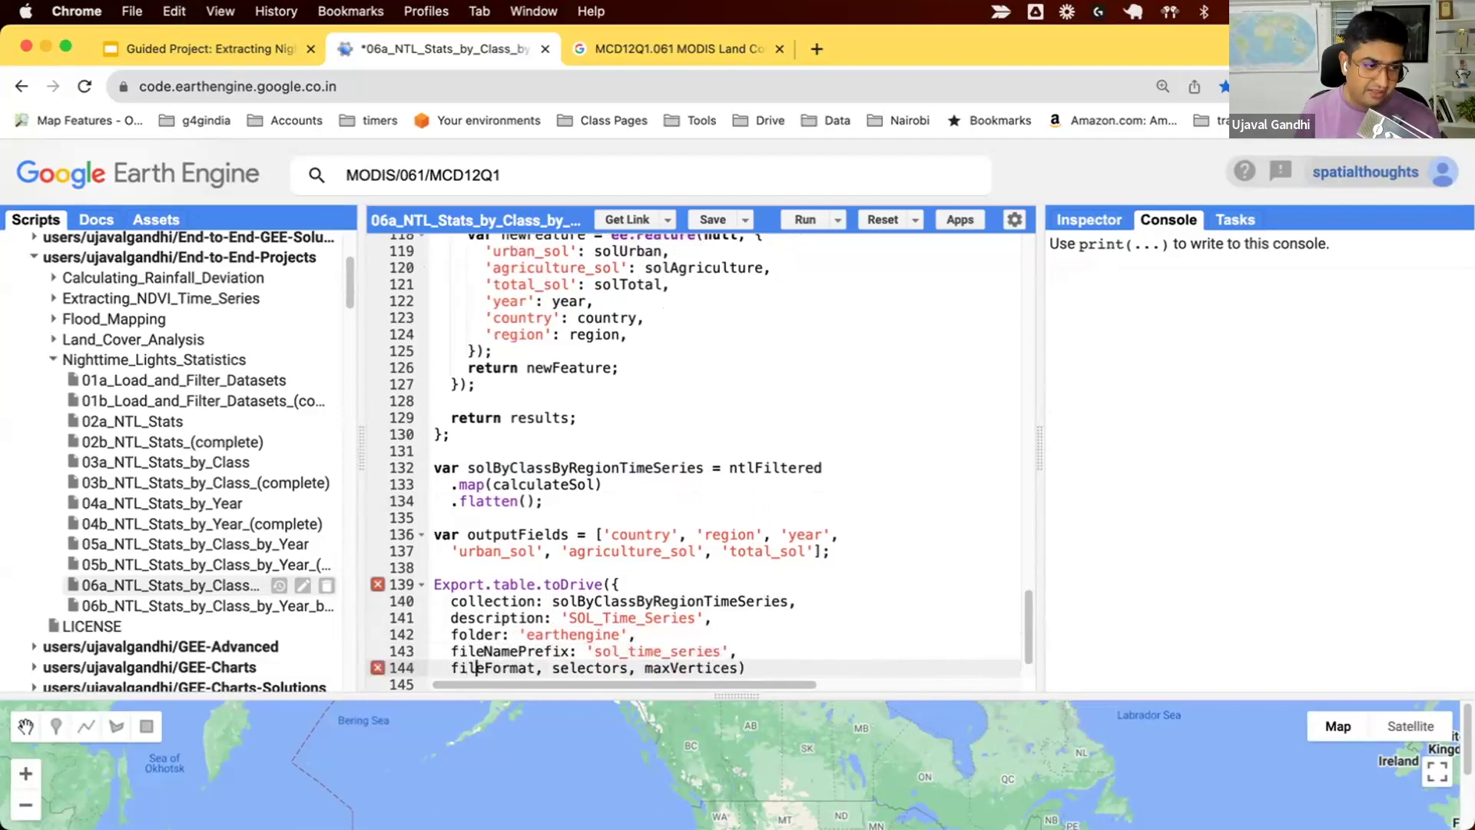
pyautogui.write(": 'CS")
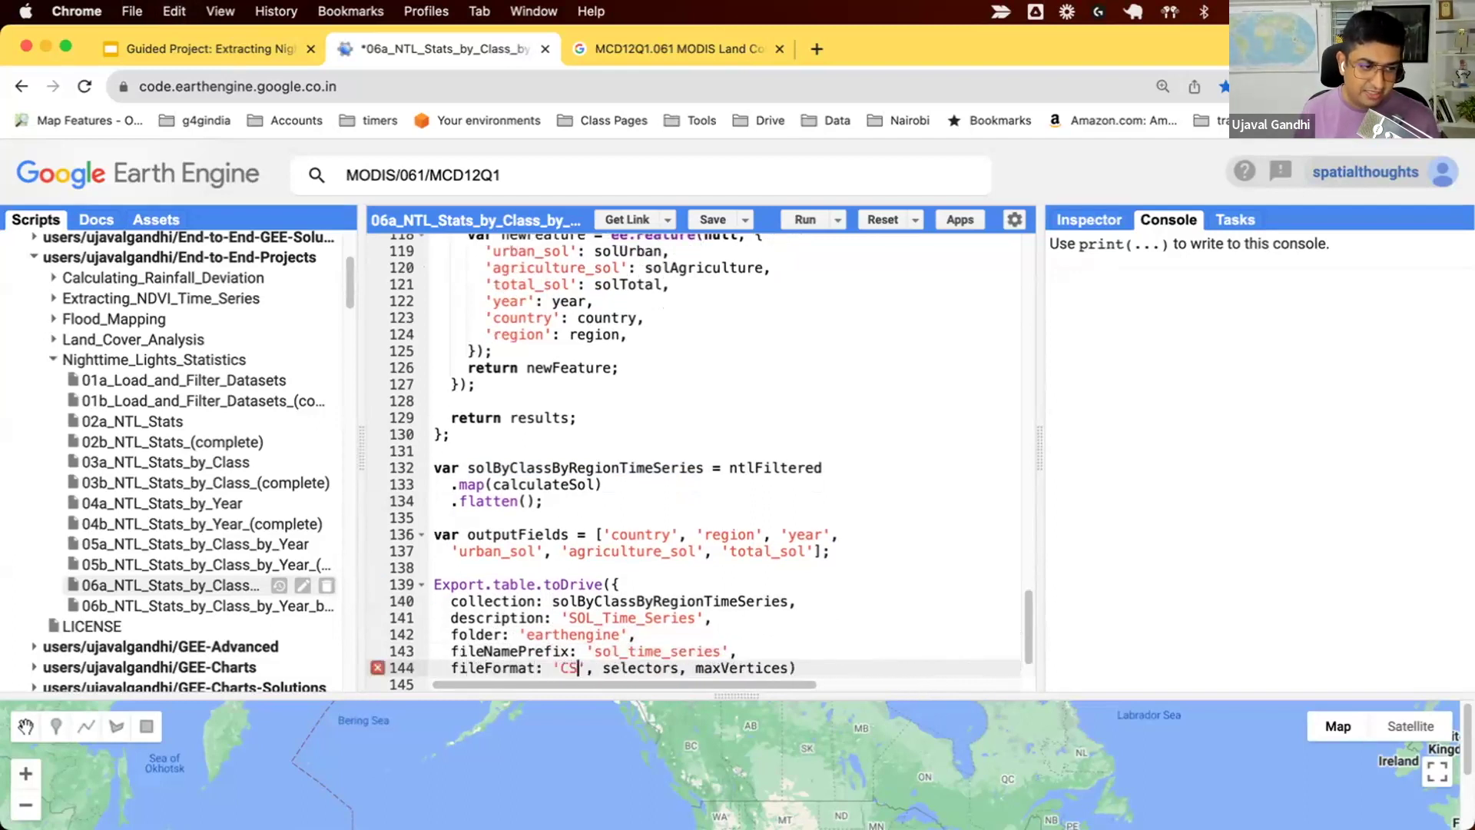
pyautogui.write('V')
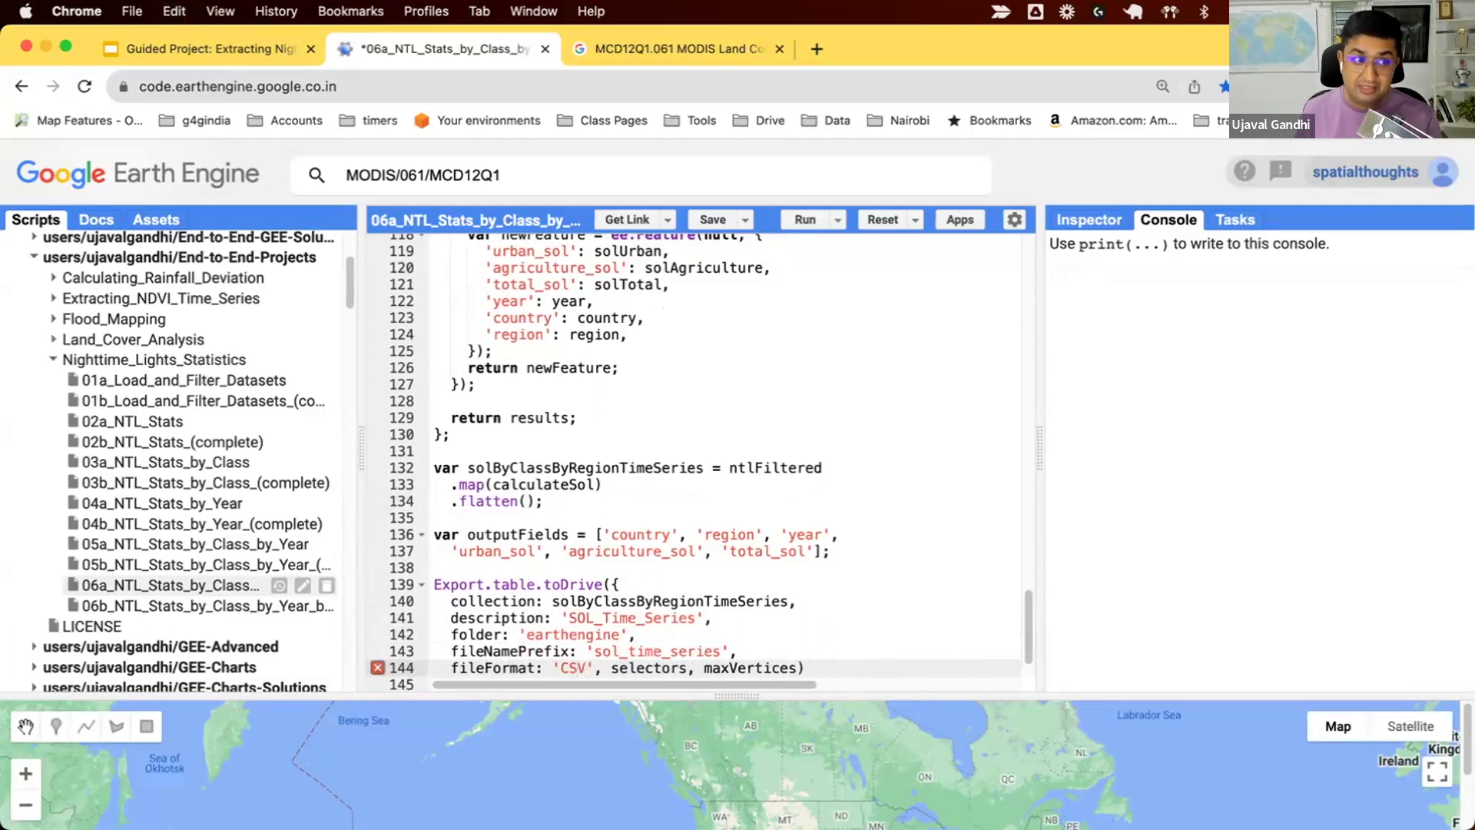
pyautogui.scroll(3, 685, 425)
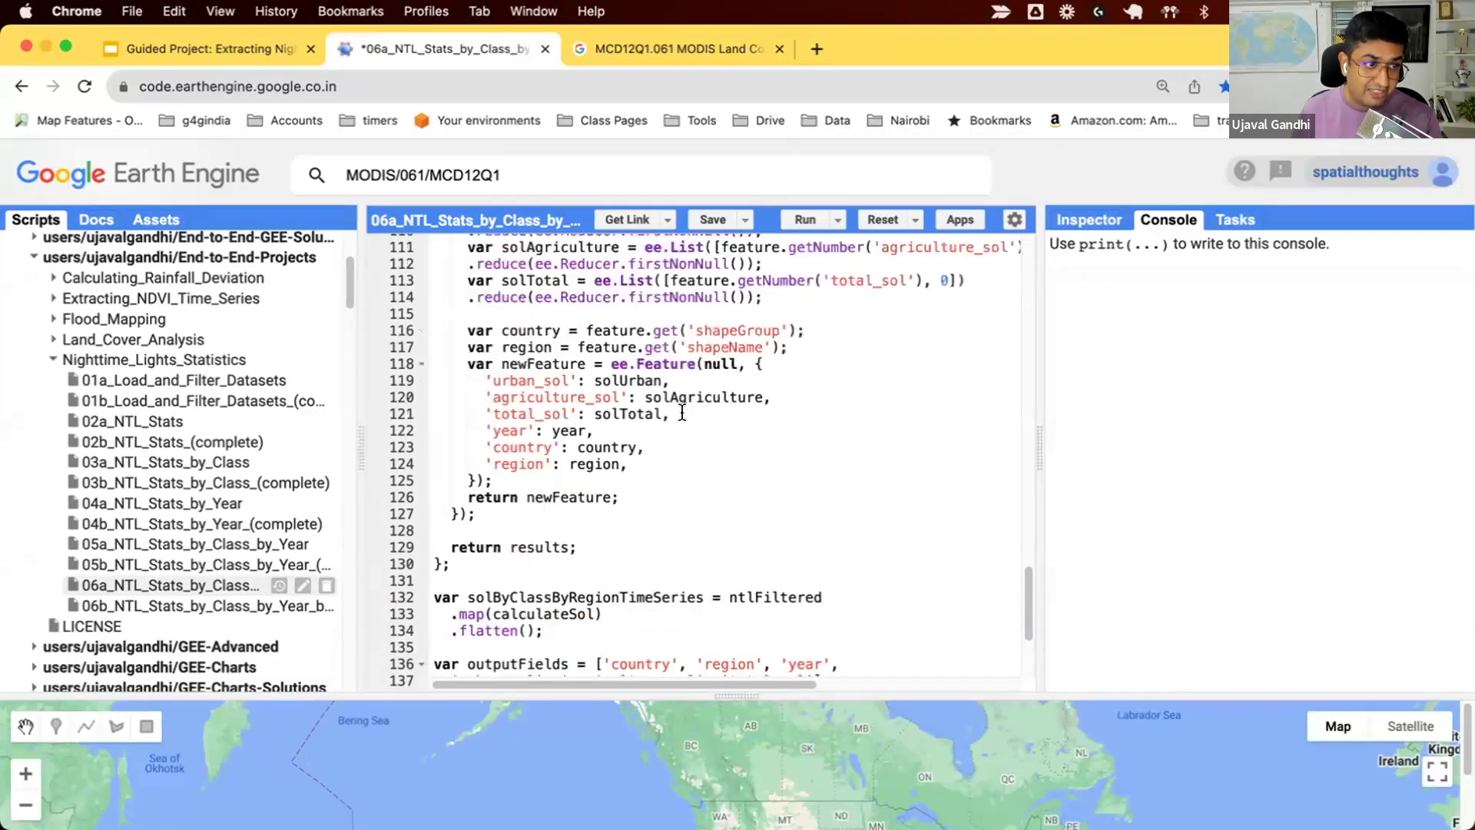
pyautogui.scroll(-3, 709, 475)
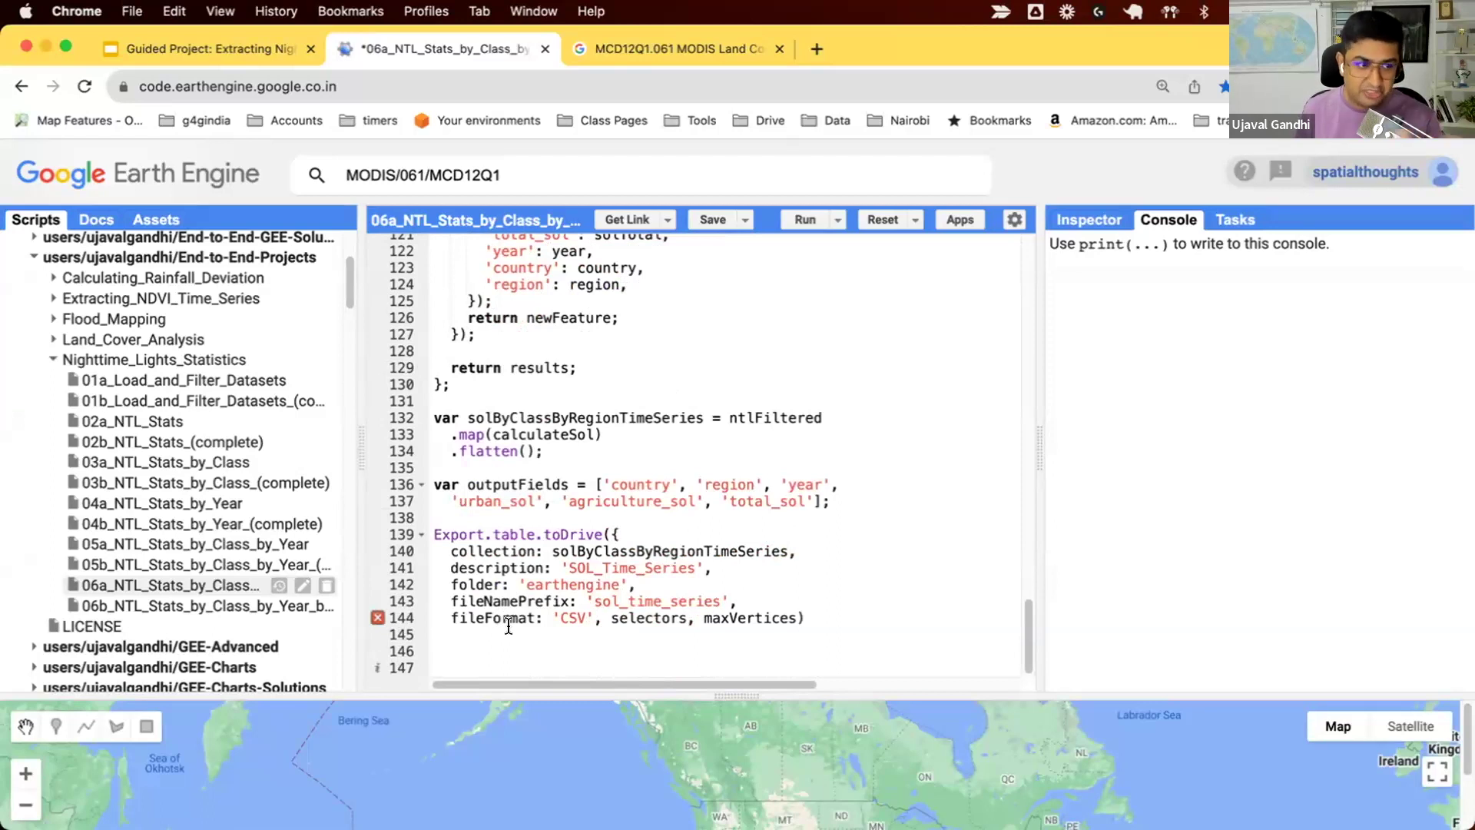
pyautogui.scroll(1, 507, 626)
pyautogui.scroll(-1, 532, 583)
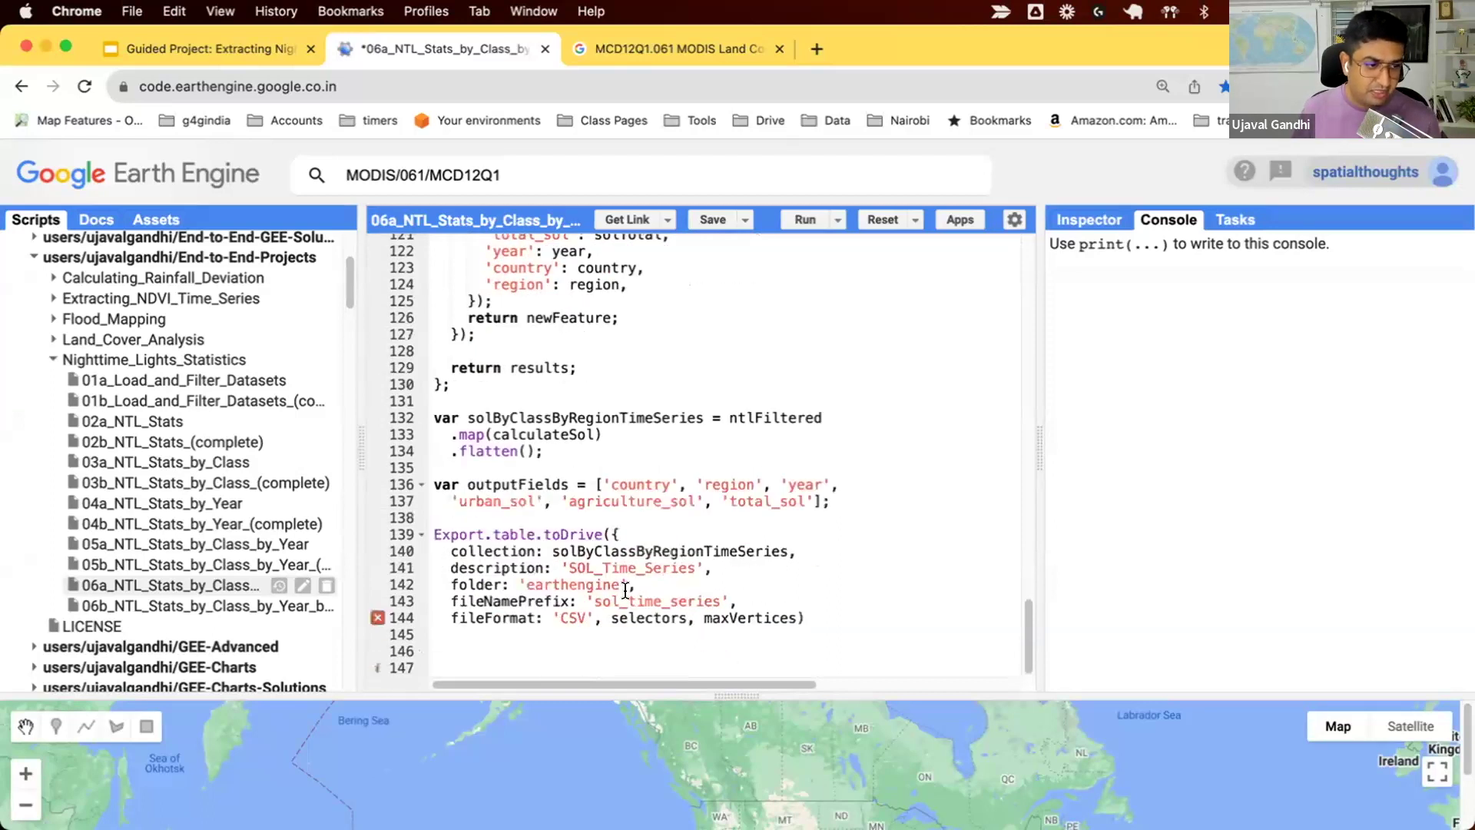
# Set fileFormat 'CSV' and selectors to outputFields
pyautogui.click(604, 618)
pyautogui.press('Return')
pyautogui.press('Right')
pyautogui.press('Right')
pyautogui.press('Right')
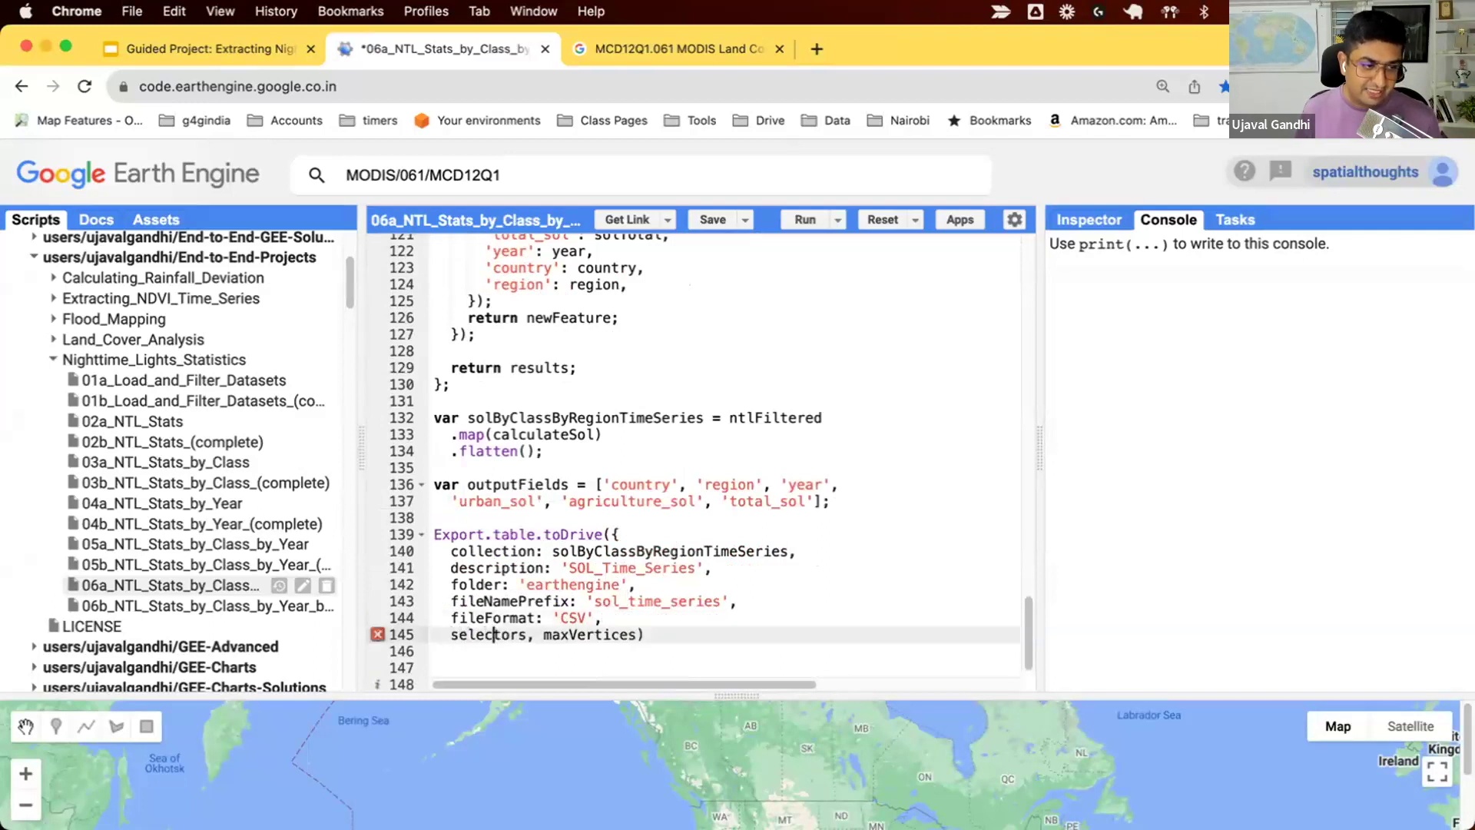
pyautogui.write(':')
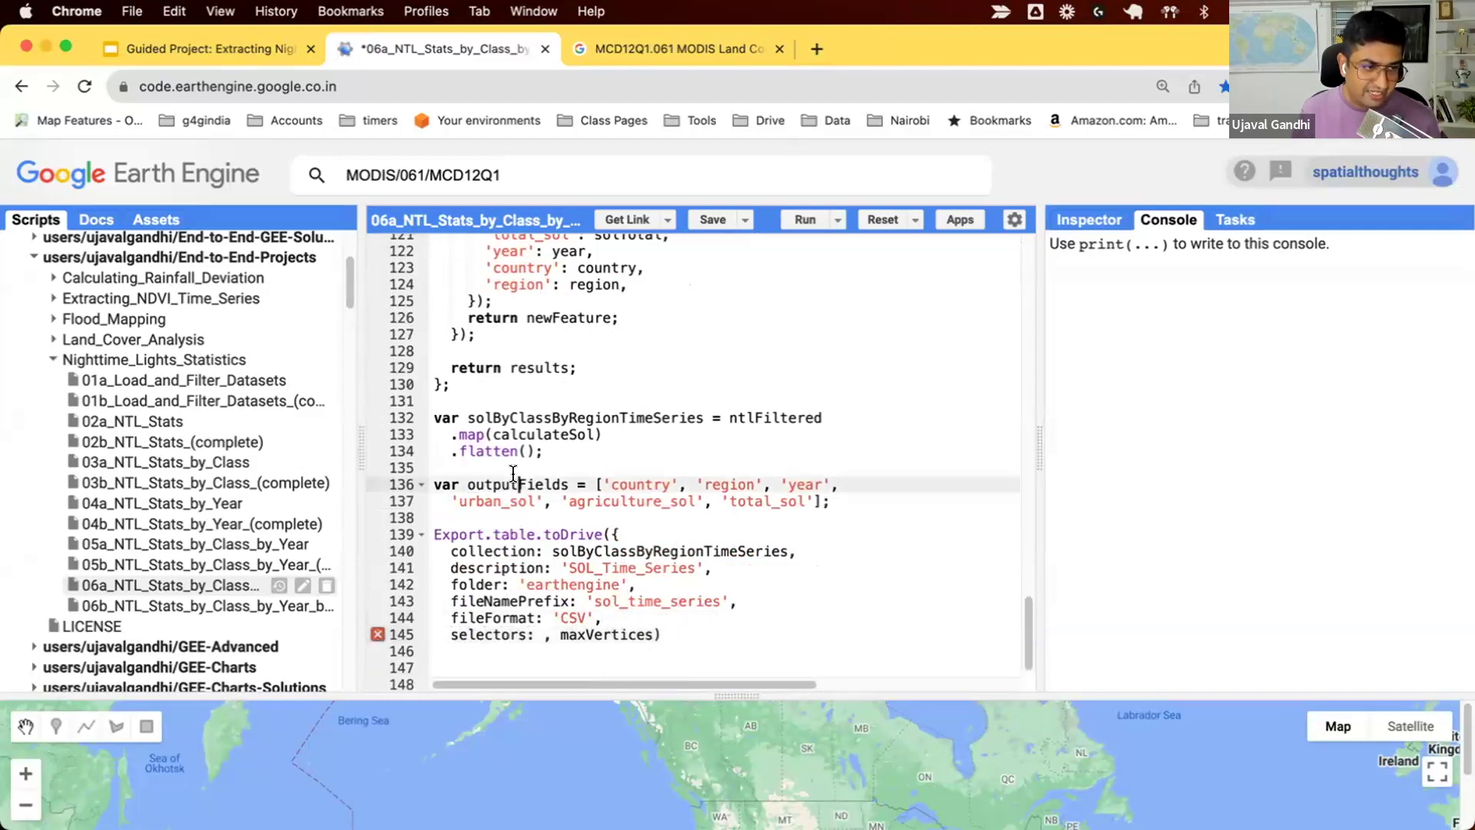
pyautogui.doubleClick(519, 484)
pyautogui.press('super+c')
pyautogui.click(542, 633)
pyautogui.press('super+v')
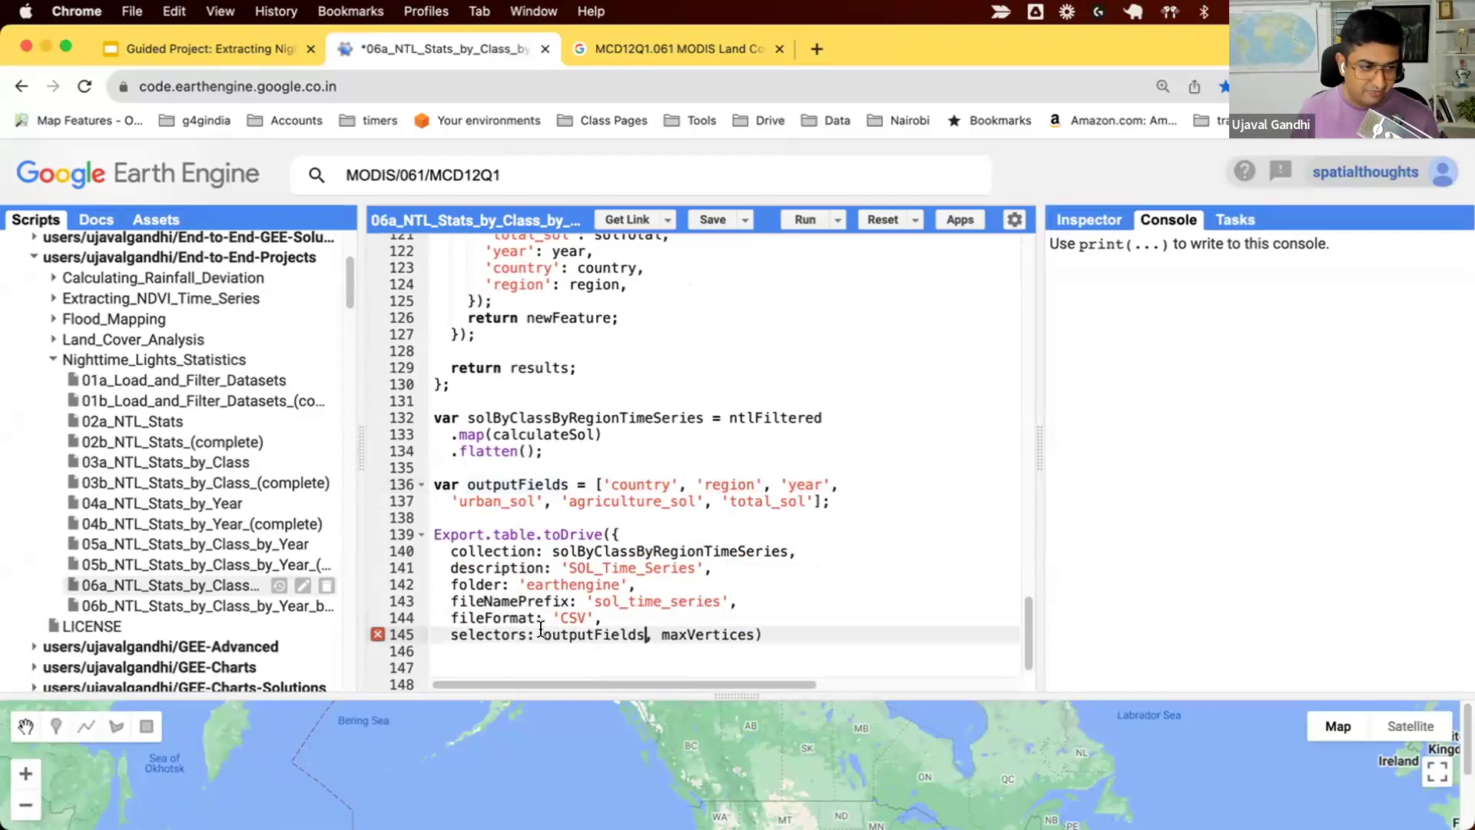
# Remove the leftover maxVertices parameter and run the script to create the export task
pyautogui.moveTo(652, 634); pyautogui.dragTo(755, 633)
pyautogui.write('}')
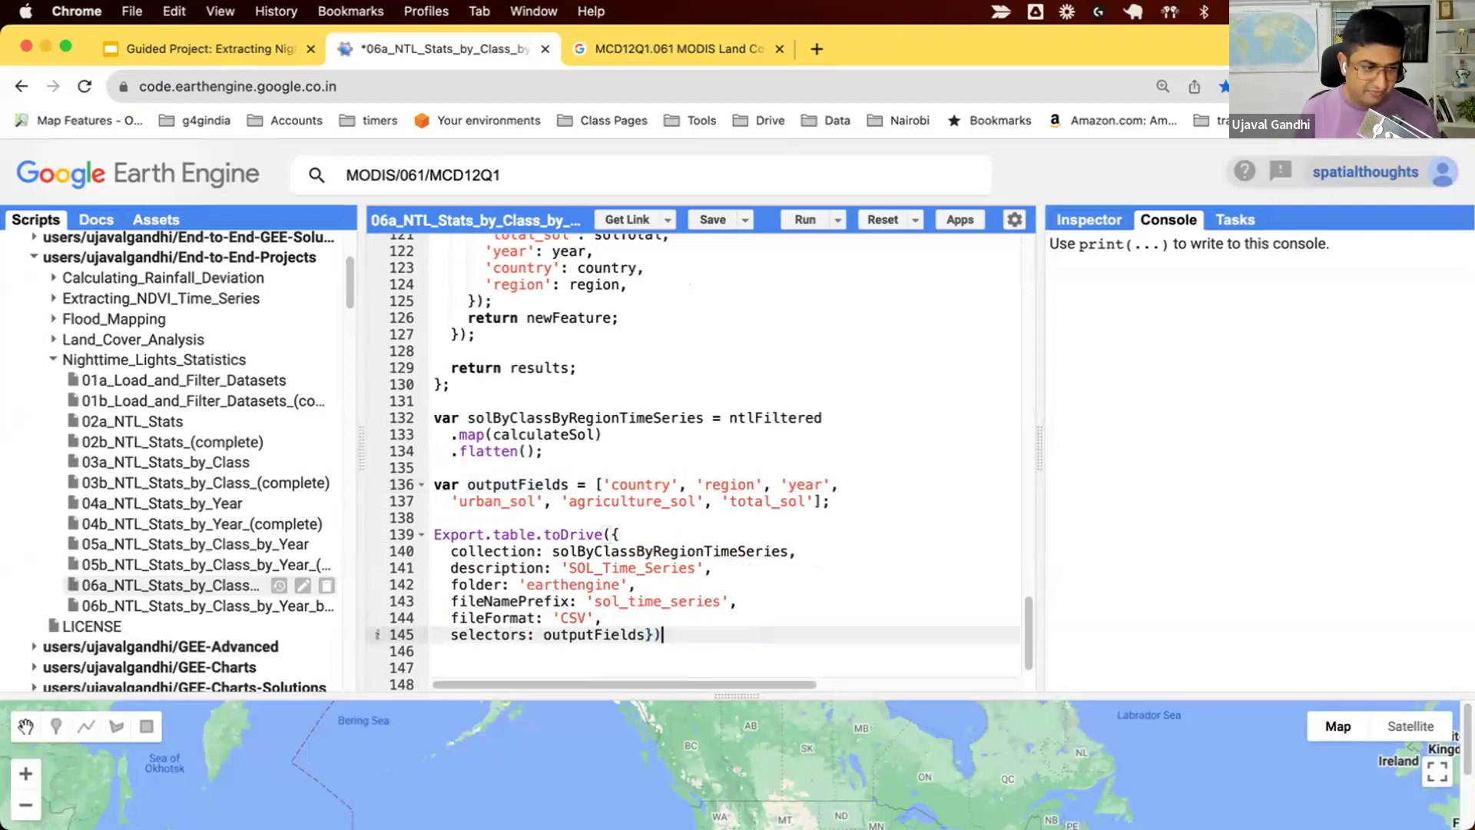
pyautogui.press('Return')
pyautogui.press('super+Return')
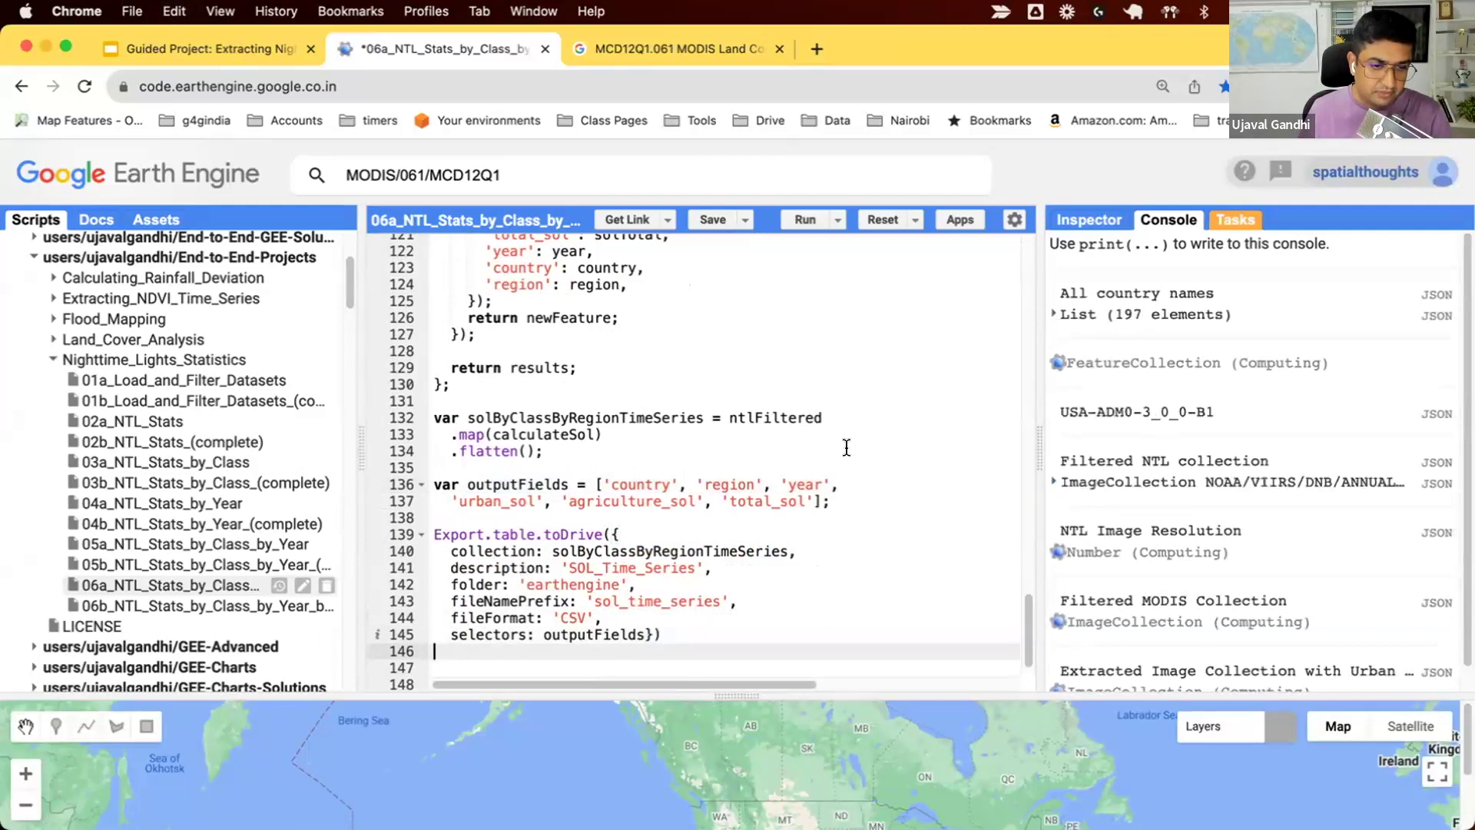
# Run the pending SOL_Time_Series export from the Tasks list
pyautogui.click(1234, 219)
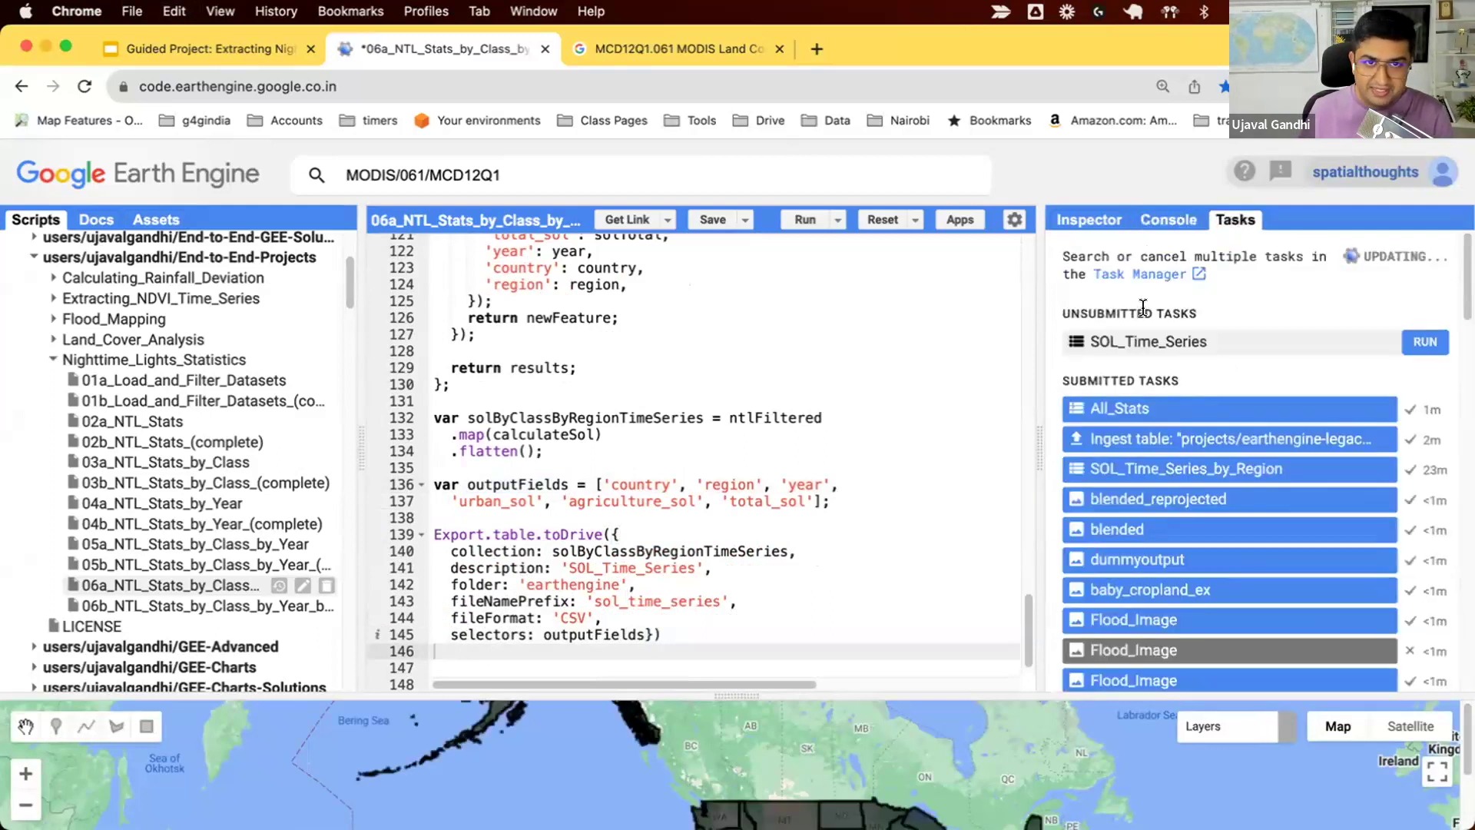
pyautogui.click(1425, 342)
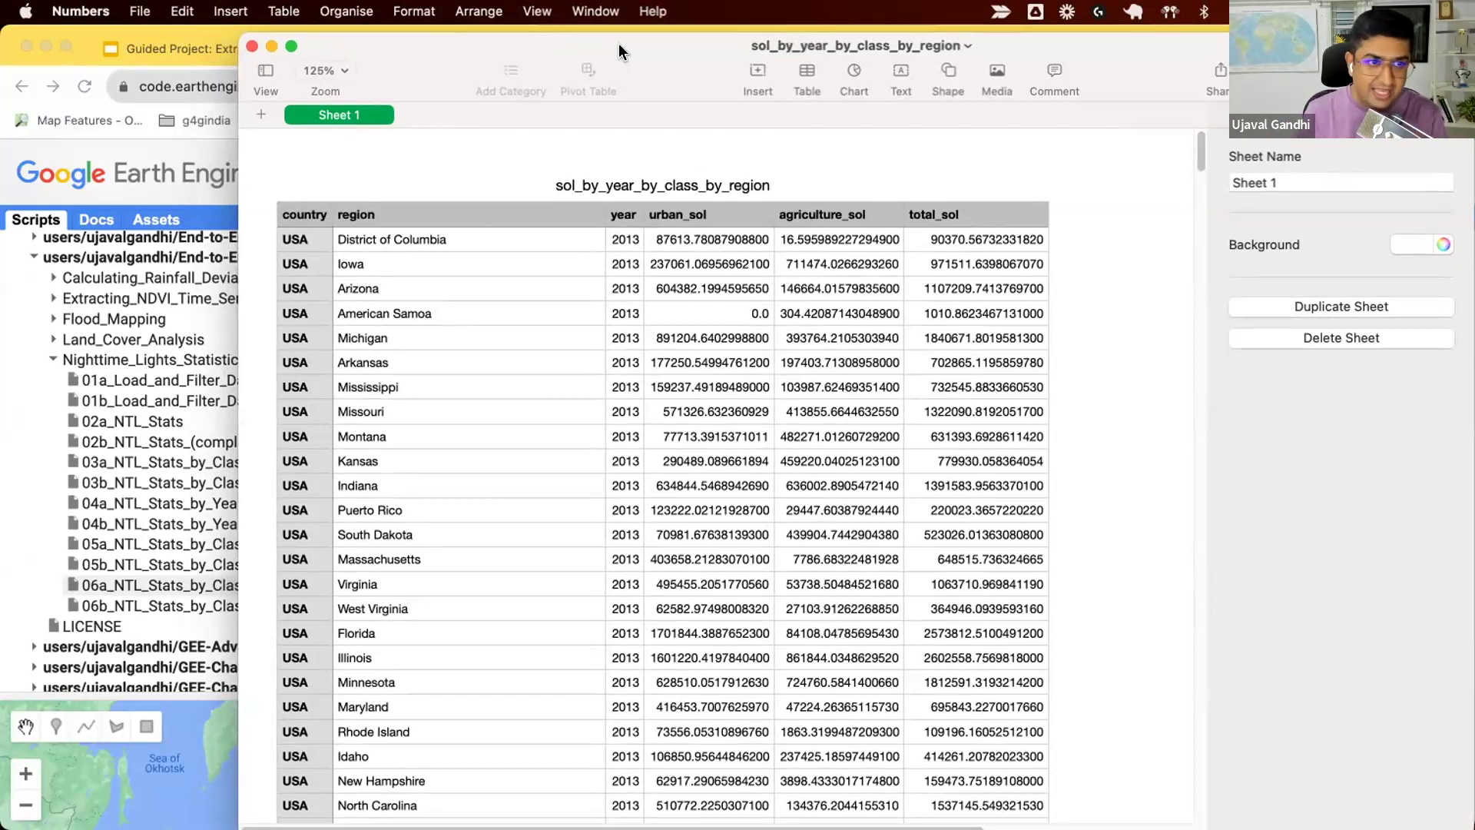
pyautogui.scroll(-1, 670, 261)
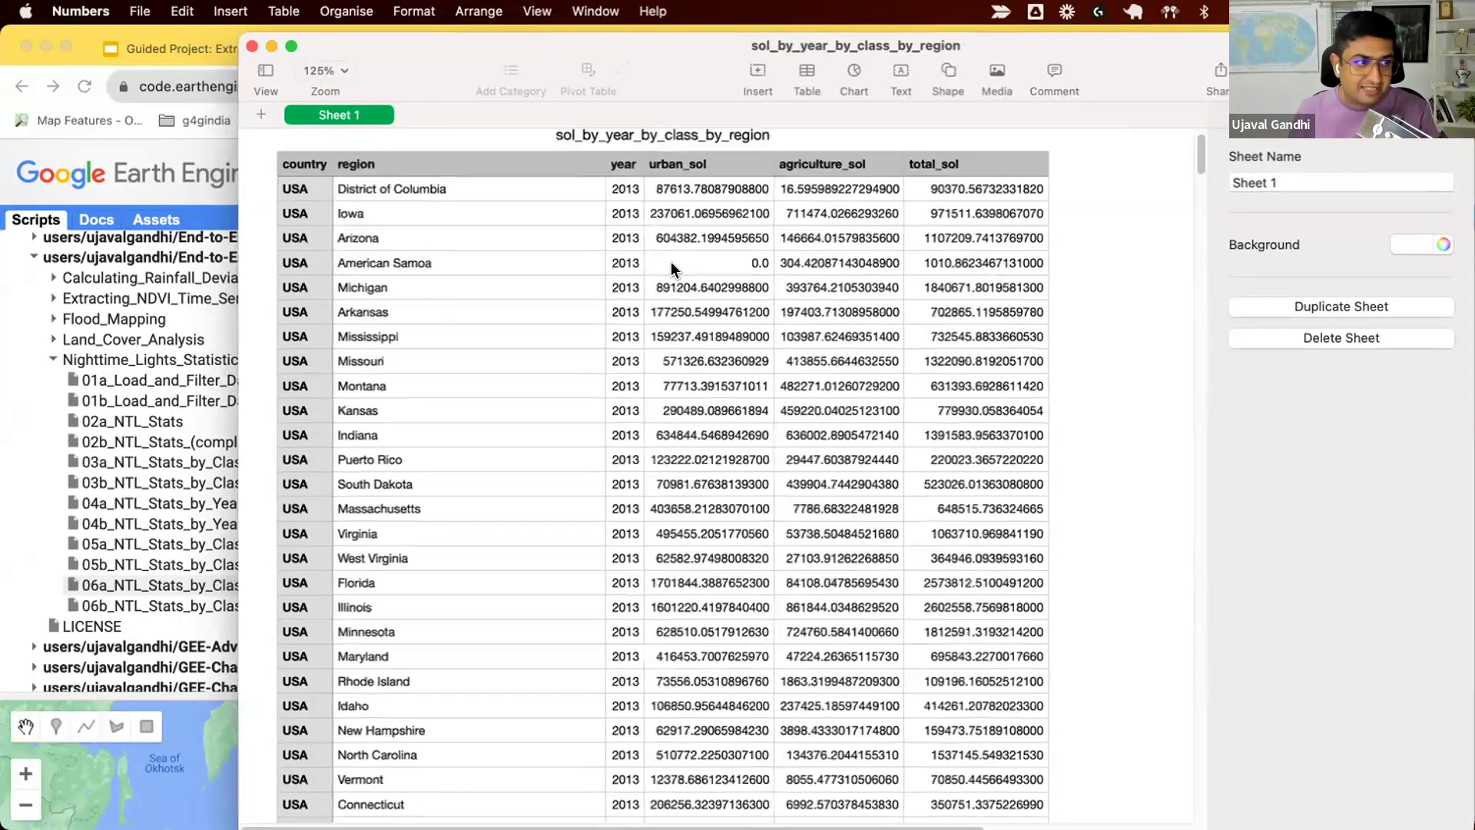
pyautogui.scroll(1, 576, 278)
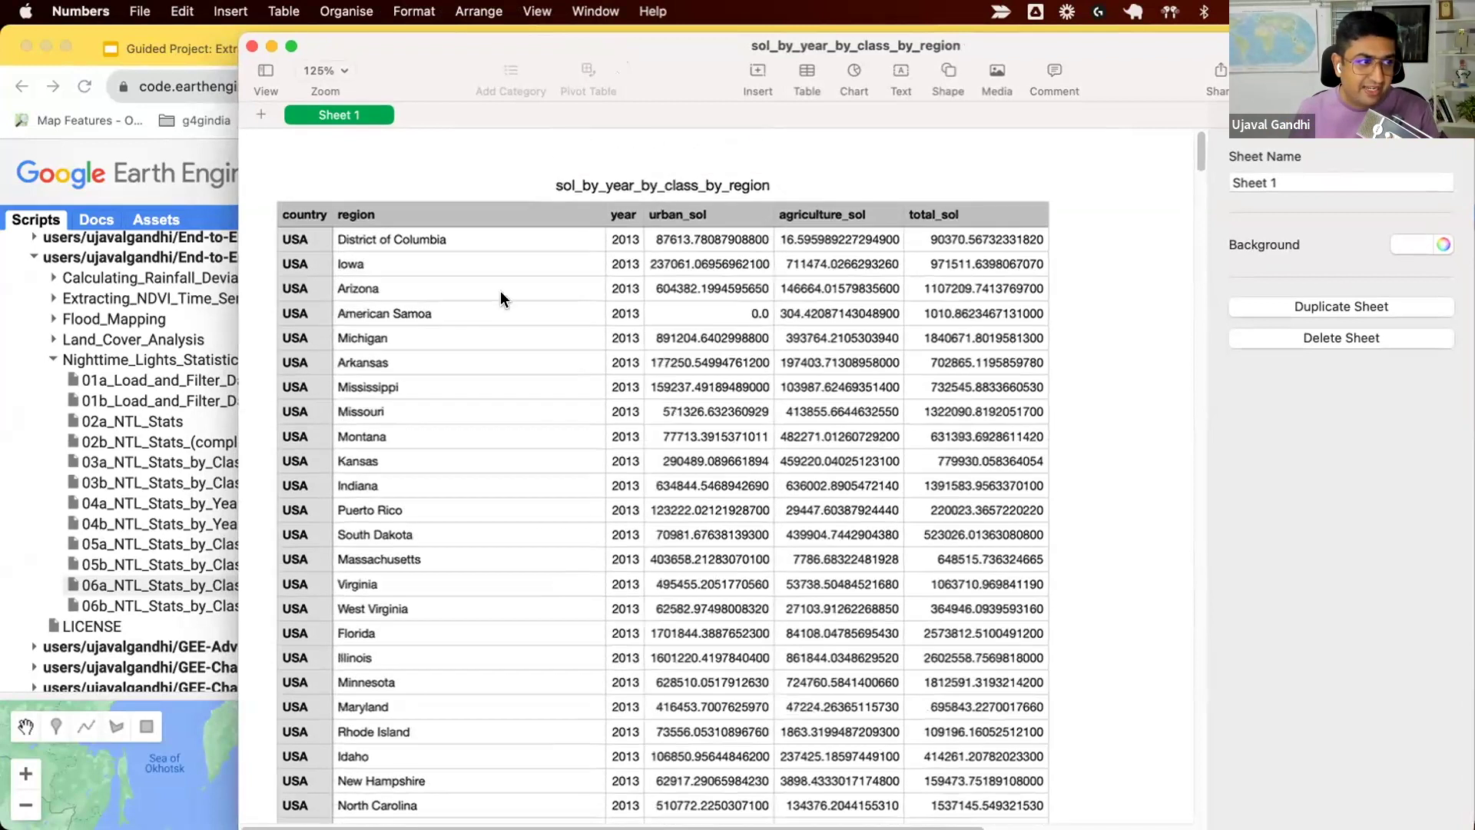
pyautogui.click(340, 237)
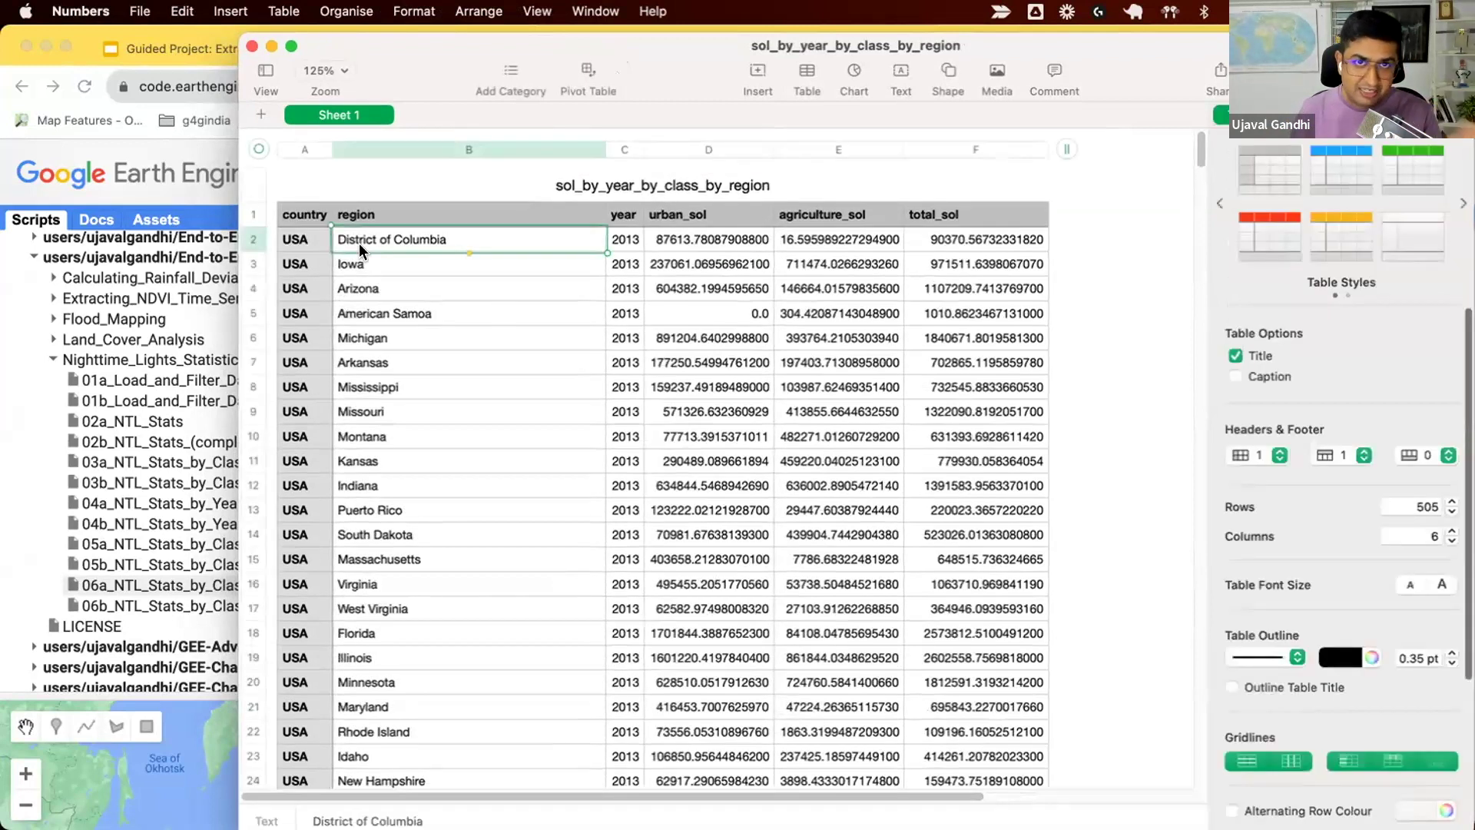
pyautogui.click(634, 239)
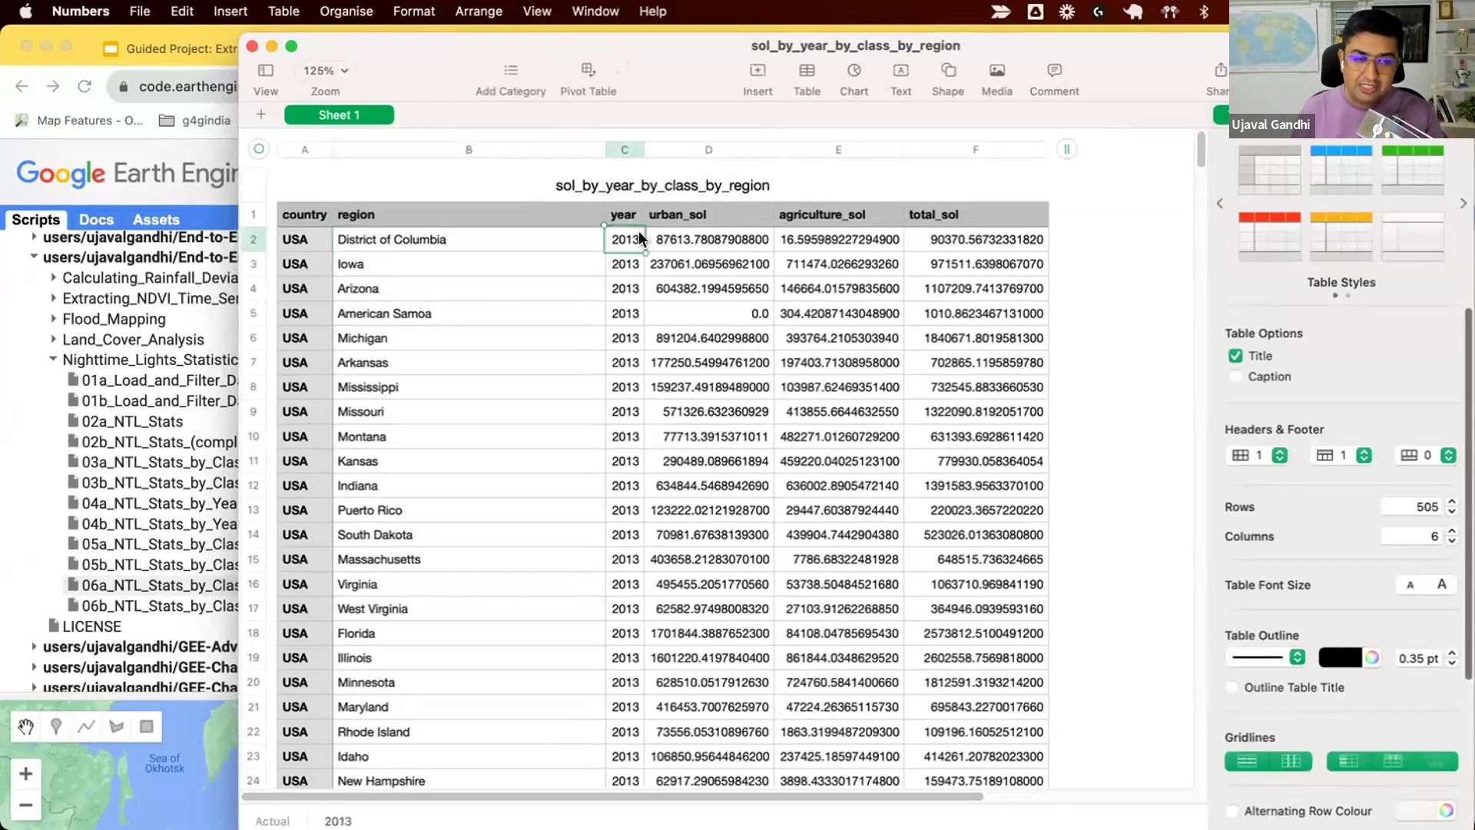
pyautogui.click(727, 230)
pyautogui.click(827, 230)
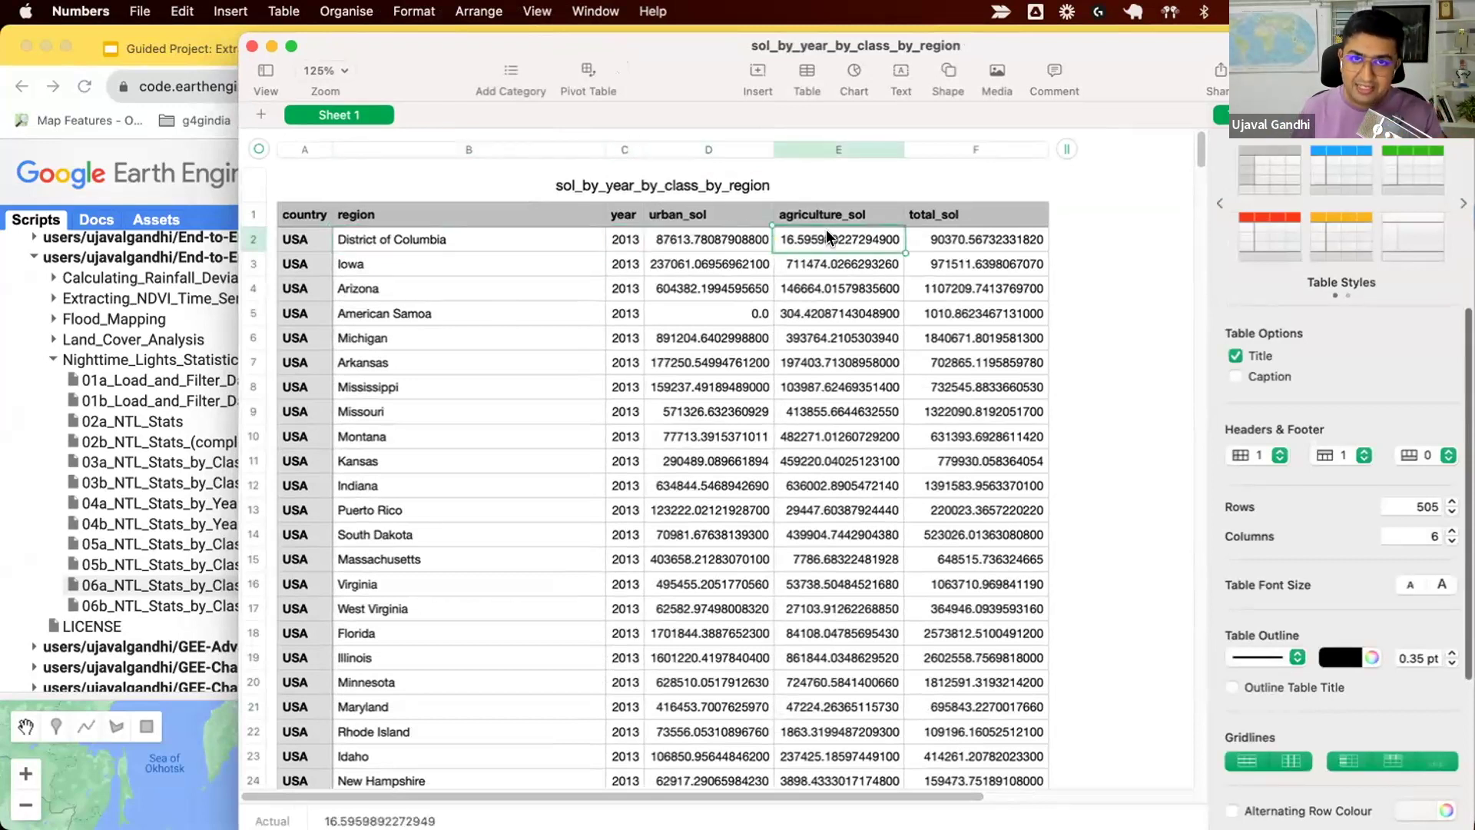
pyautogui.moveTo(1201, 152); pyautogui.dragTo(1200, 708)
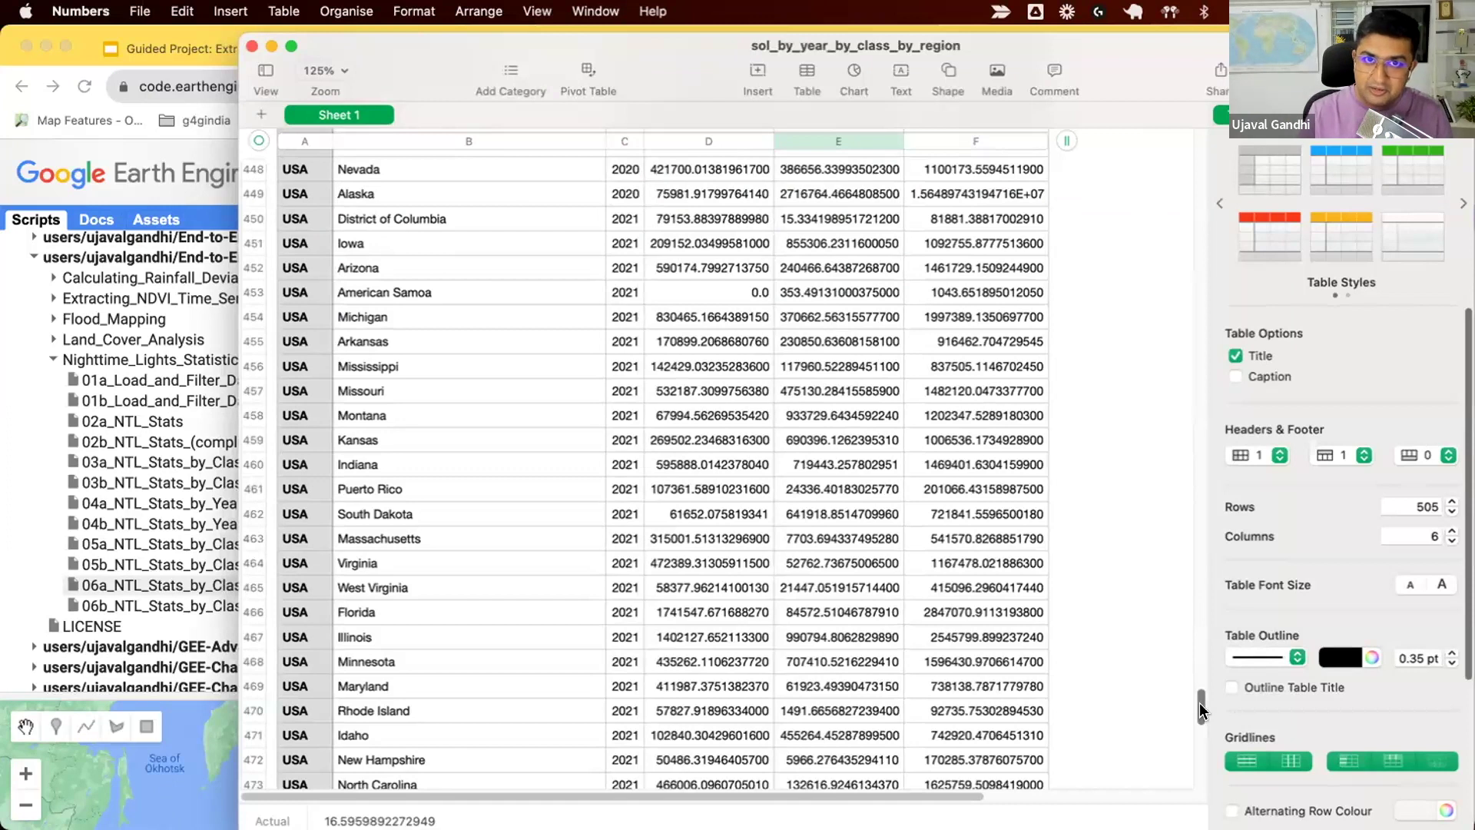